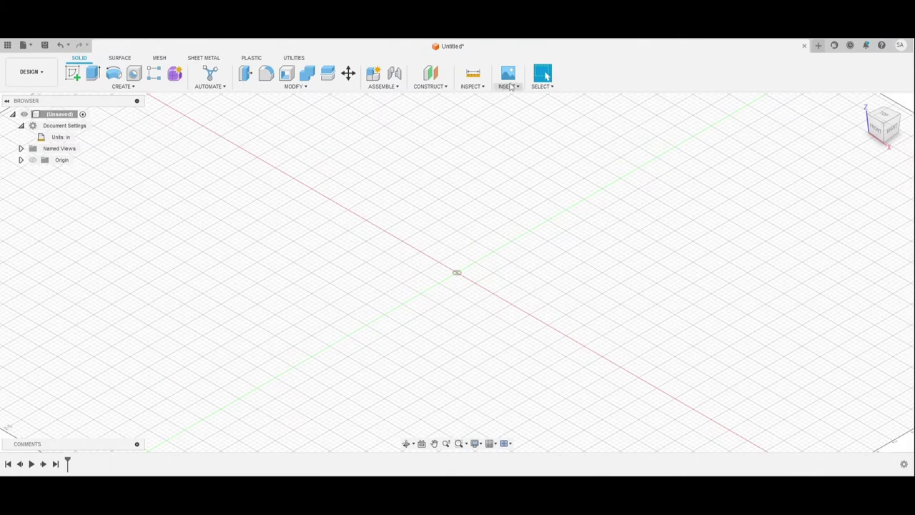
Insert Knight.png from the Chess (References) folder as a canvas on the YZ plane.
{"action": "left_click", "coordinate": [509, 73]}
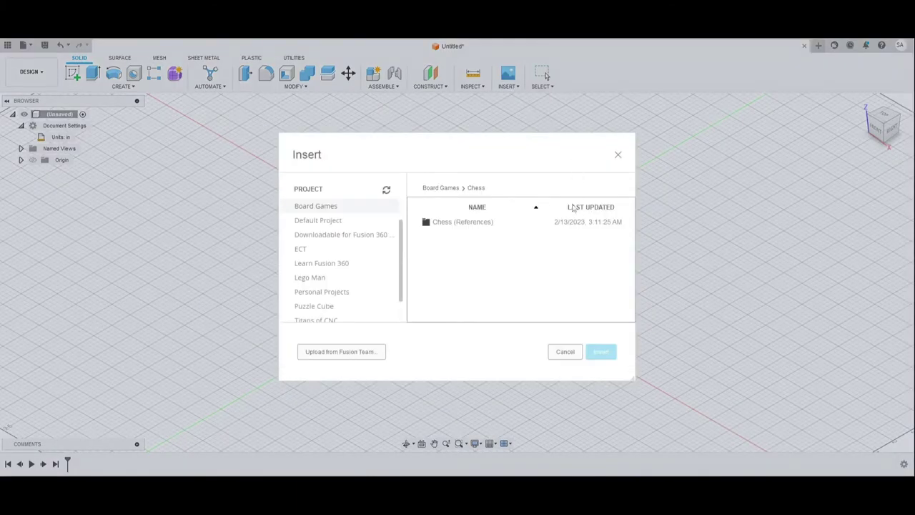
{"action": "double_click", "coordinate": [572, 224]}
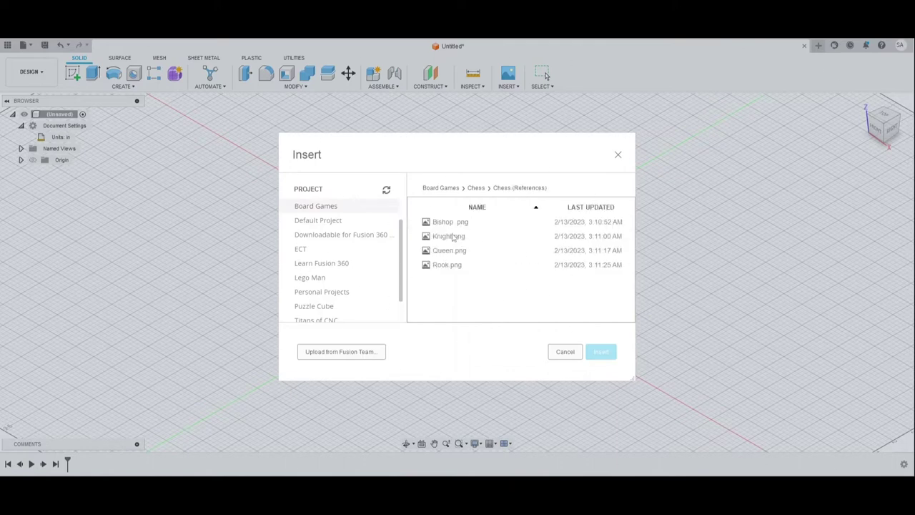
{"action": "left_click", "coordinate": [453, 237]}
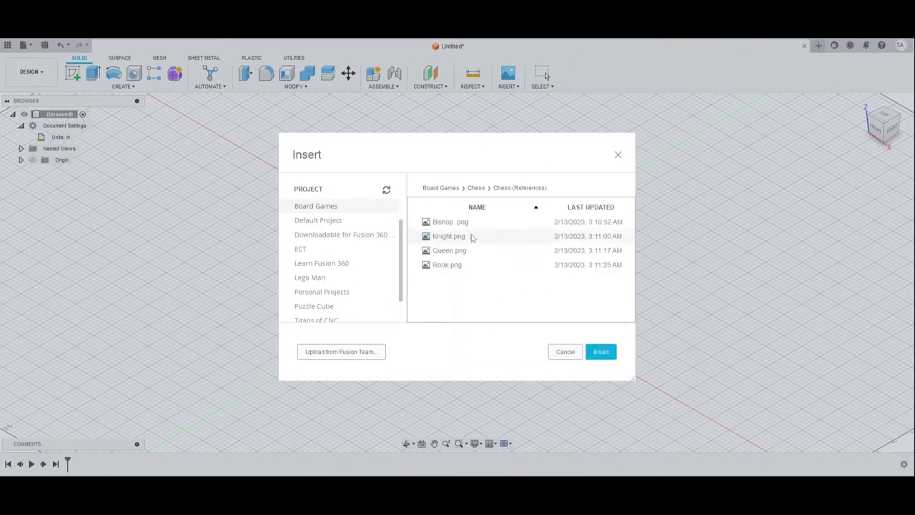
{"action": "left_click", "coordinate": [601, 351]}
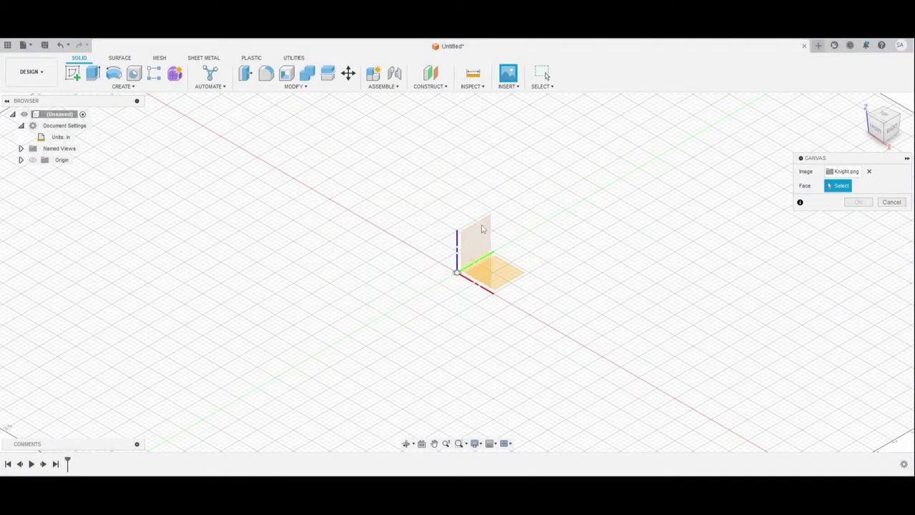
{"action": "left_click", "coordinate": [482, 229]}
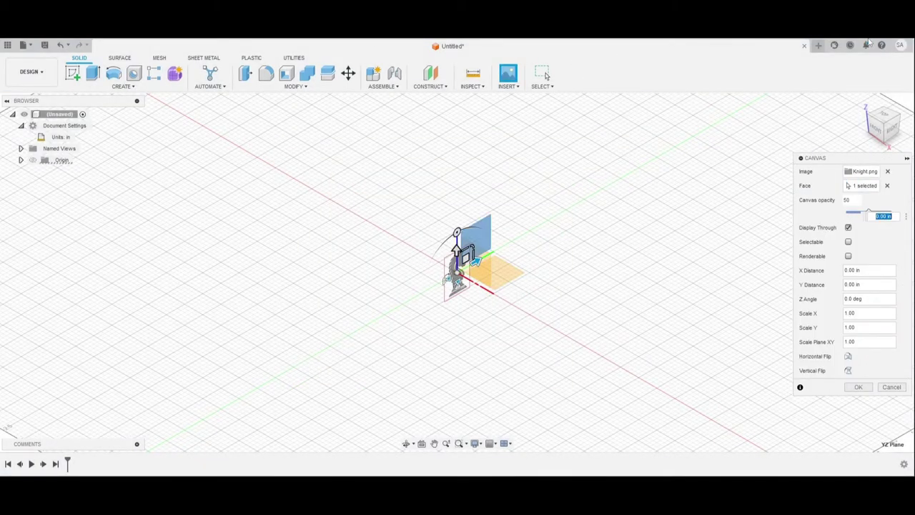
View the canvas from the right and scale the knight image uniformly by a plane XY factor of 3.
{"action": "left_click", "coordinate": [894, 133]}
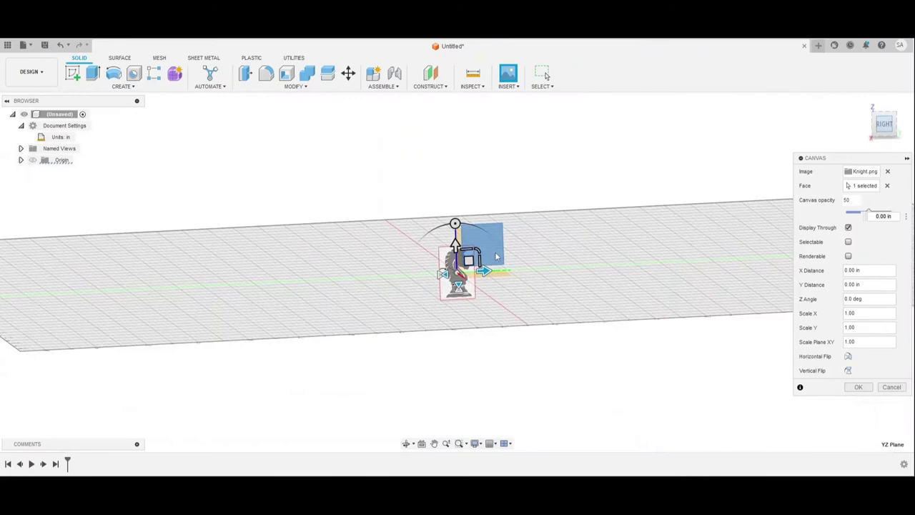
{"action": "left_click_drag", "start_coordinate": [479, 248], "coordinate": [581, 217]}
{"action": "type", "text": "3"}
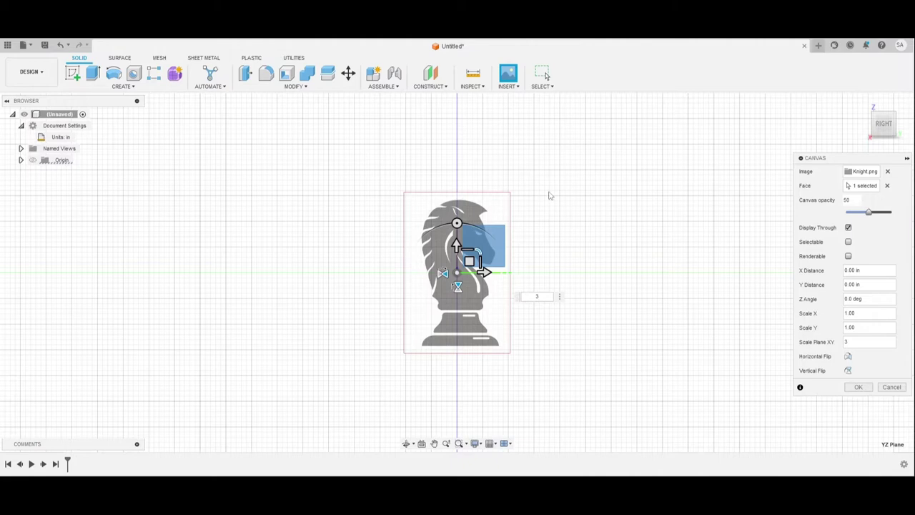
{"action": "left_click", "coordinate": [858, 387]}
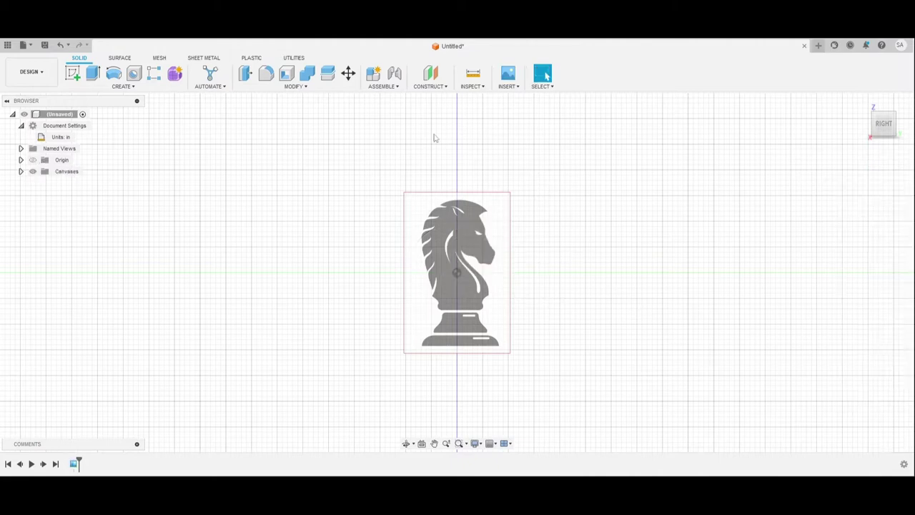
Start a sketch on the YZ plane and draw a 1.5 in horizontal line along the bottom edge of the knight's base.
{"action": "scroll", "coordinate": [351, 260], "scroll_direction": "down", "scroll_amount": 2}
{"action": "scroll", "coordinate": [351, 262], "scroll_direction": "up", "scroll_amount": 3}
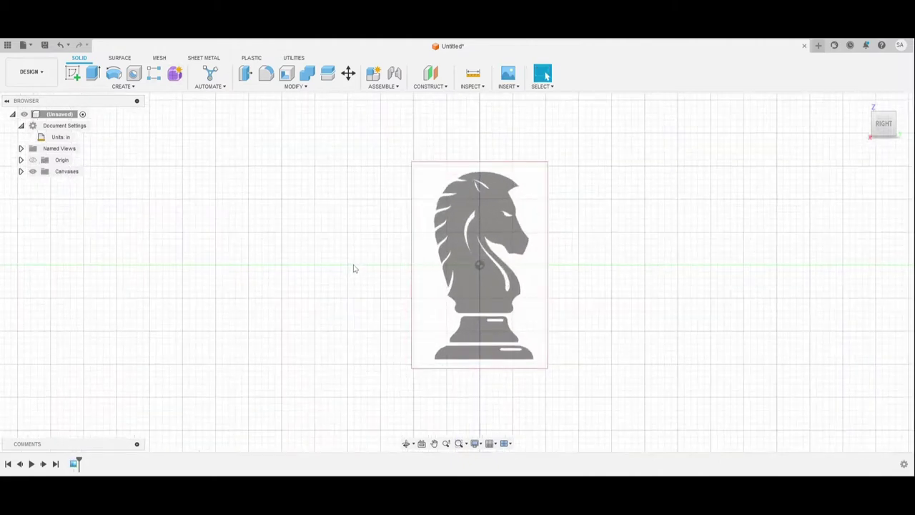
{"action": "left_click", "coordinate": [73, 74]}
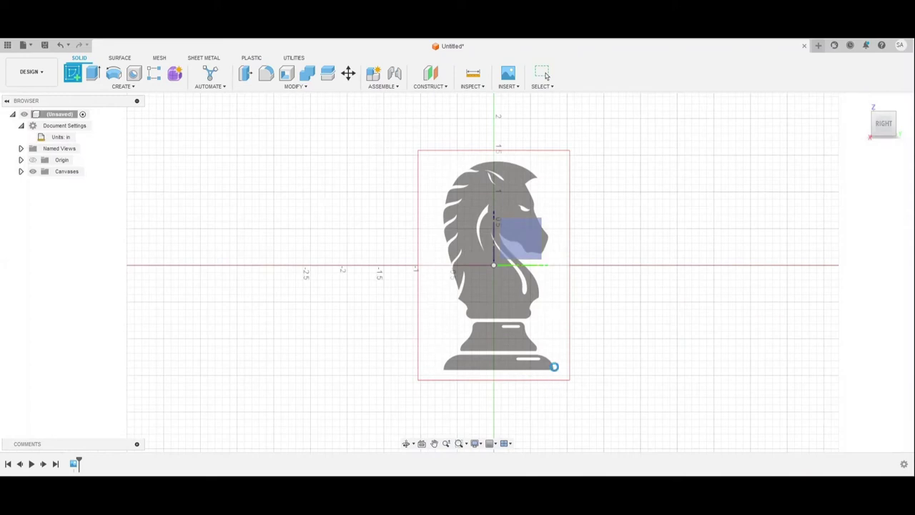
{"action": "scroll", "coordinate": [472, 349], "scroll_direction": "up", "scroll_amount": 5}
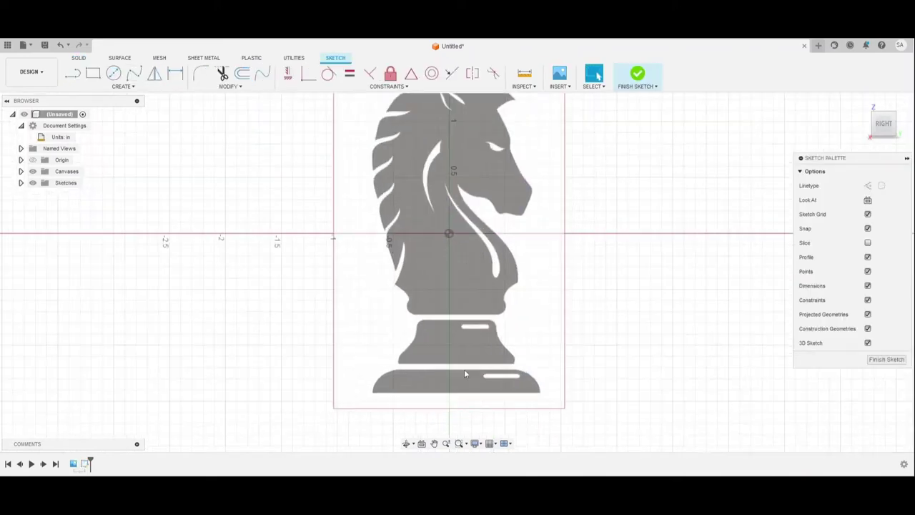
{"action": "middle_click_drag", "start_coordinate": [392, 418], "coordinate": [375, 334]}
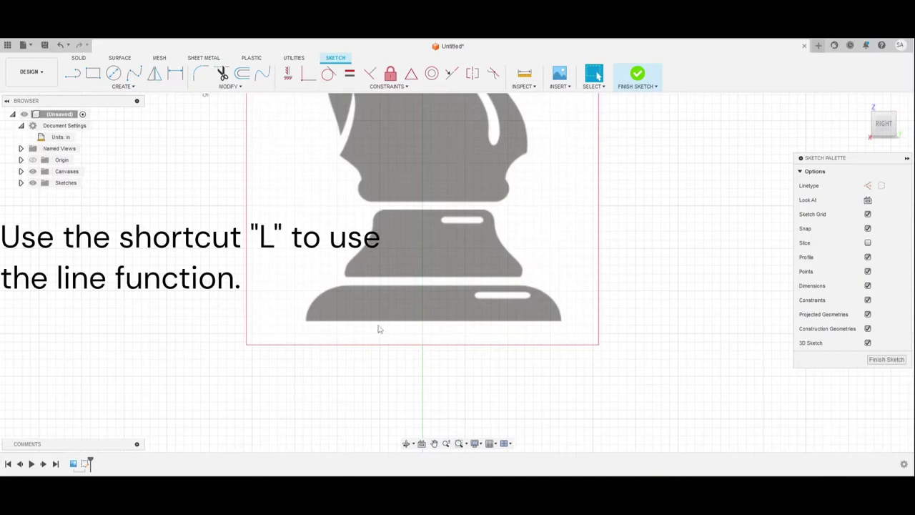
{"action": "scroll", "coordinate": [379, 329], "scroll_direction": "up", "scroll_amount": 4}
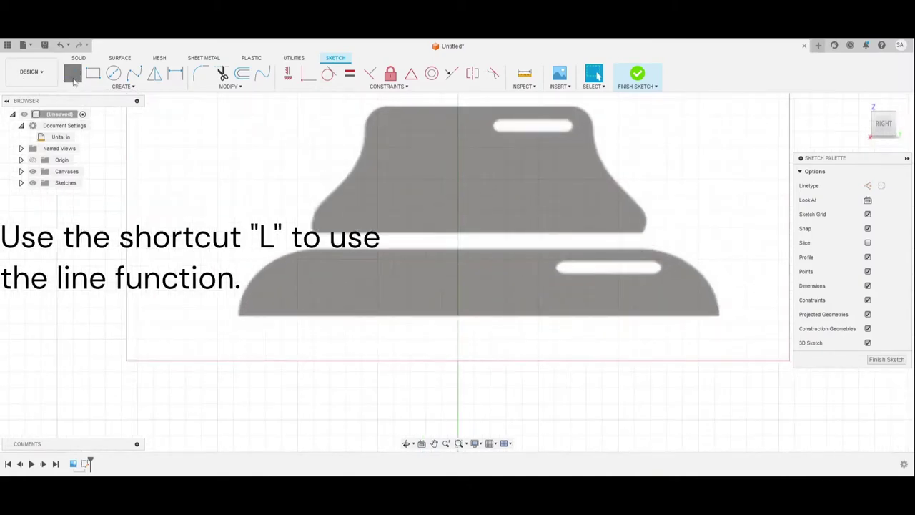
{"action": "key", "text": "l"}
{"action": "left_click", "coordinate": [238, 316]}
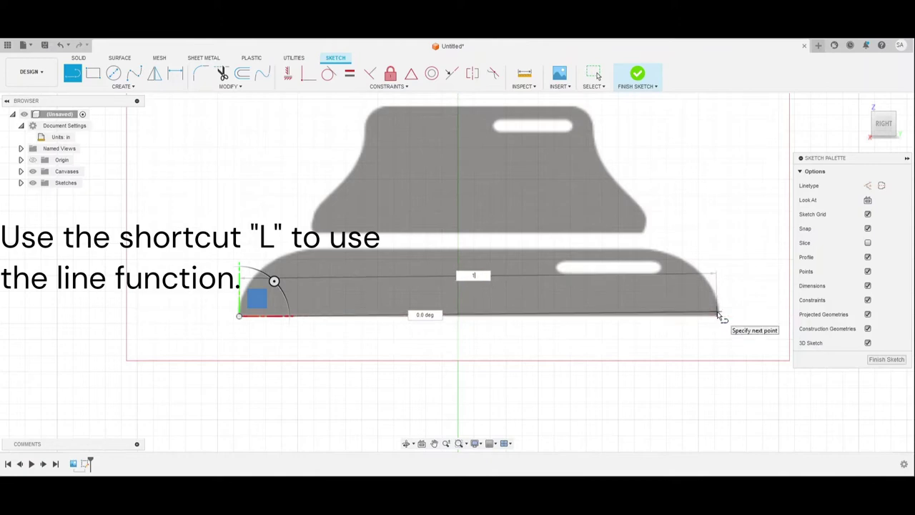
{"action": "key", "text": "Tab"}
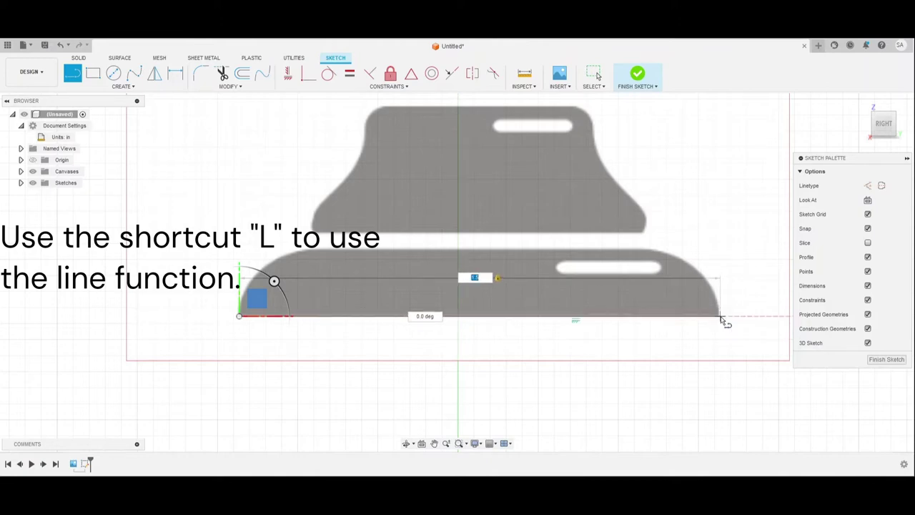
{"action": "left_click", "coordinate": [721, 316]}
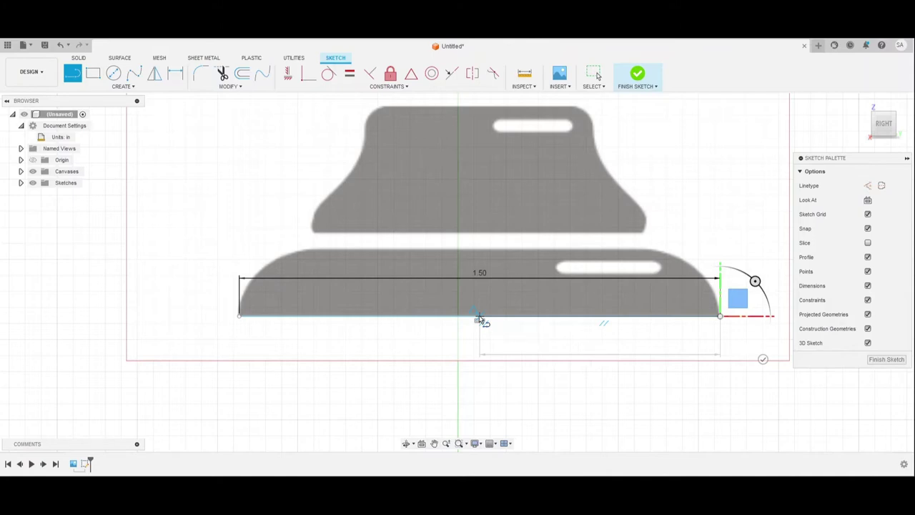
Draw a vertical line at the bottom line's midpoint and a horizontal line along the base's top edge to where its left curve starts.
{"action": "double_click", "coordinate": [480, 317]}
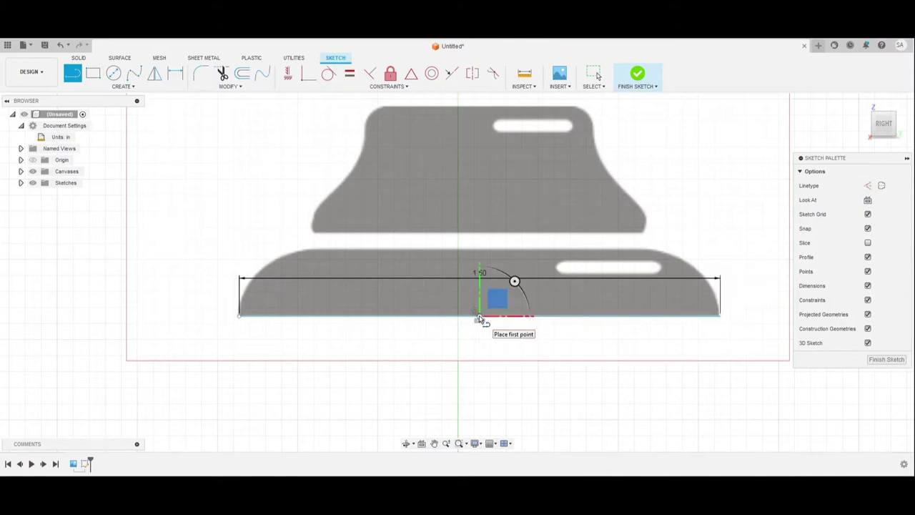
{"action": "left_click", "coordinate": [479, 244]}
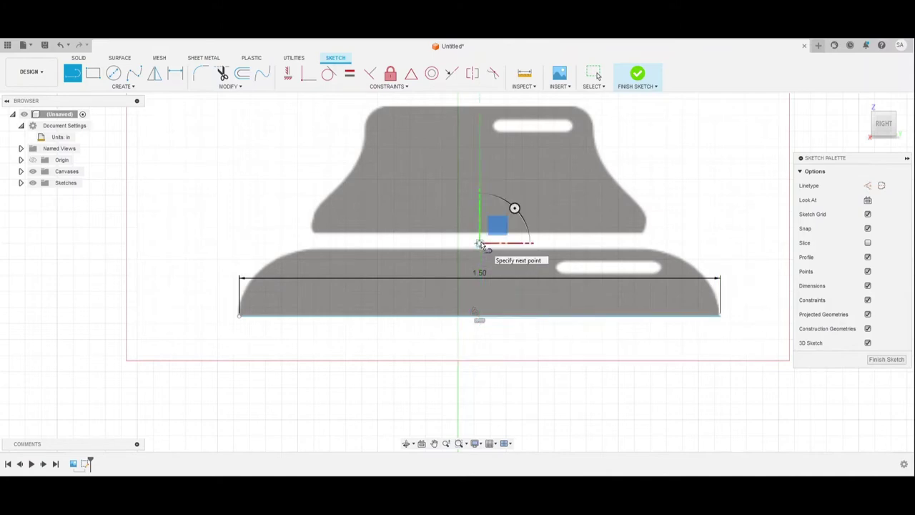
{"action": "left_click", "coordinate": [480, 316]}
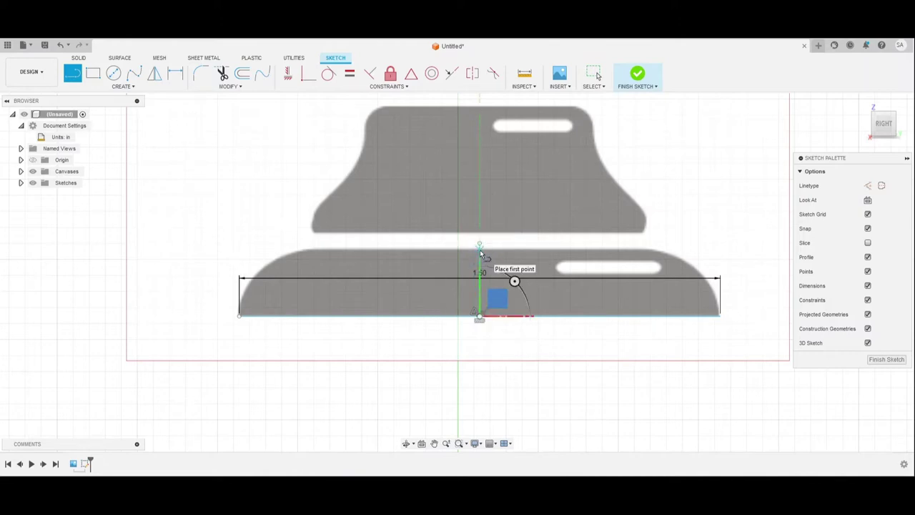
{"action": "left_click", "coordinate": [480, 248]}
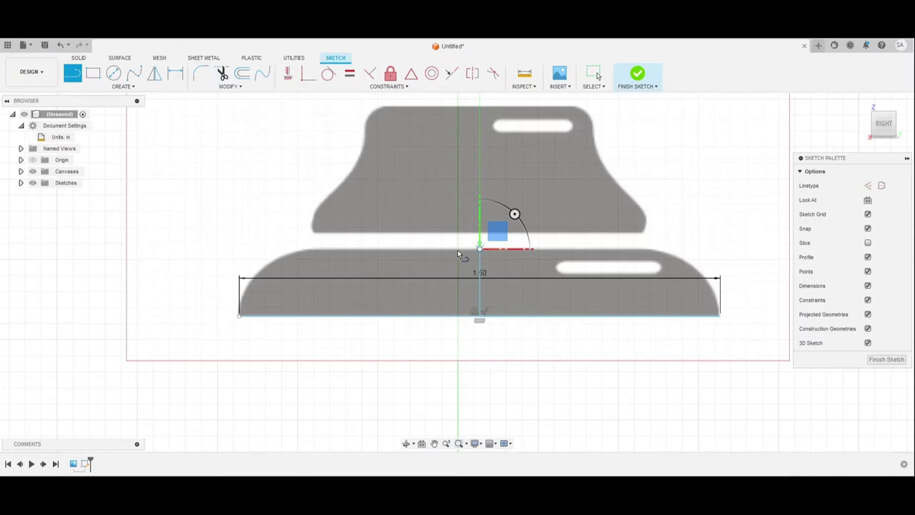
{"action": "left_click", "coordinate": [313, 248]}
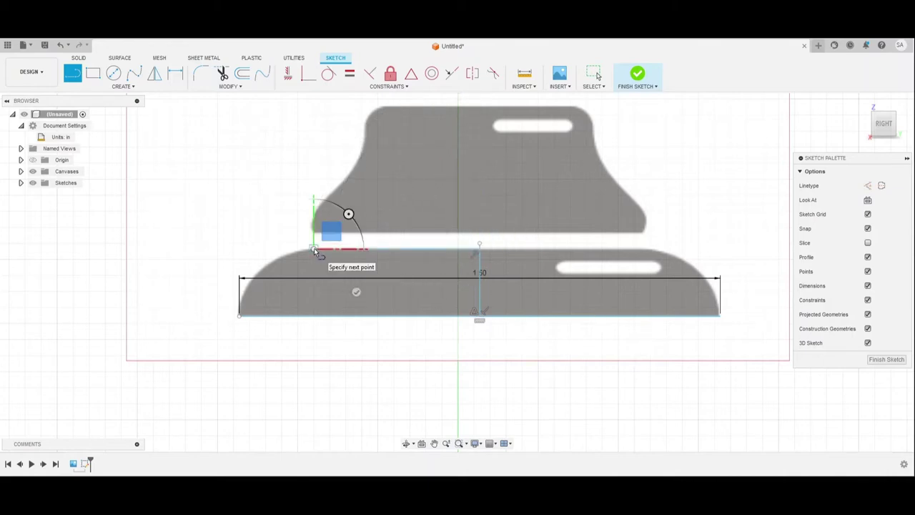
{"action": "key", "text": "Escape"}
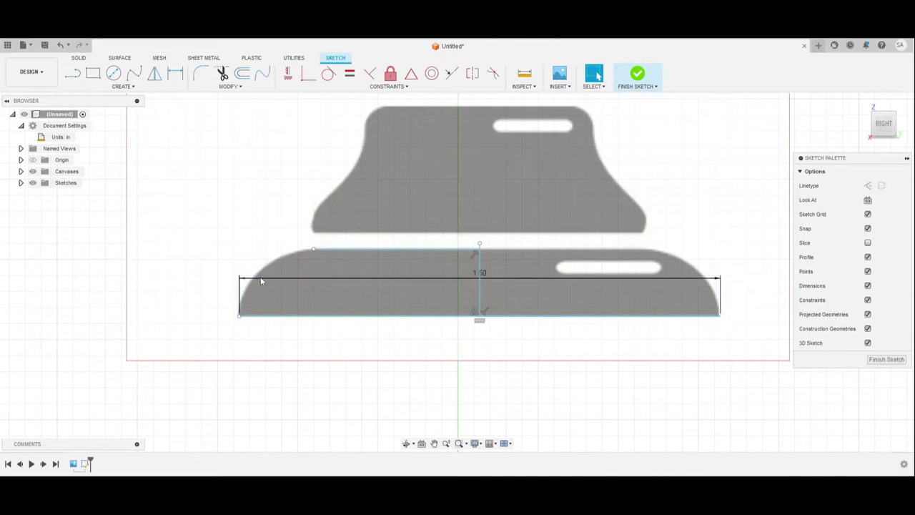
Move the 1.50 dimension below the base and trim the vertical line's overhang above the top edge.
{"action": "left_click", "coordinate": [272, 331]}
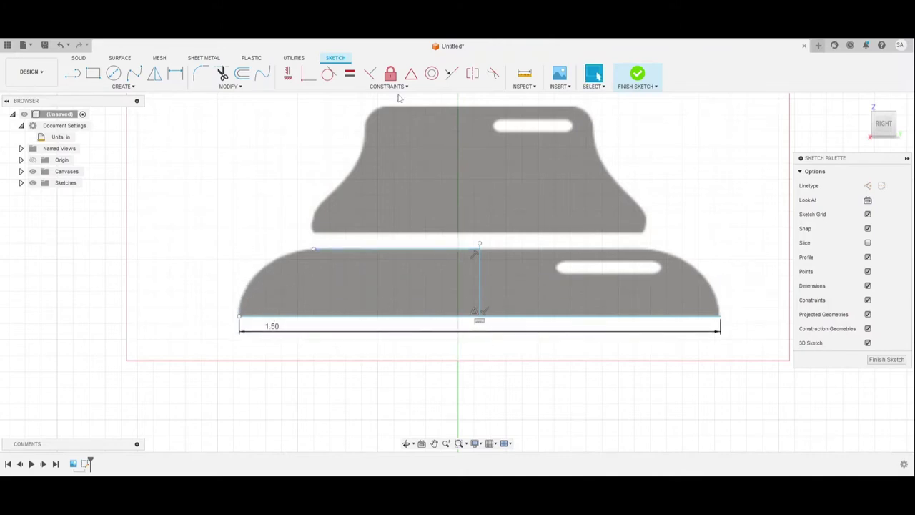
{"action": "left_click", "coordinate": [223, 74]}
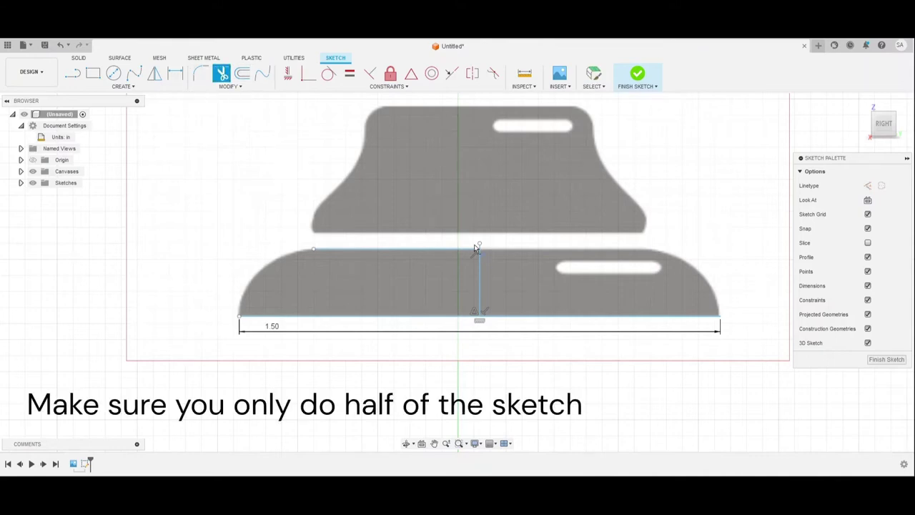
{"action": "left_click", "coordinate": [480, 251]}
{"action": "key", "text": "Escape"}
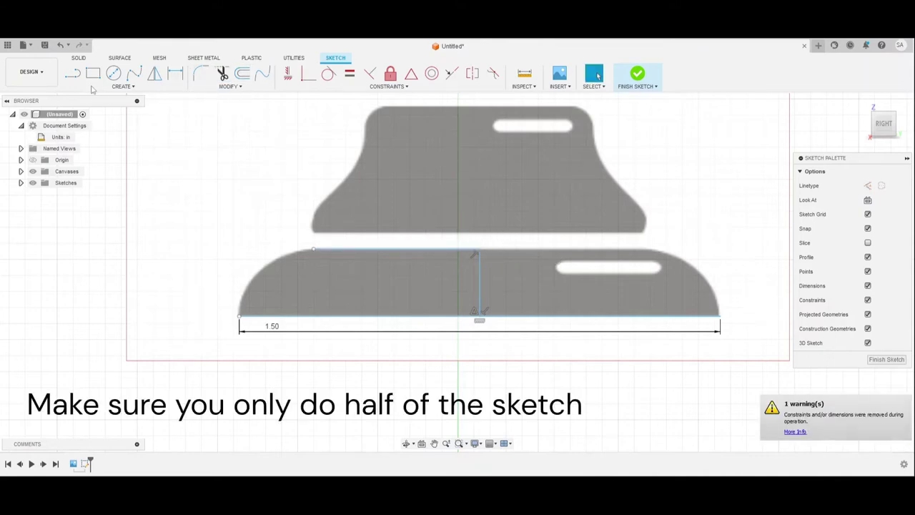
Draw a 3-point arc along the base's left curve, joining the left ends of the bottom and top lines.
{"action": "left_click", "coordinate": [92, 86]}
{"action": "mouse_move", "coordinate": [107, 125]}
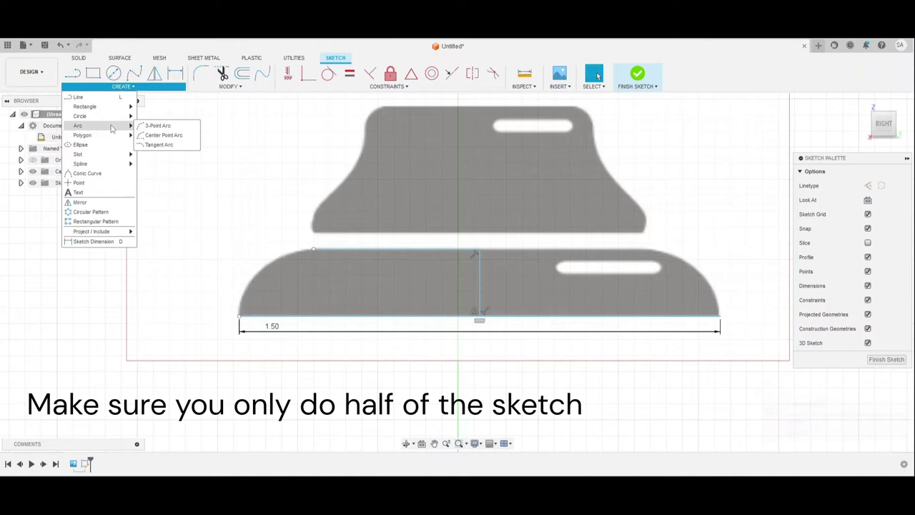
{"action": "left_click", "coordinate": [157, 126]}
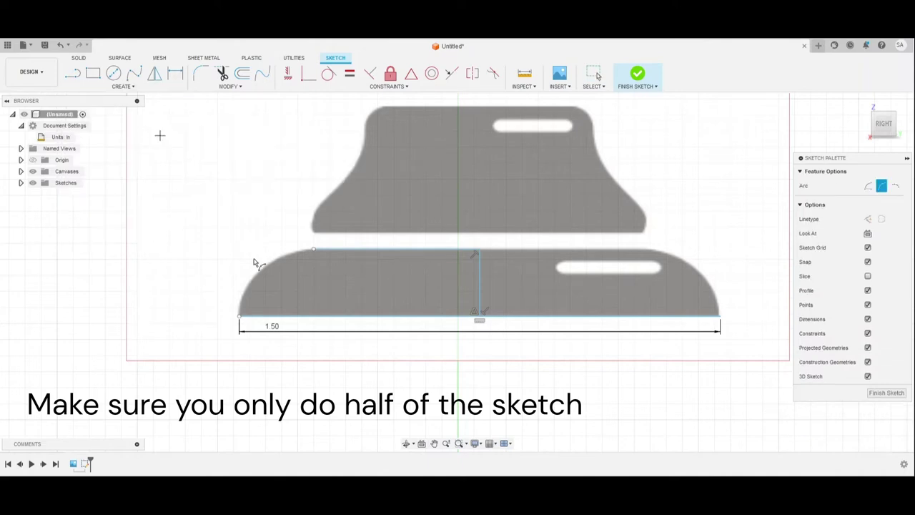
{"action": "left_click", "coordinate": [240, 316]}
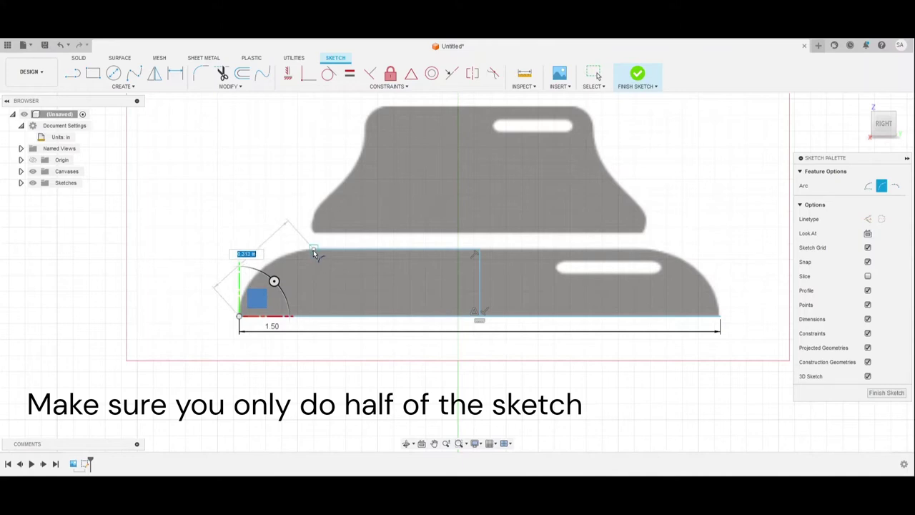
{"action": "left_click", "coordinate": [313, 249]}
{"action": "left_click", "coordinate": [289, 253]}
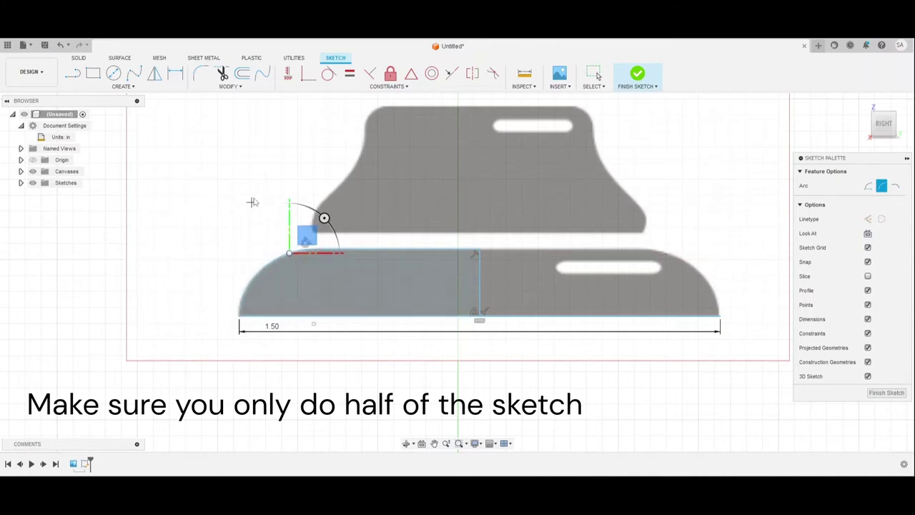
{"action": "key", "text": "Escape"}
Draw a horizontal line along the full bottom edge of the tier above the base.
{"action": "scroll", "coordinate": [261, 214], "scroll_direction": "down", "scroll_amount": 5}
{"action": "mouse_move", "coordinate": [276, 229]}
{"action": "middle_mouse_down"}
{"action": "mouse_move", "coordinate": [306, 321]}
{"action": "mouse_move", "coordinate": [306, 371]}
{"action": "middle_mouse_up"}
{"action": "scroll", "coordinate": [413, 338], "scroll_direction": "up", "scroll_amount": 5}
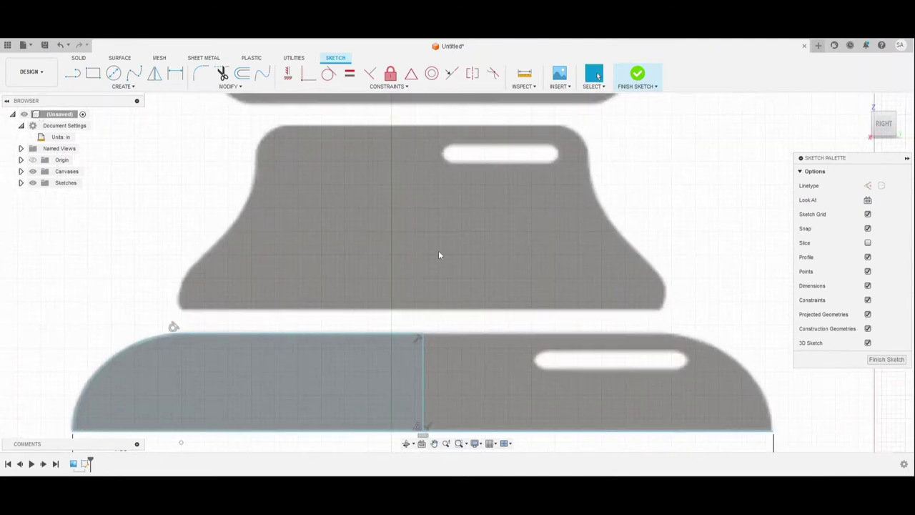
{"action": "key", "text": "l"}
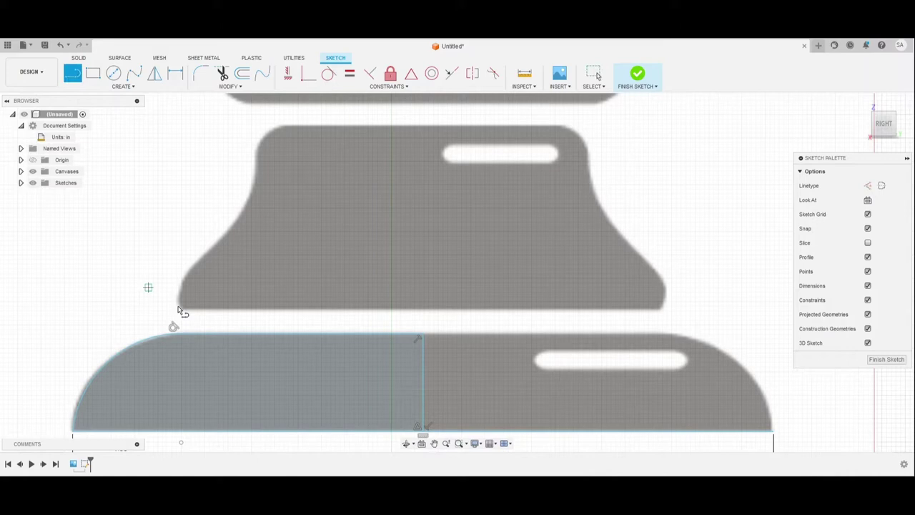
{"action": "left_click", "coordinate": [177, 311]}
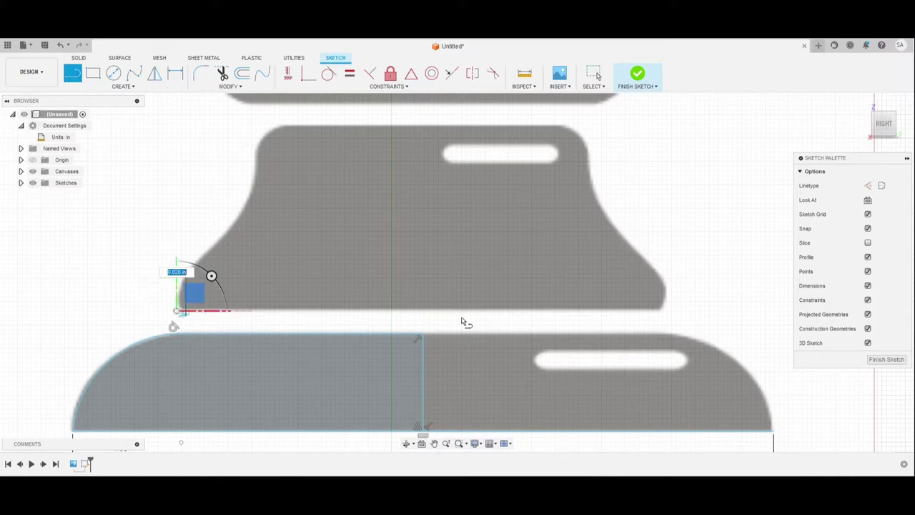
{"action": "left_click", "coordinate": [665, 311]}
{"action": "key", "text": "Escape"}
{"action": "scroll", "coordinate": [496, 242], "scroll_direction": "down", "scroll_amount": 3}
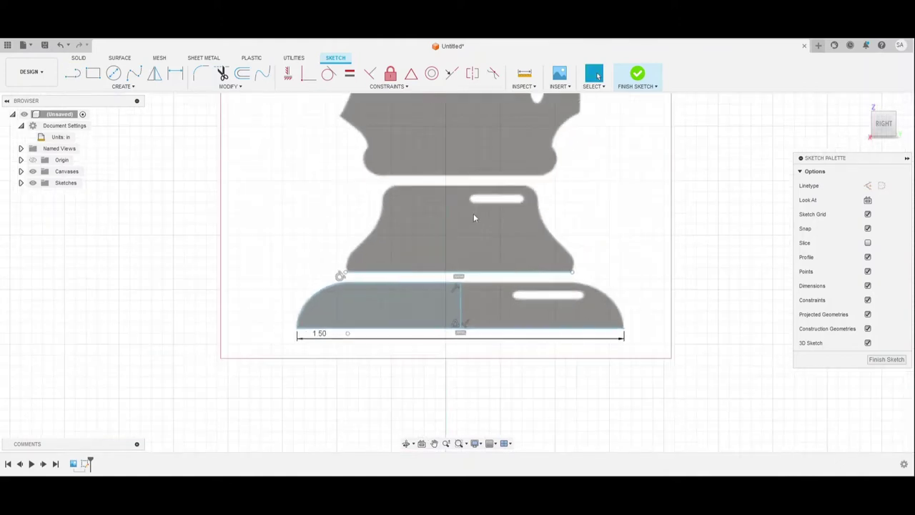
{"action": "scroll", "coordinate": [496, 312], "scroll_direction": "up", "scroll_amount": 2}
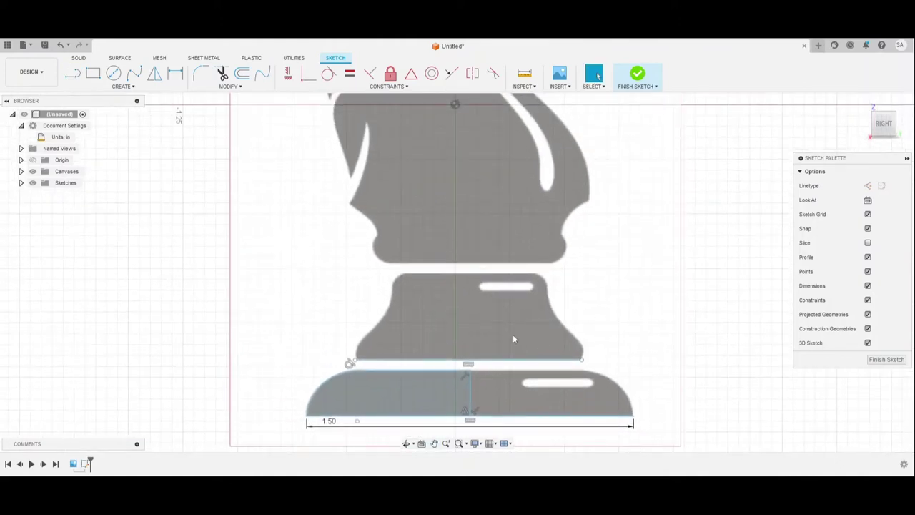
{"action": "scroll", "coordinate": [513, 339], "scroll_direction": "up", "scroll_amount": 2}
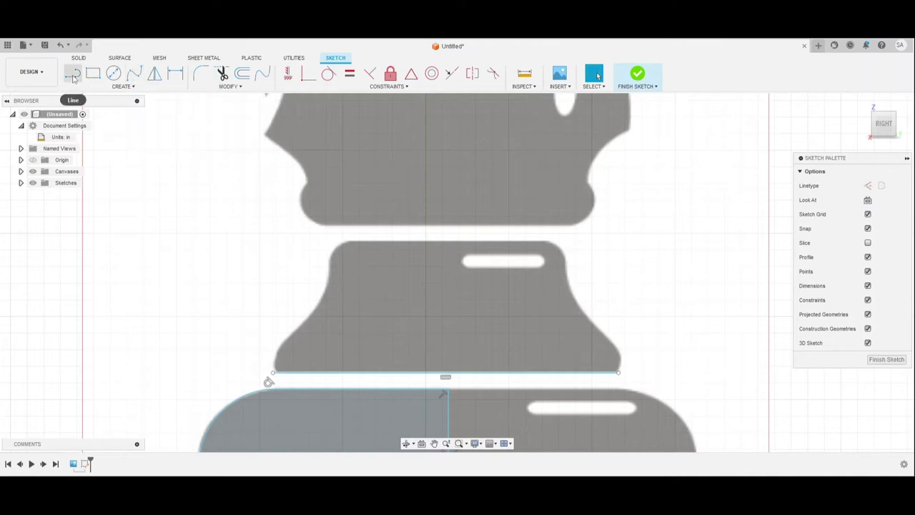
Draw a short fit point spline from the bottom line's right end up around the tier's lower-right bulge.
{"action": "left_click", "coordinate": [133, 75]}
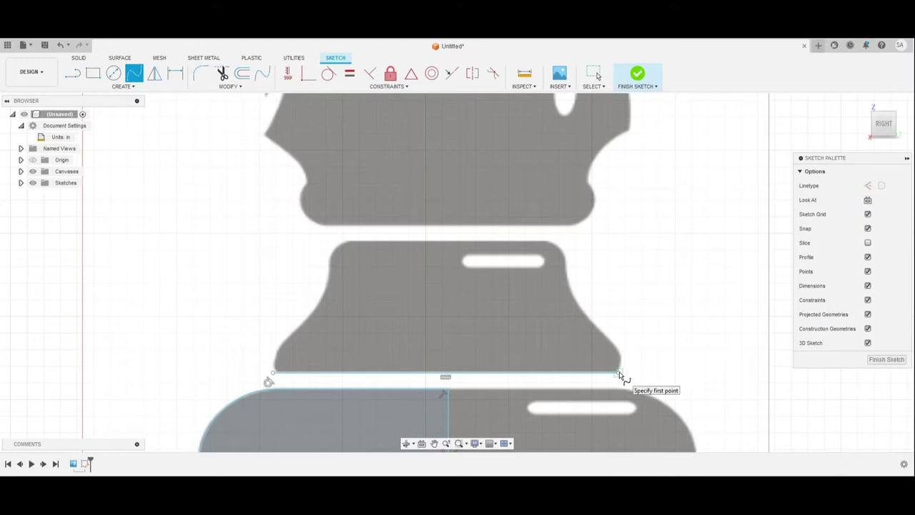
{"action": "left_click", "coordinate": [619, 372]}
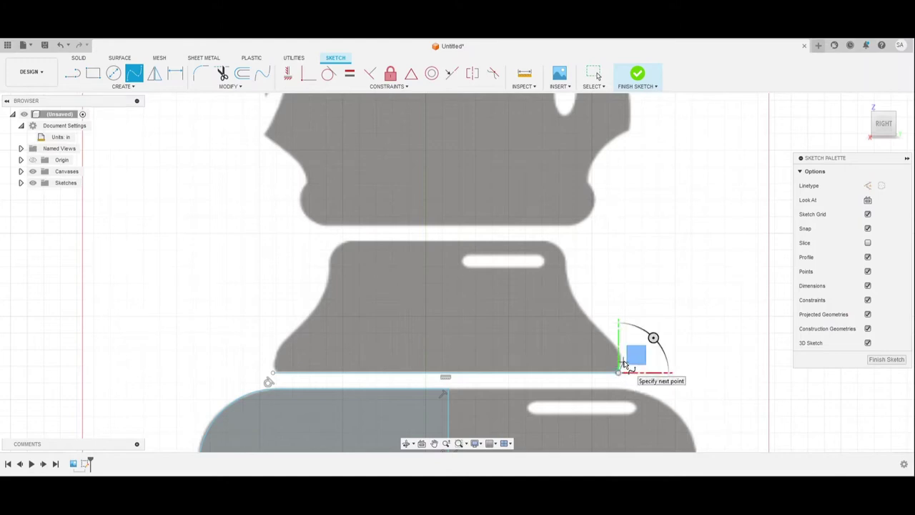
{"action": "left_click", "coordinate": [618, 348]}
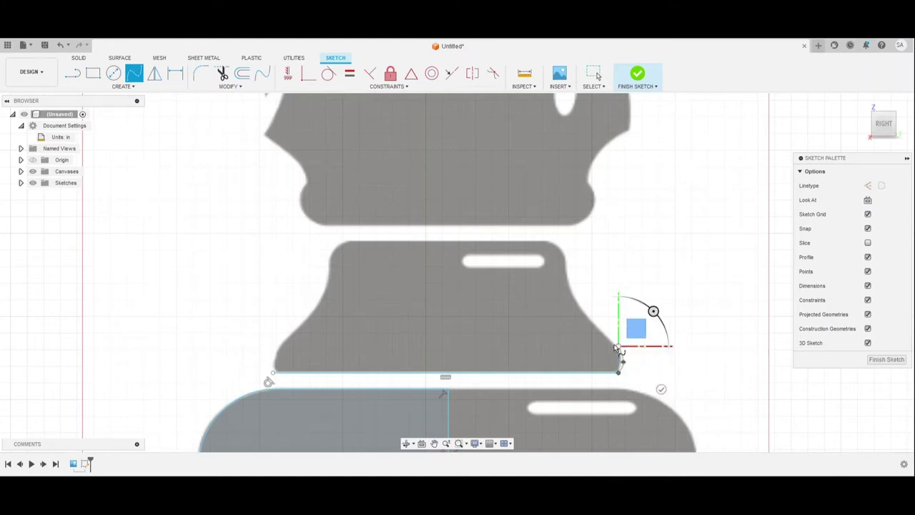
{"action": "key", "text": "Escape"}
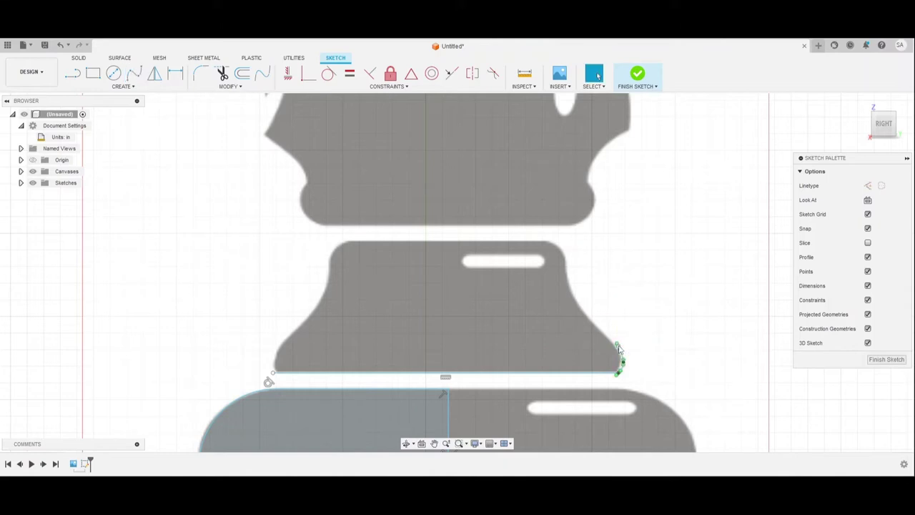
Adjust the short spline's middle and end points so it follows the tier's lower-right bulge in the reference image.
{"action": "scroll", "coordinate": [617, 361], "scroll_direction": "up", "scroll_amount": 3}
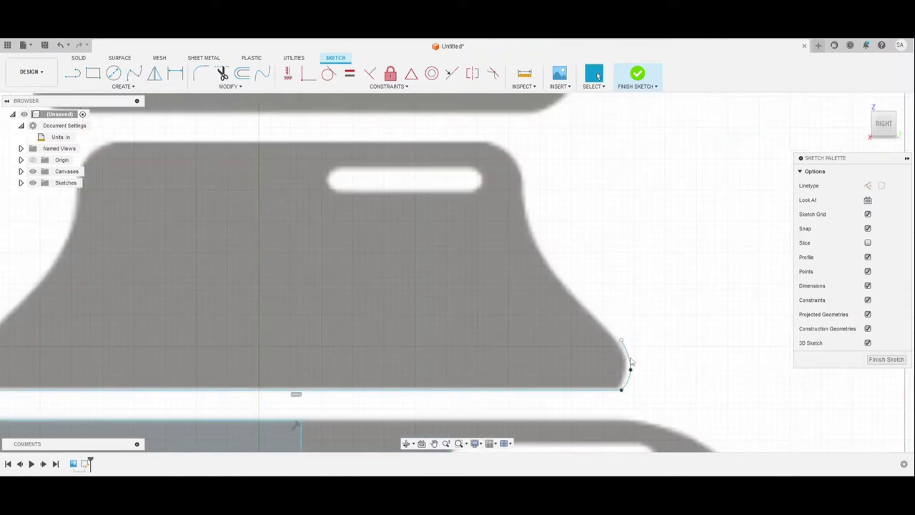
{"action": "left_click", "coordinate": [630, 372]}
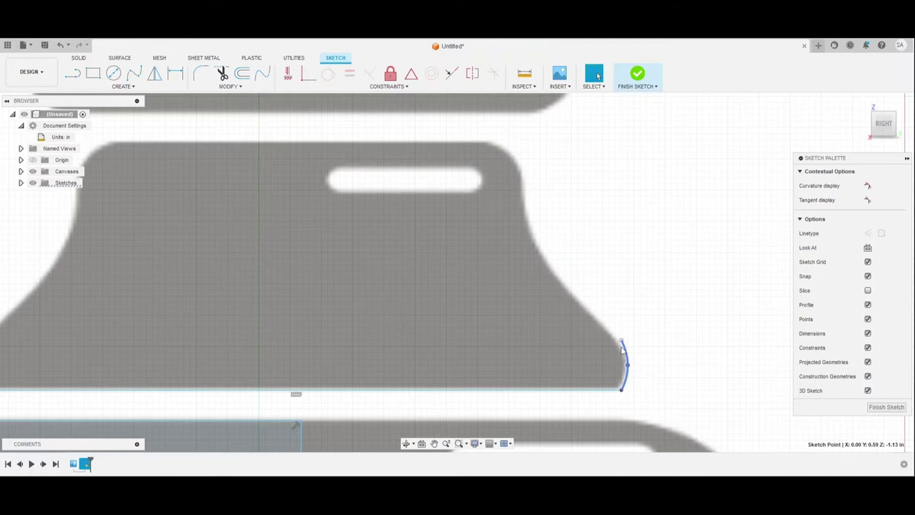
{"action": "left_click_drag", "start_coordinate": [620, 342], "coordinate": [616, 341]}
{"action": "left_click_drag", "start_coordinate": [621, 390], "coordinate": [615, 392]}
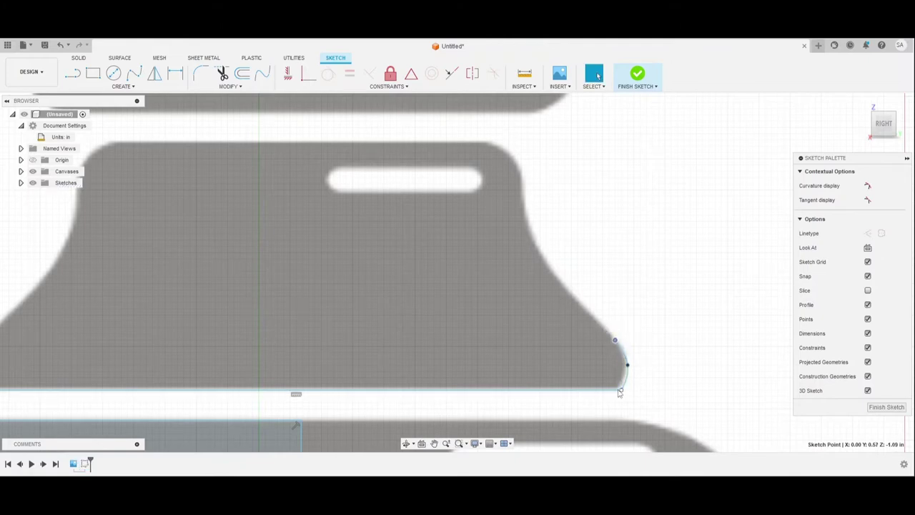
{"action": "left_click", "coordinate": [634, 386]}
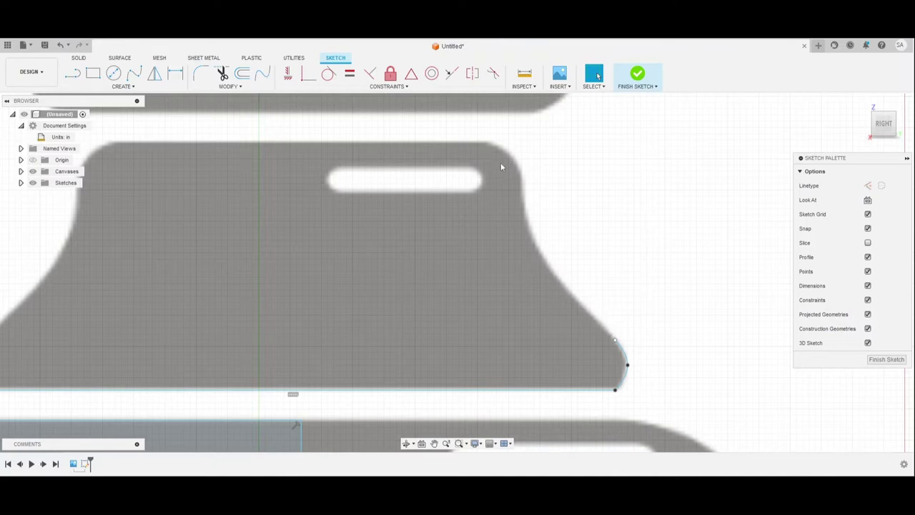
Draw a fit point spline from the bulge's upper end along the tier's concave right side to the start of the upper corner.
{"action": "left_click", "coordinate": [131, 75]}
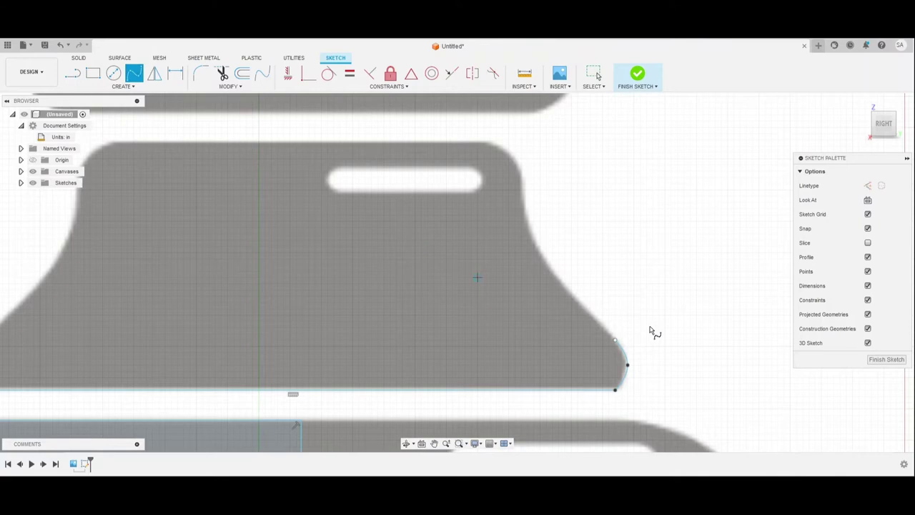
{"action": "left_click", "coordinate": [614, 340]}
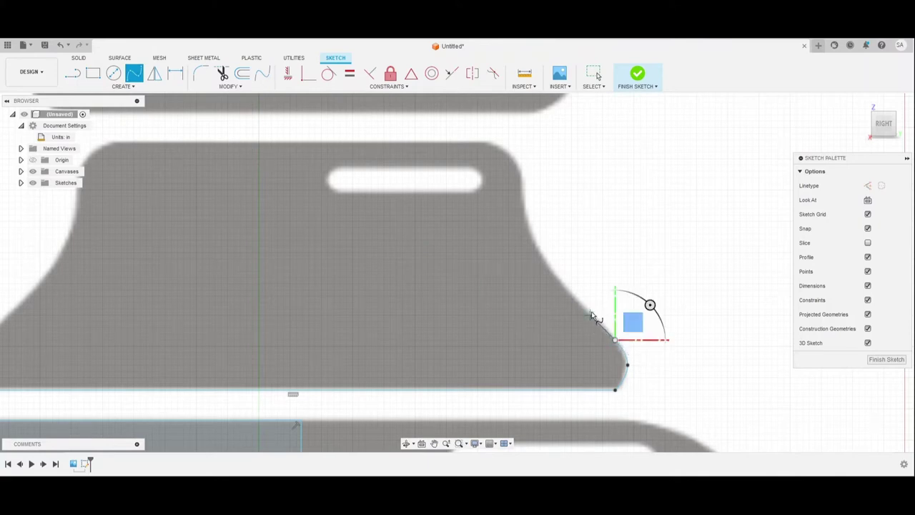
{"action": "left_click", "coordinate": [540, 259]}
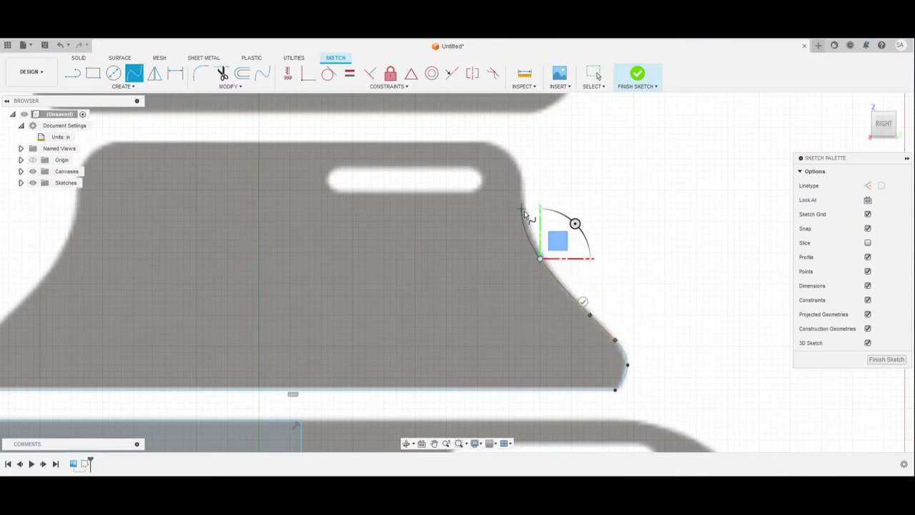
{"action": "left_click", "coordinate": [521, 208]}
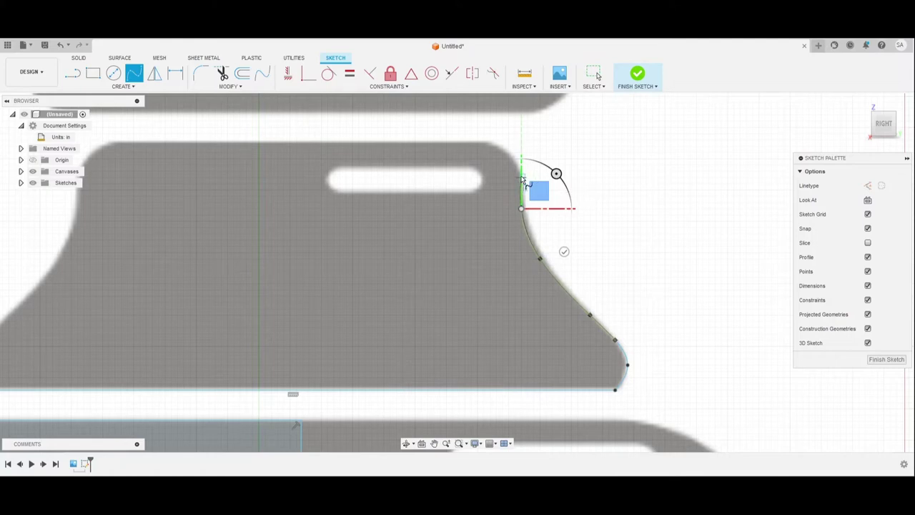
{"action": "left_click", "coordinate": [522, 178]}
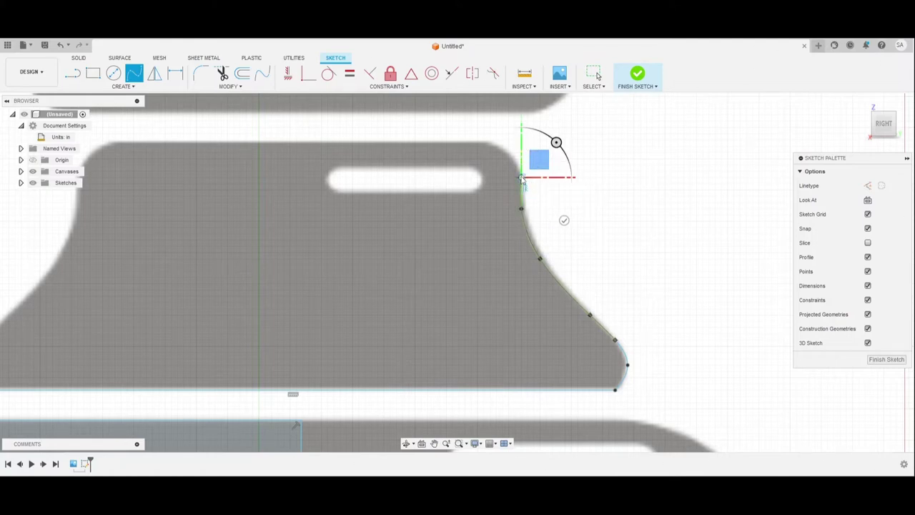
{"action": "key", "text": "Escape"}
{"action": "left_click", "coordinate": [522, 209]}
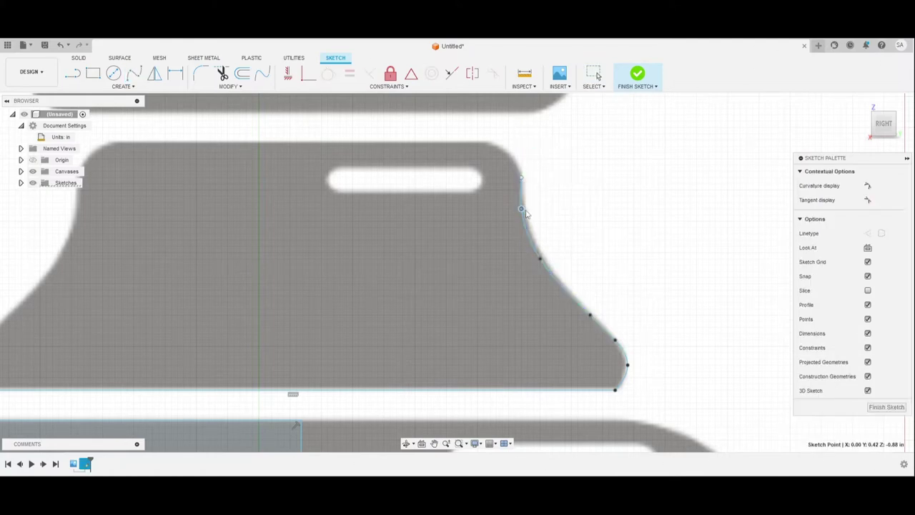
{"action": "left_click_drag", "start_coordinate": [527, 210], "coordinate": [524, 210]}
{"action": "left_click", "coordinate": [549, 194]}
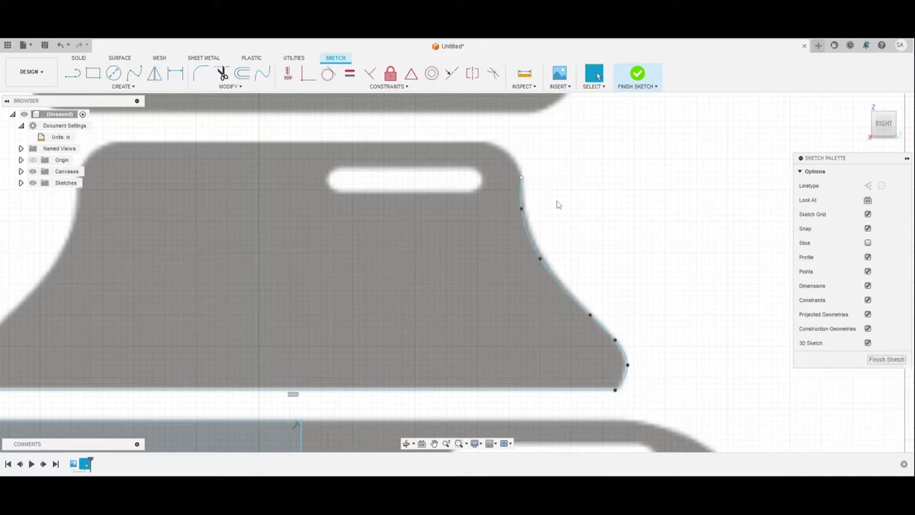
Draw a tangent arc from the side spline's upper end around the corner to the tier's top edge.
{"action": "middle_click_drag", "start_coordinate": [555, 197], "coordinate": [597, 246]}
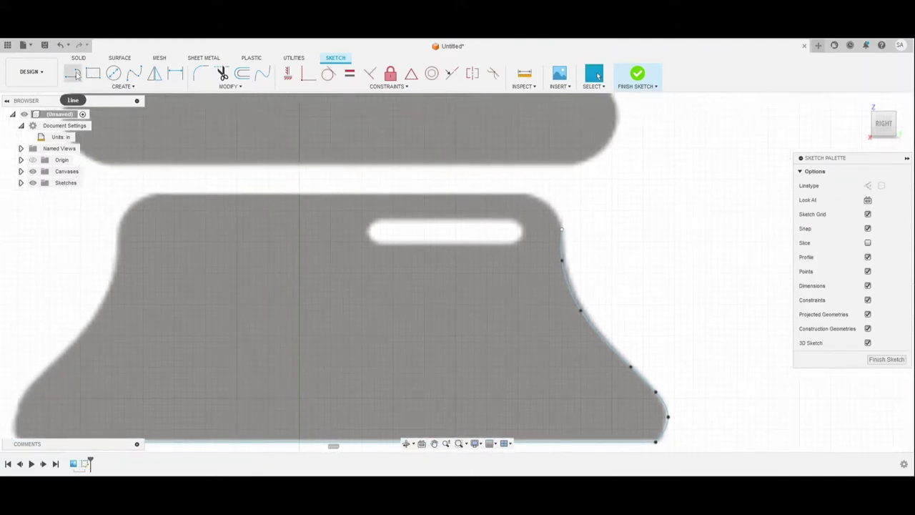
{"action": "key", "text": "l"}
{"action": "left_click", "coordinate": [563, 229]}
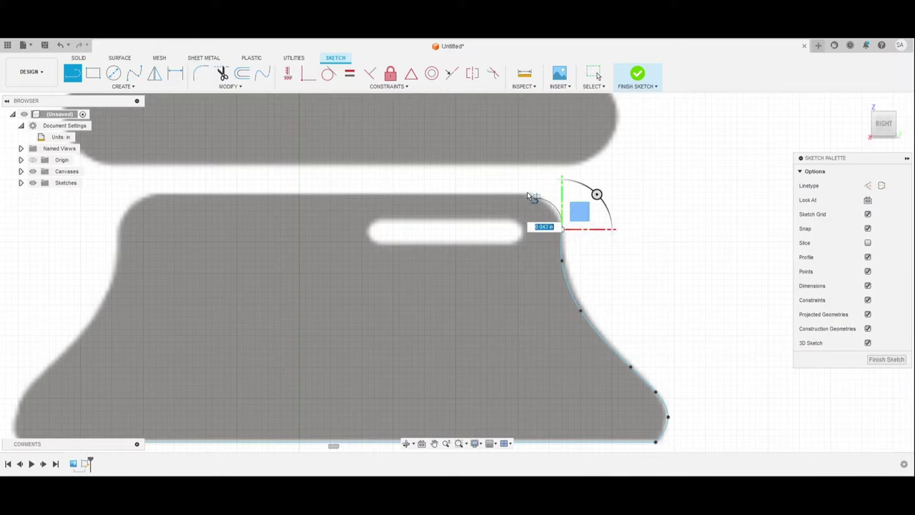
{"action": "left_click_drag", "start_coordinate": [531, 192], "coordinate": [531, 192]}
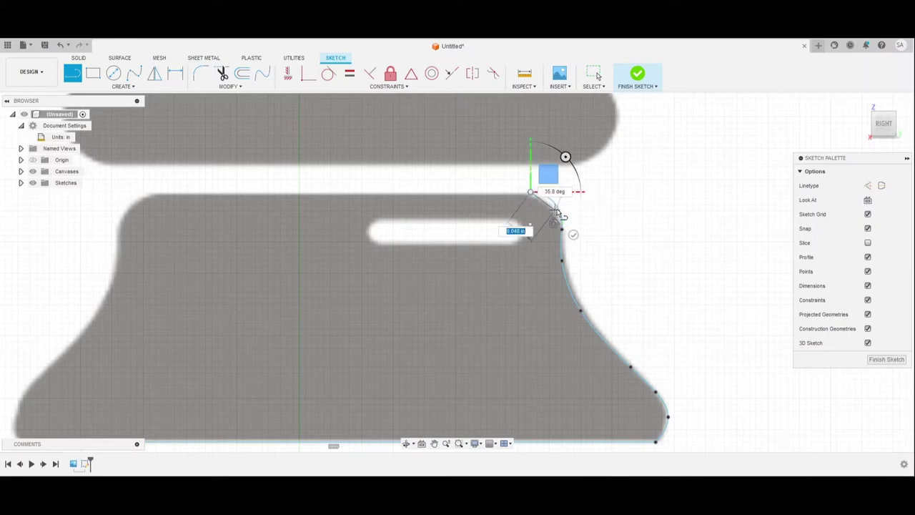
{"action": "key", "text": "Escape"}
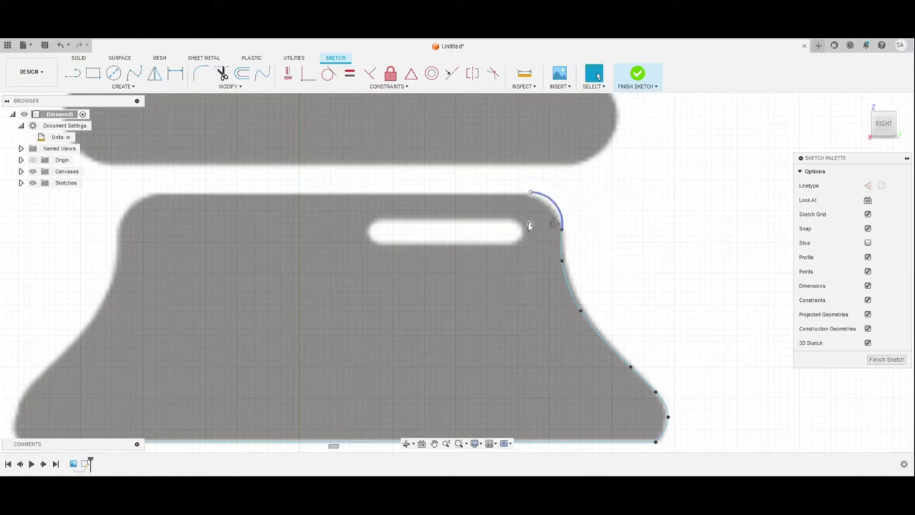
Reposition the corner arc and the side spline's points to match the tier's right outline in the reference image.
{"action": "left_click_drag", "start_coordinate": [530, 225], "coordinate": [525, 226]}
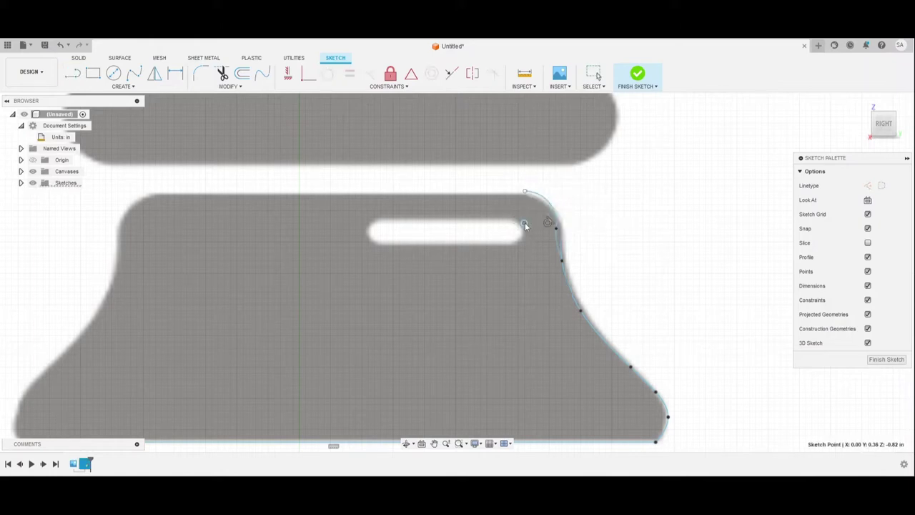
{"action": "left_click", "coordinate": [563, 240]}
{"action": "left_click_drag", "start_coordinate": [562, 239], "coordinate": [562, 242]}
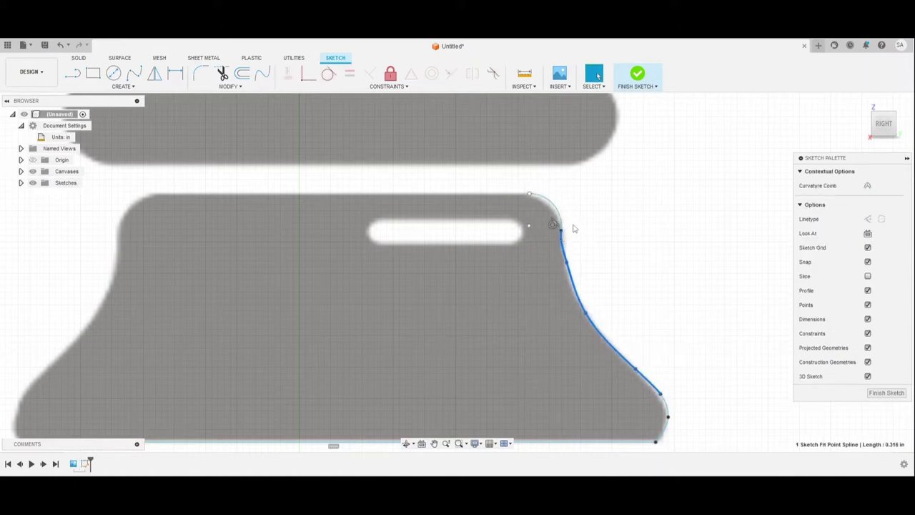
{"action": "left_click", "coordinate": [573, 225]}
{"action": "left_click", "coordinate": [565, 266]}
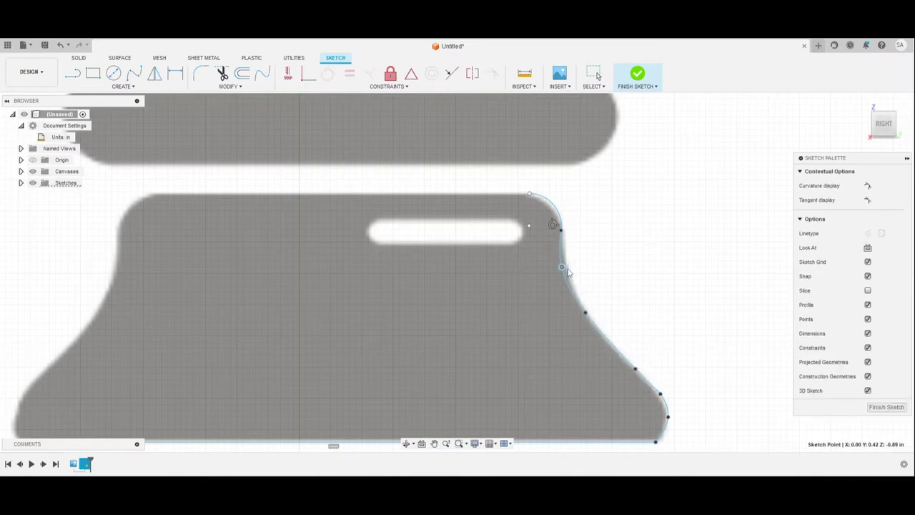
{"action": "left_click_drag", "start_coordinate": [569, 269], "coordinate": [566, 272]}
{"action": "left_click_drag", "start_coordinate": [562, 232], "coordinate": [564, 239]}
{"action": "key", "text": "Escape"}
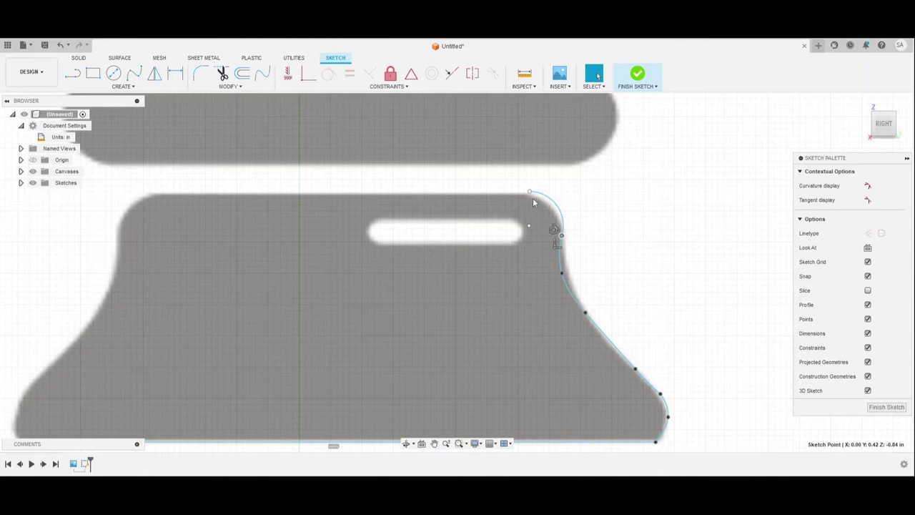
Dimension the upper-right corner arc with a radius of 0.05 in.
{"action": "left_click", "coordinate": [553, 204]}
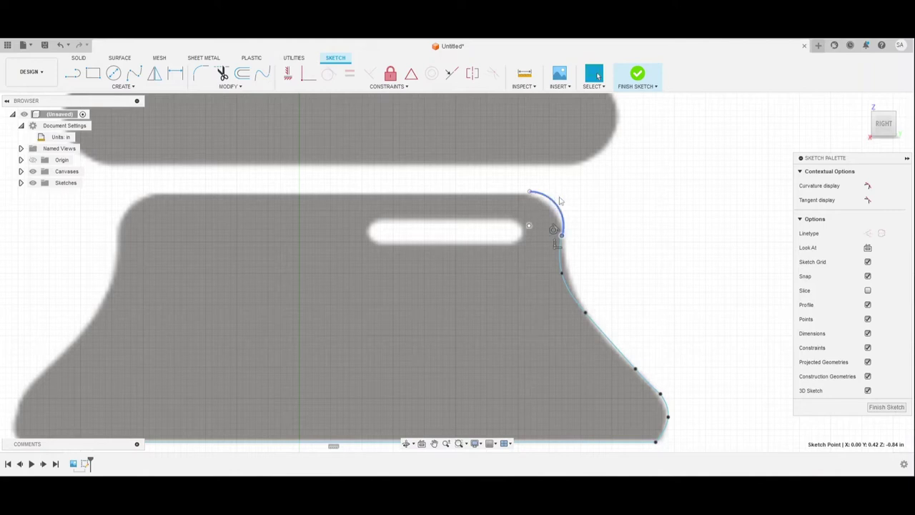
{"action": "key", "text": "d"}
{"action": "left_click", "coordinate": [601, 193]}
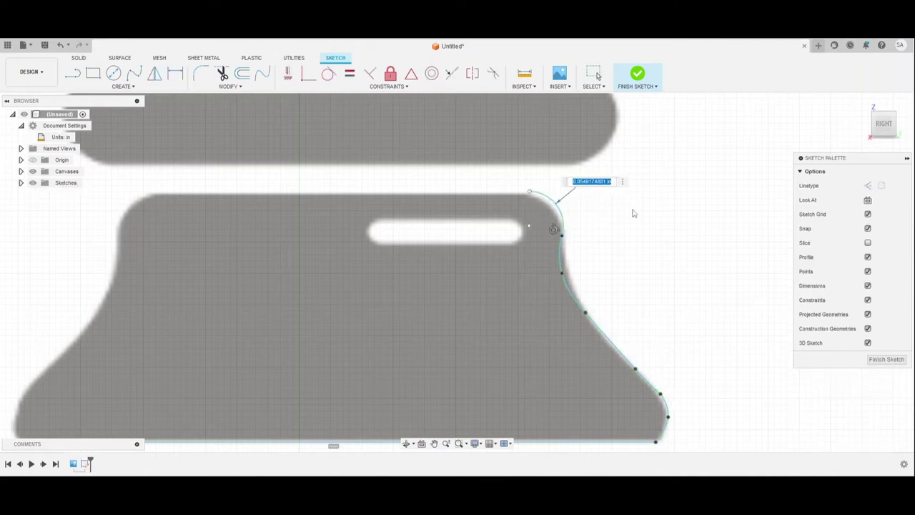
{"action": "type", "text": ".05"}
{"action": "key", "text": "Return"}
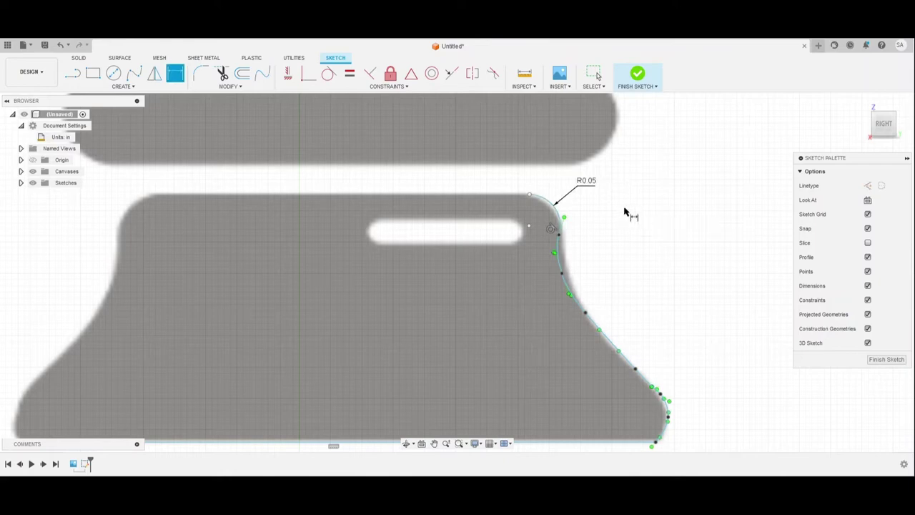
{"action": "key", "text": "Escape"}
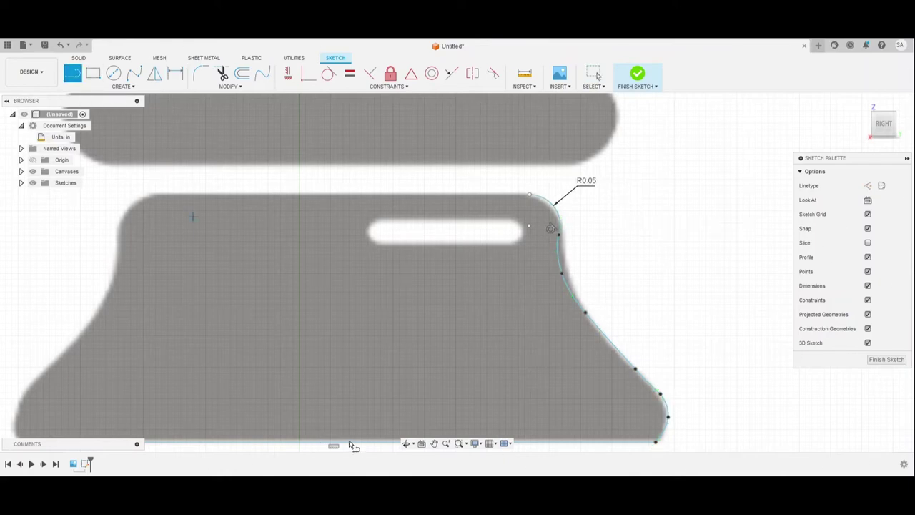
Draw a vertical line from the tier's bottom line midpoint to its top edge, and a line across to the corner arc's end.
{"action": "left_click", "coordinate": [332, 441]}
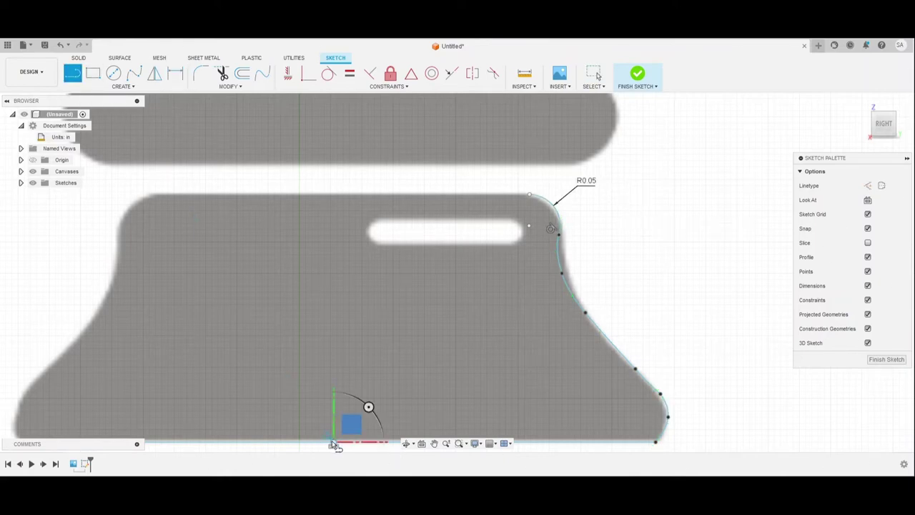
{"action": "left_click", "coordinate": [334, 189]}
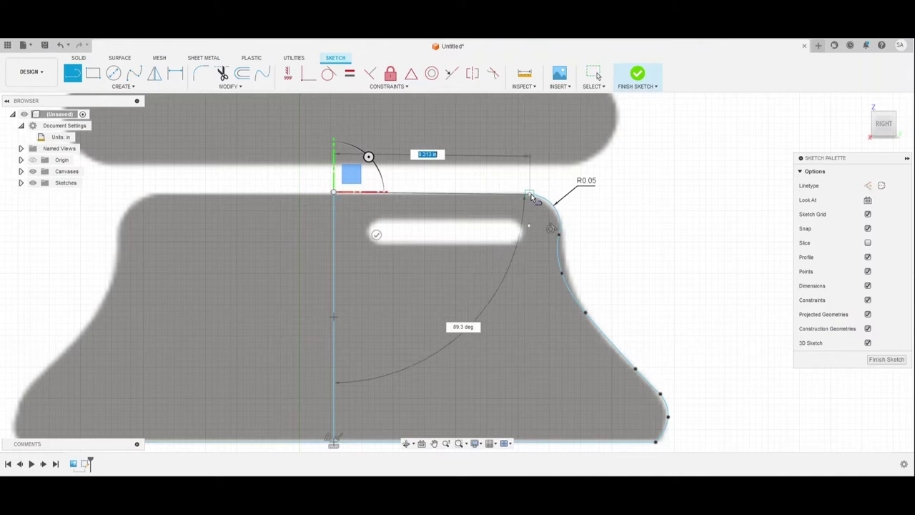
{"action": "left_click", "coordinate": [530, 194]}
{"action": "key", "text": "Escape"}
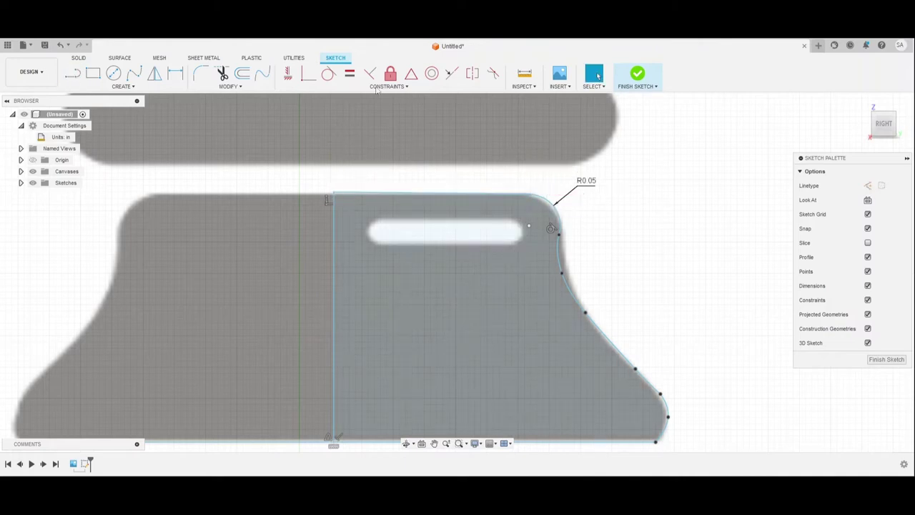
Apply a horizontal constraint to the line along the tier's top edge.
{"action": "left_click", "coordinate": [288, 74]}
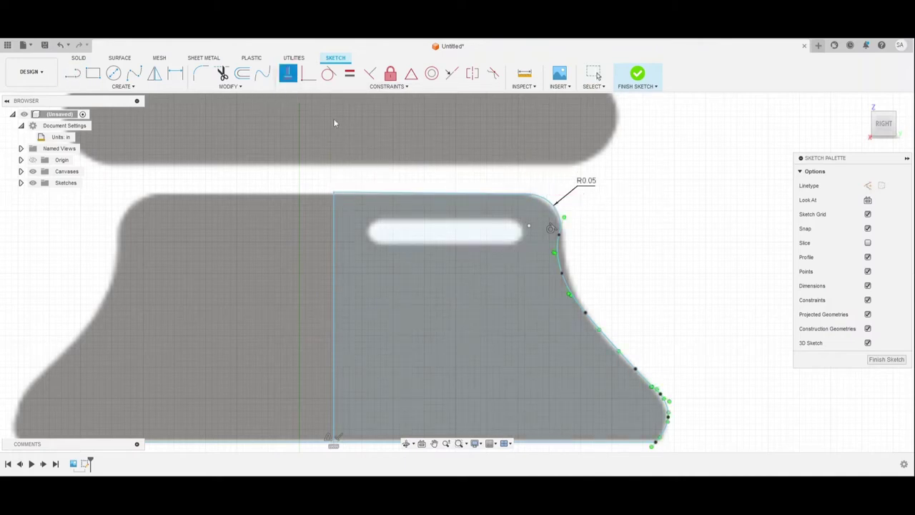
{"action": "left_click", "coordinate": [402, 195]}
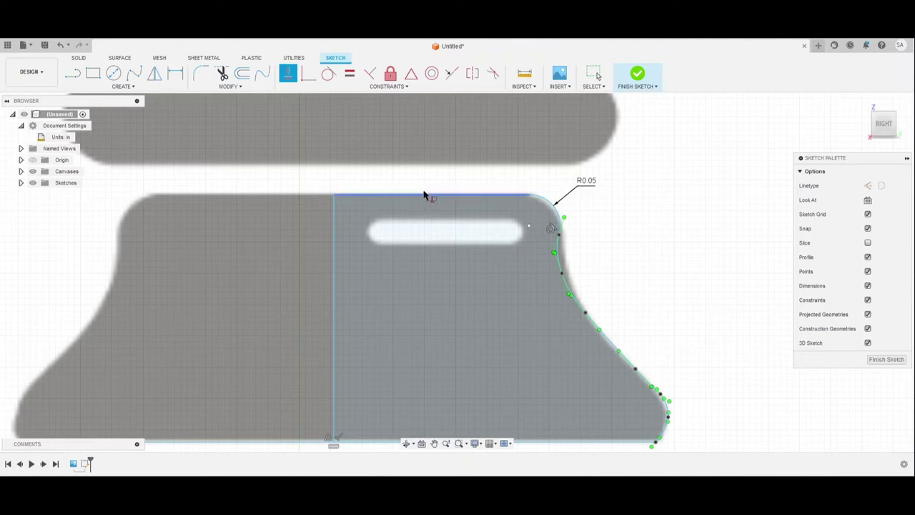
{"action": "key", "text": "Escape"}
{"action": "scroll", "coordinate": [278, 259], "scroll_direction": "up", "scroll_amount": 3}
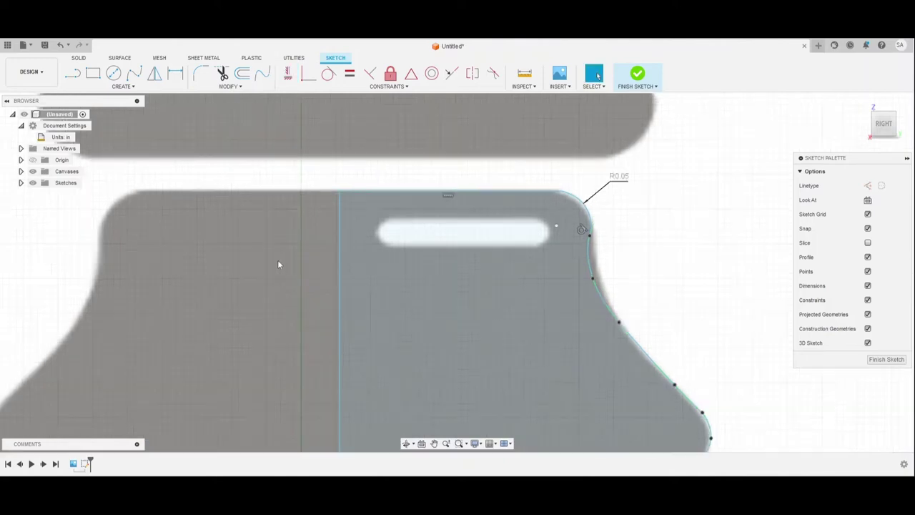
{"action": "scroll", "coordinate": [283, 299], "scroll_direction": "down", "scroll_amount": 5}
{"action": "scroll", "coordinate": [246, 286], "scroll_direction": "down", "scroll_amount": 5}
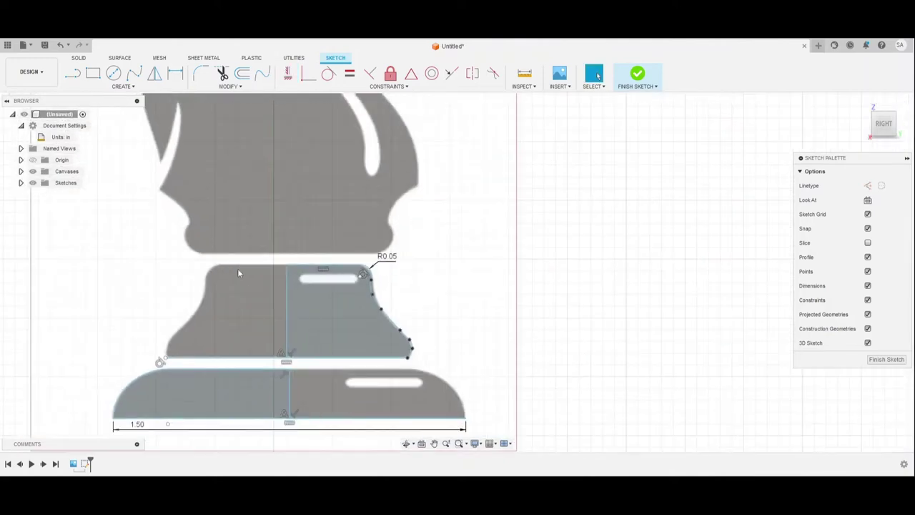
{"action": "mouse_move", "coordinate": [241, 268]}
{"action": "middle_mouse_down"}
{"action": "mouse_move", "coordinate": [282, 348]}
{"action": "mouse_move", "coordinate": [342, 381]}
{"action": "middle_mouse_up"}
{"action": "scroll", "coordinate": [343, 381], "scroll_direction": "down", "scroll_amount": 2}
{"action": "scroll", "coordinate": [343, 384], "scroll_direction": "down", "scroll_amount": 4}
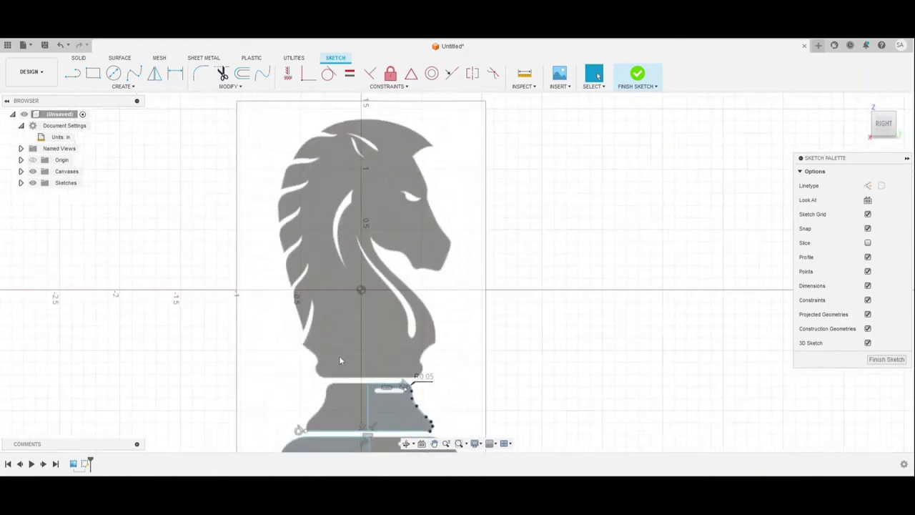
Draw a line along the flat bottom edge of the horse head, between its two lower rounded corners in the reference image.
{"action": "scroll", "coordinate": [388, 385], "scroll_direction": "up", "scroll_amount": 3}
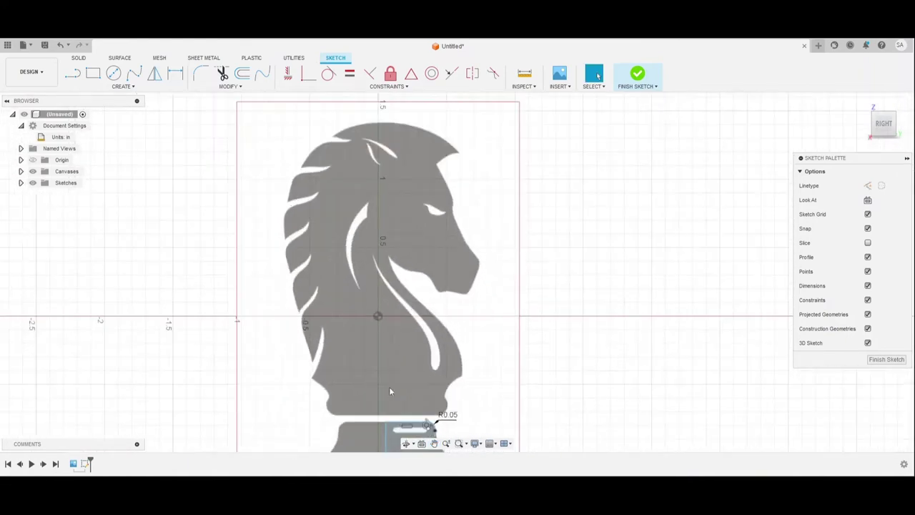
{"action": "scroll", "coordinate": [352, 377], "scroll_direction": "down", "scroll_amount": 1}
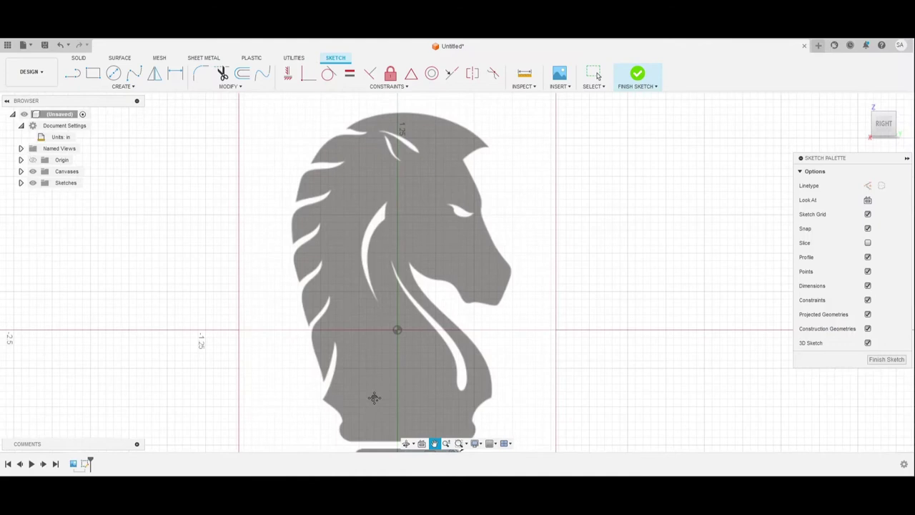
{"action": "scroll", "coordinate": [301, 328], "scroll_direction": "up", "scroll_amount": 1}
{"action": "left_click", "coordinate": [72, 73]}
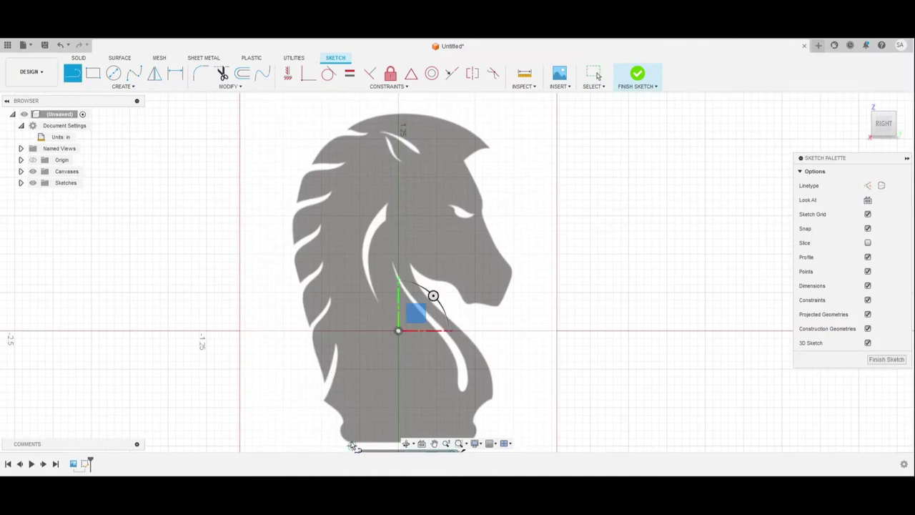
{"action": "scroll", "coordinate": [351, 445], "scroll_direction": "up", "scroll_amount": 2}
{"action": "middle_click_drag", "start_coordinate": [349, 442], "coordinate": [312, 370]}
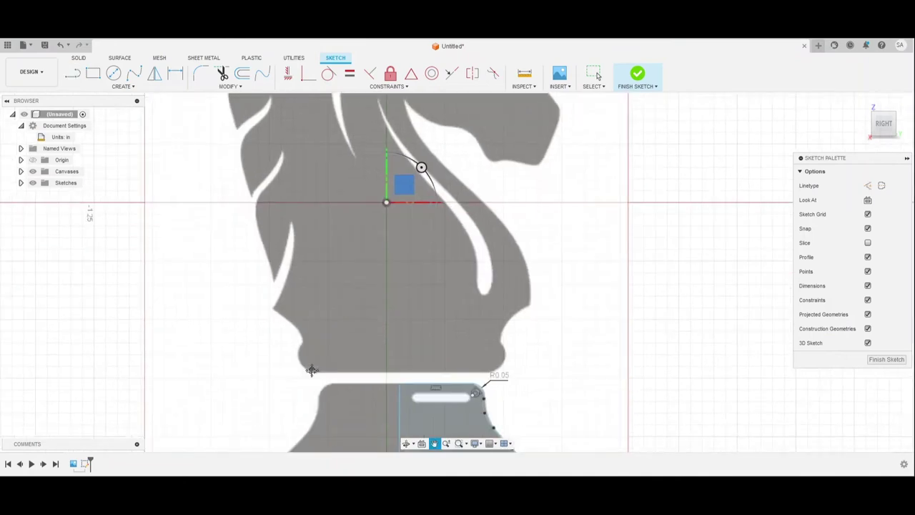
{"action": "scroll", "coordinate": [316, 375], "scroll_direction": "up", "scroll_amount": 3}
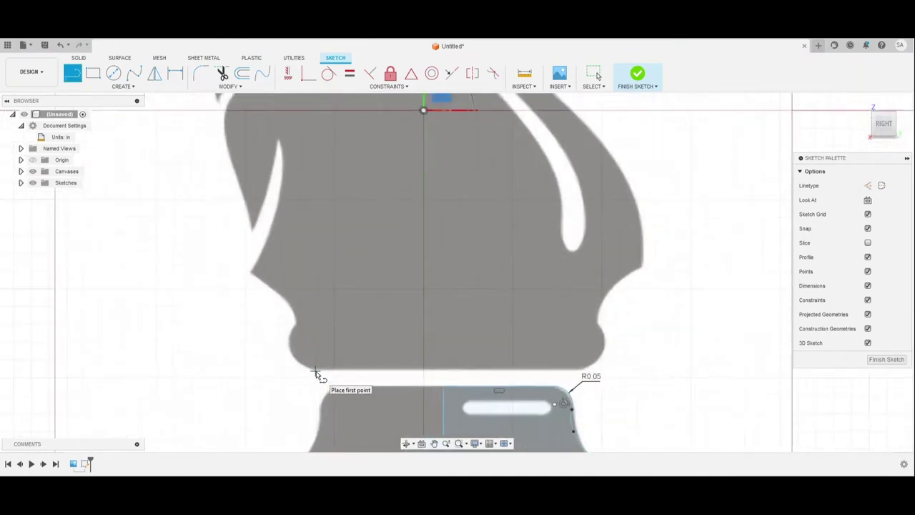
{"action": "left_click", "coordinate": [314, 370]}
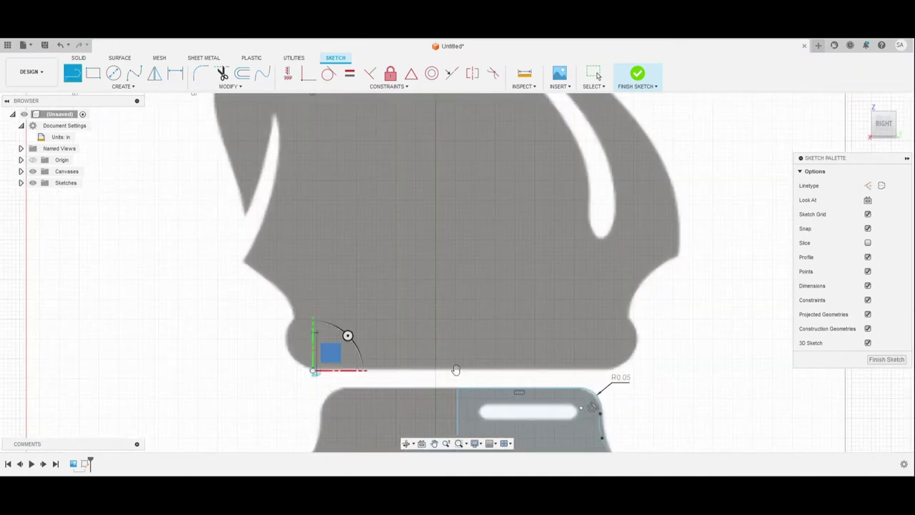
{"action": "left_click", "coordinate": [619, 369]}
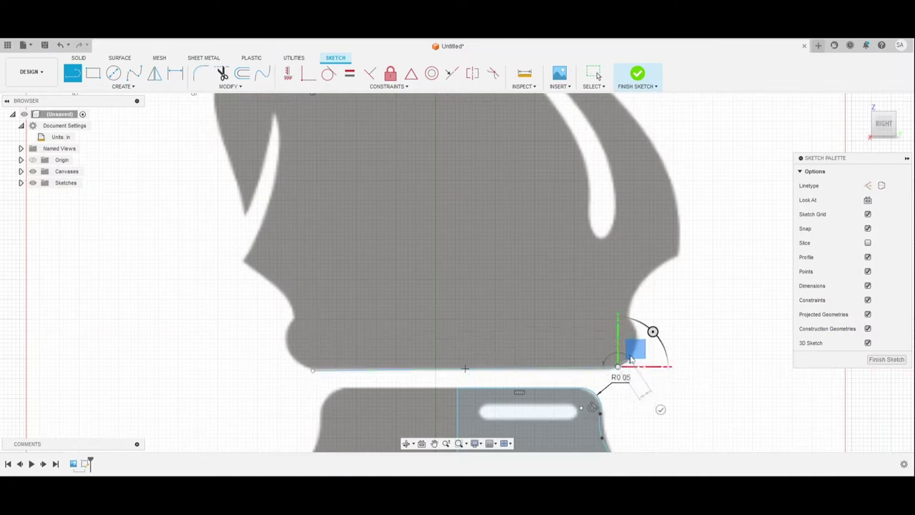
Apply a horizontal constraint to the line along the horse head's bottom edge.
{"action": "left_click", "coordinate": [288, 73]}
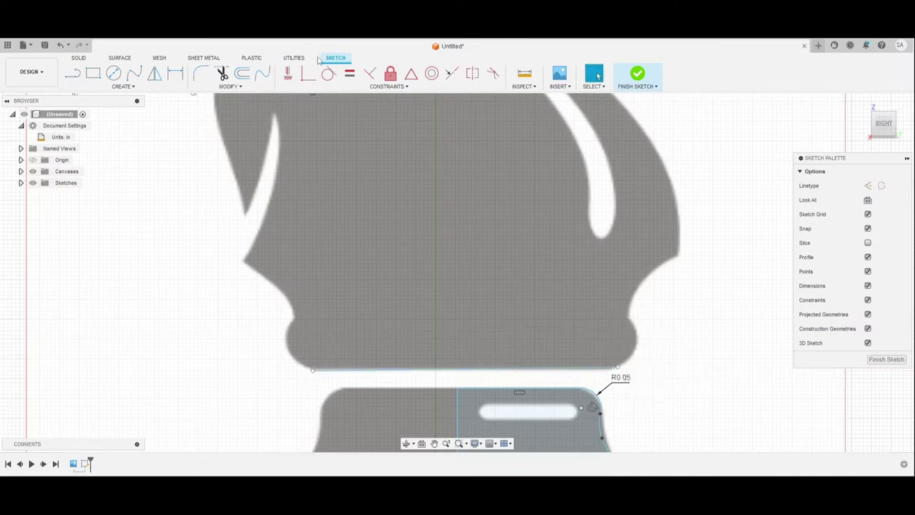
{"action": "left_click", "coordinate": [459, 370]}
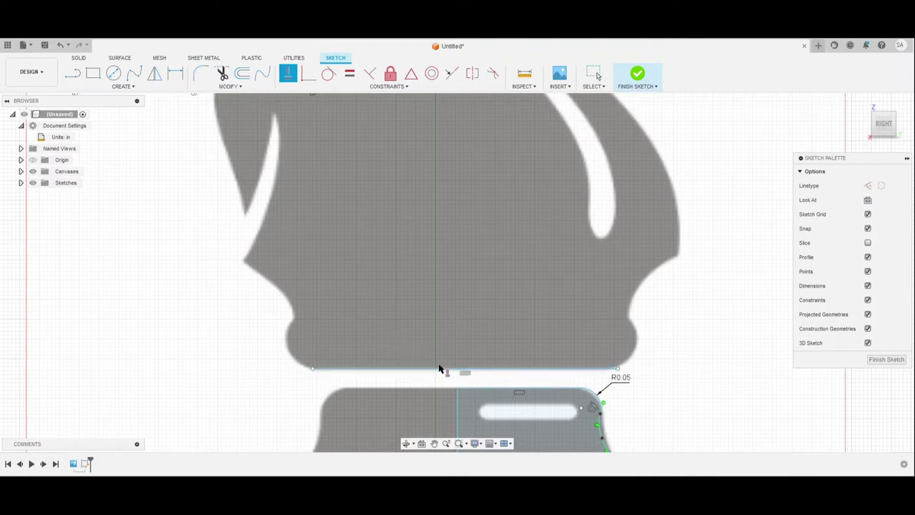
{"action": "left_click", "coordinate": [407, 369]}
{"action": "key", "text": "Escape"}
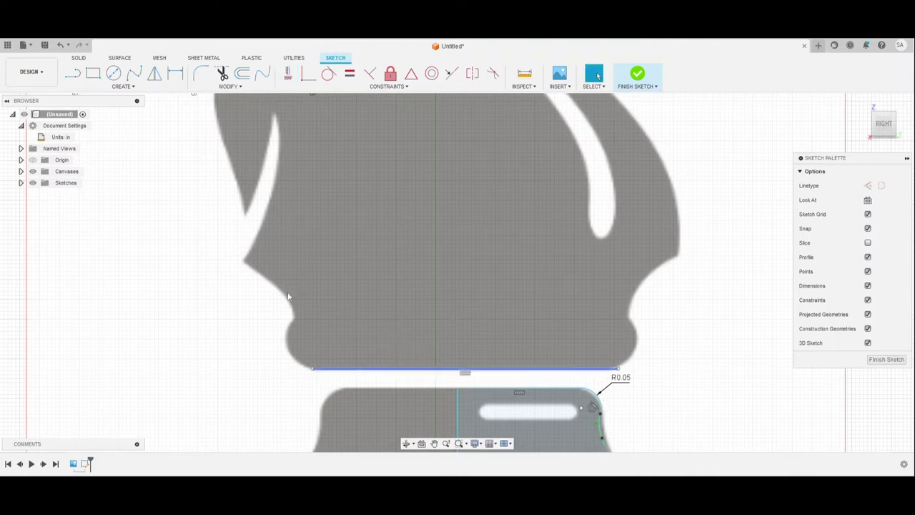
Draw a control point spline from the bottom line's right end up around the rounded collar bulge to just above the notch.
{"action": "left_click", "coordinate": [120, 87]}
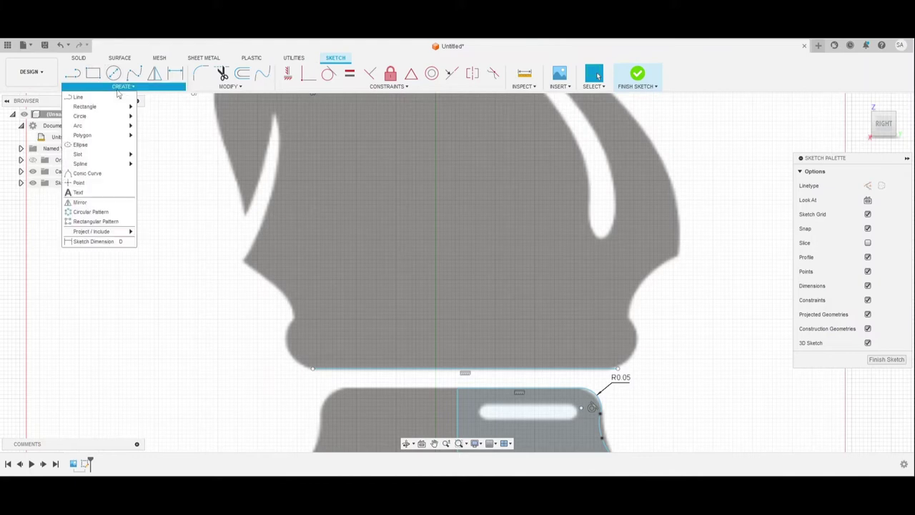
{"action": "mouse_move", "coordinate": [99, 166]}
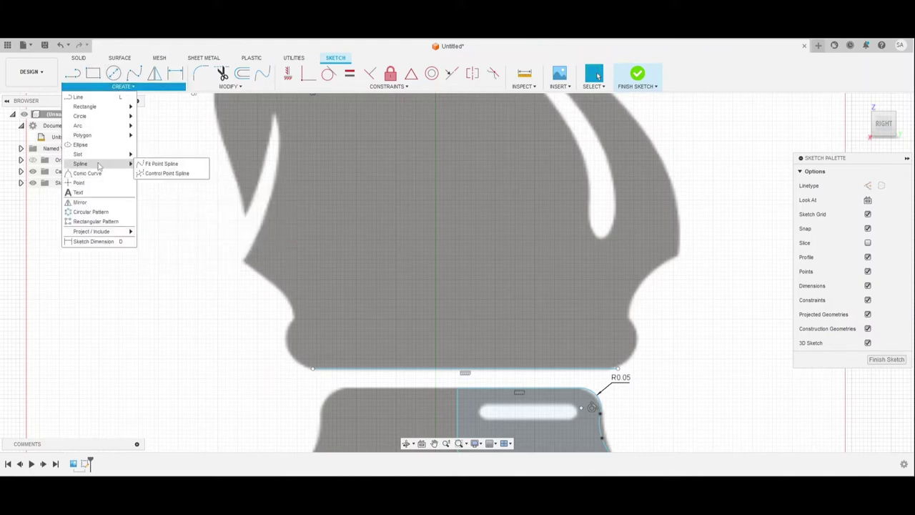
{"action": "left_click", "coordinate": [163, 173]}
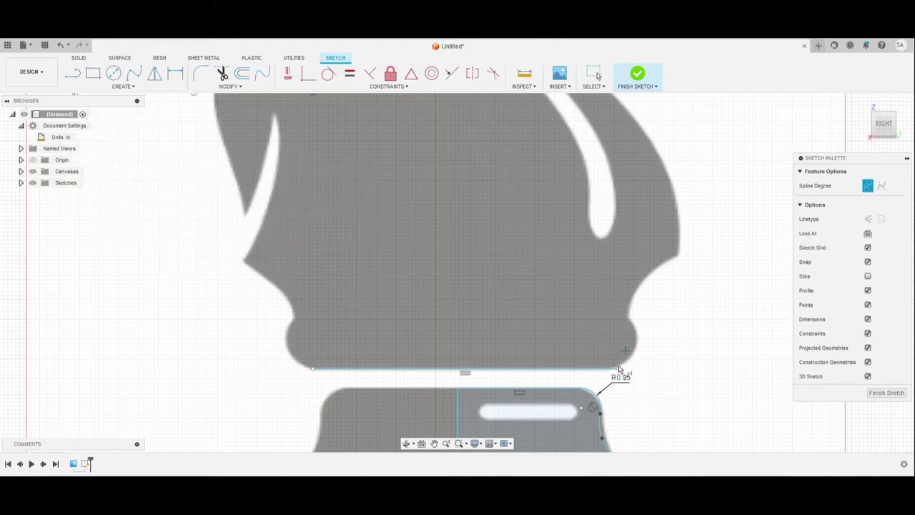
{"action": "left_click", "coordinate": [618, 368]}
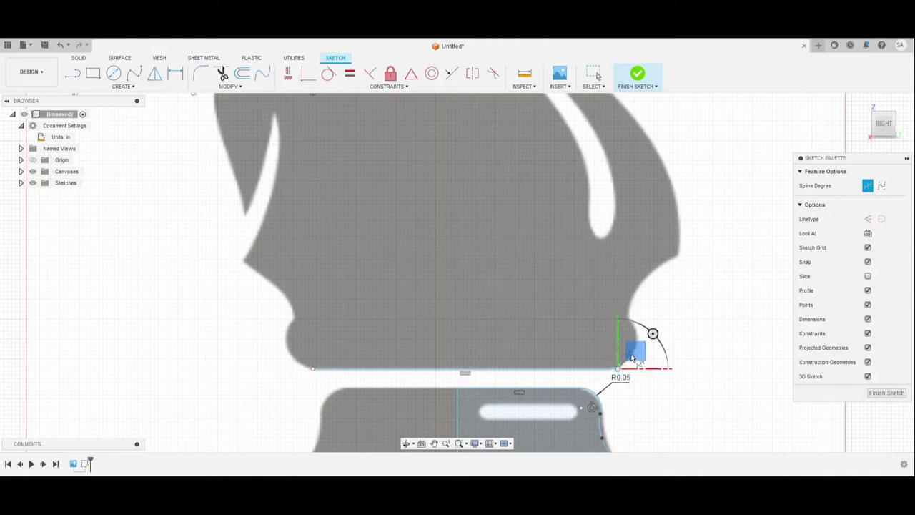
{"action": "left_click", "coordinate": [630, 354]}
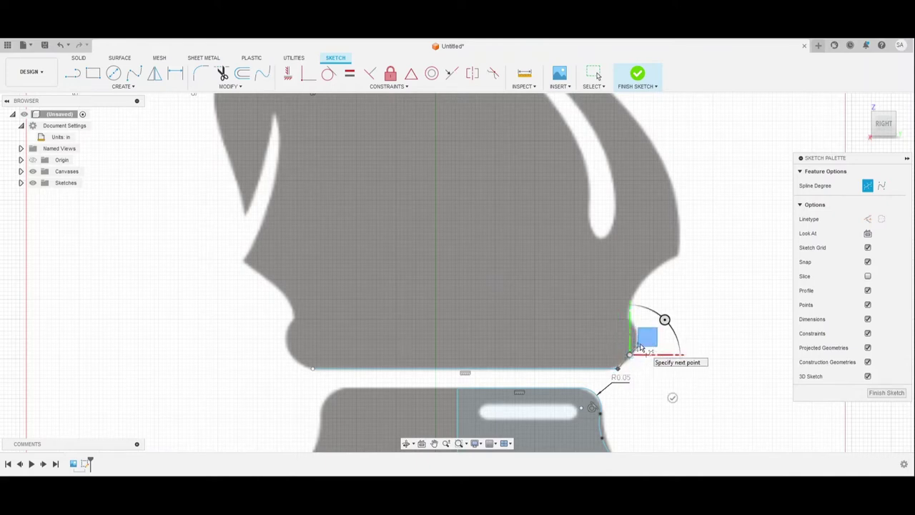
{"action": "left_click", "coordinate": [637, 346]}
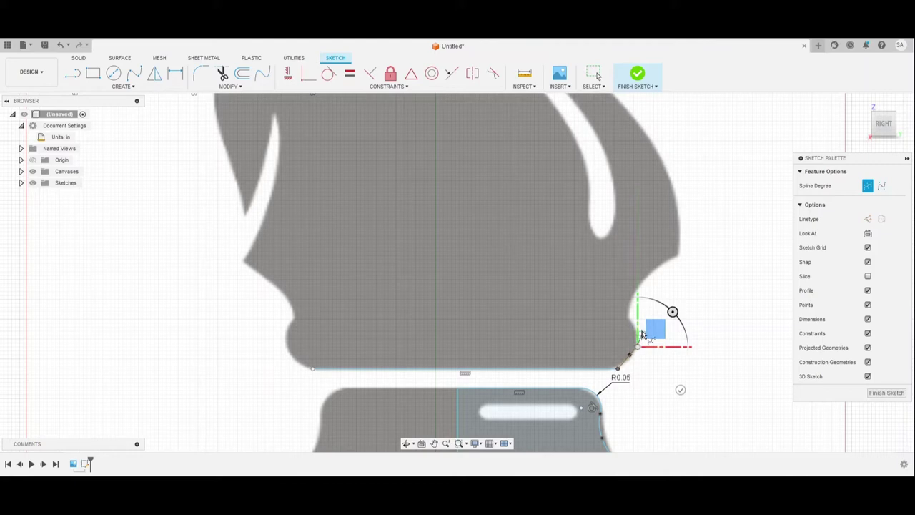
{"action": "left_click", "coordinate": [636, 331]}
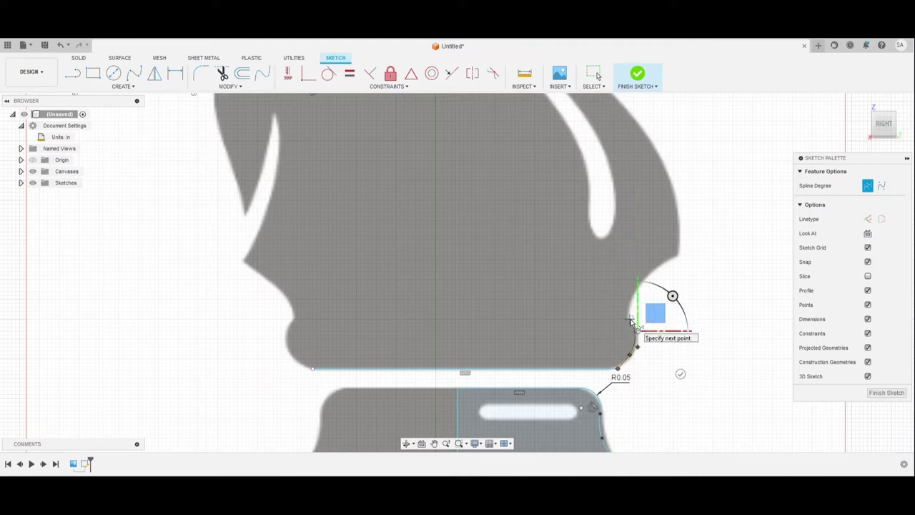
{"action": "left_click", "coordinate": [629, 319]}
{"action": "left_click", "coordinate": [630, 308]}
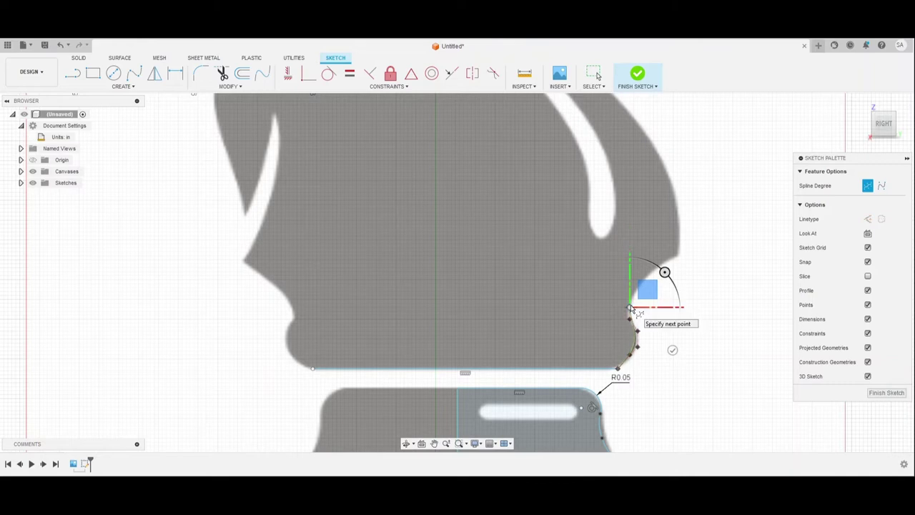
{"action": "key", "text": "Escape"}
Reposition the collar spline's control points and end points to follow the bulge's right outline and finish at the notch.
{"action": "scroll", "coordinate": [629, 323], "scroll_direction": "up", "scroll_amount": 5}
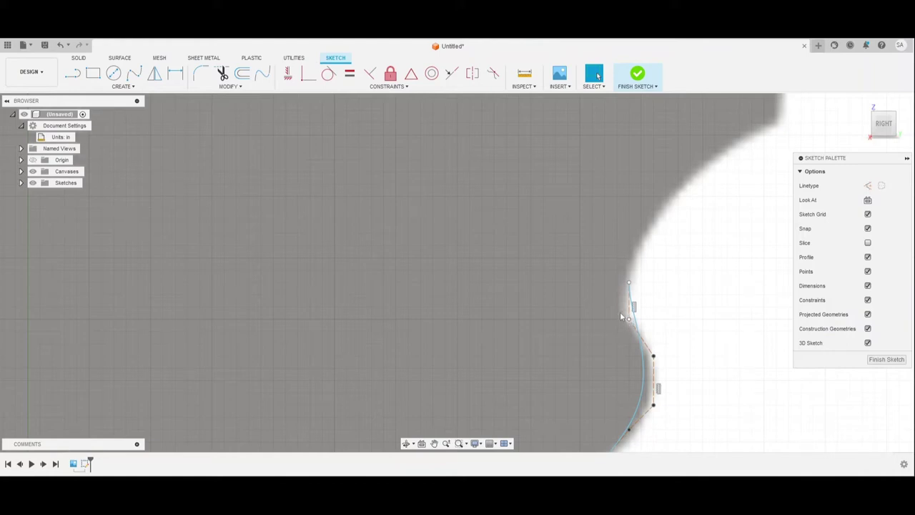
{"action": "left_click_drag", "start_coordinate": [621, 316], "coordinate": [625, 328]}
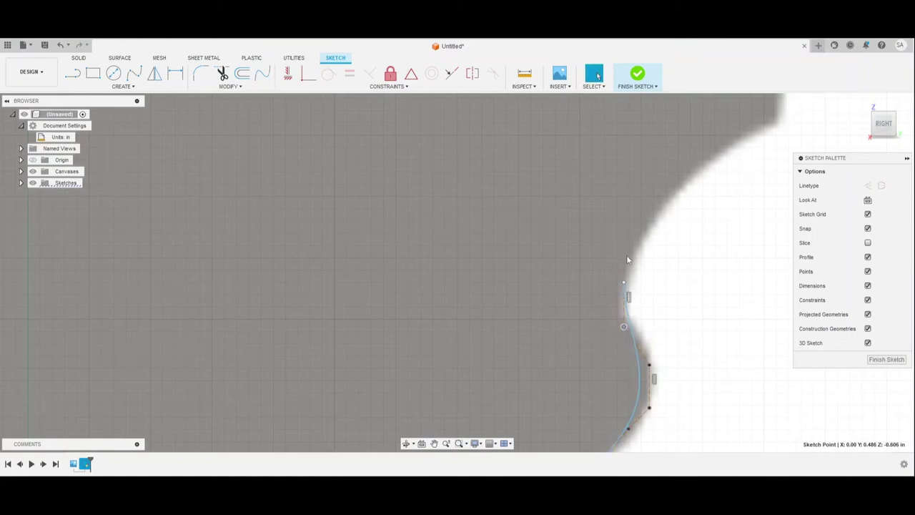
{"action": "middle_click_drag", "start_coordinate": [579, 356], "coordinate": [462, 229]}
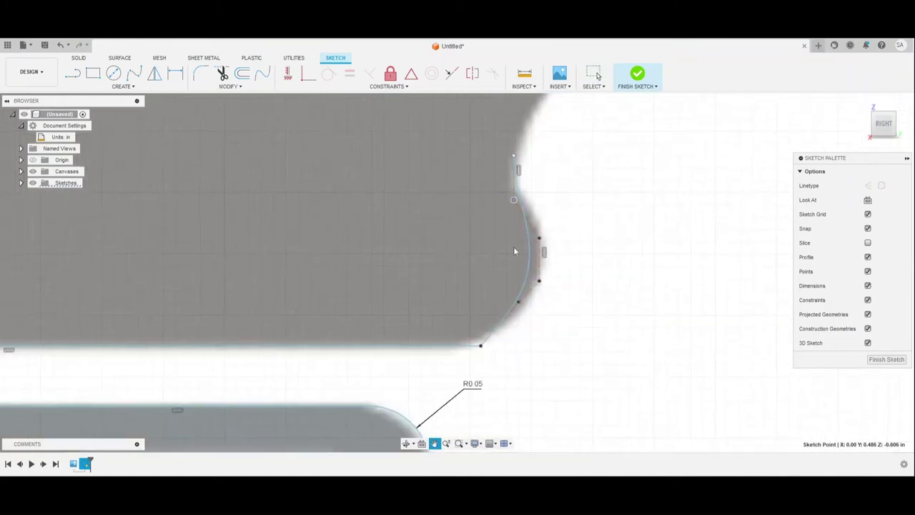
{"action": "left_click_drag", "start_coordinate": [543, 284], "coordinate": [555, 291]}
{"action": "left_click_drag", "start_coordinate": [505, 348], "coordinate": [472, 346]}
{"action": "left_click", "coordinate": [527, 286]}
{"action": "left_click_drag", "start_coordinate": [510, 306], "coordinate": [512, 334]}
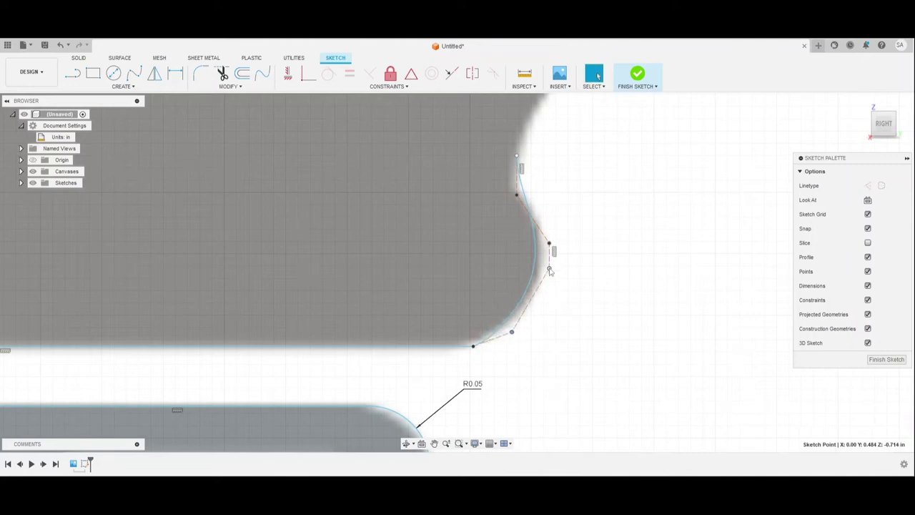
{"action": "left_click_drag", "start_coordinate": [549, 270], "coordinate": [554, 286]}
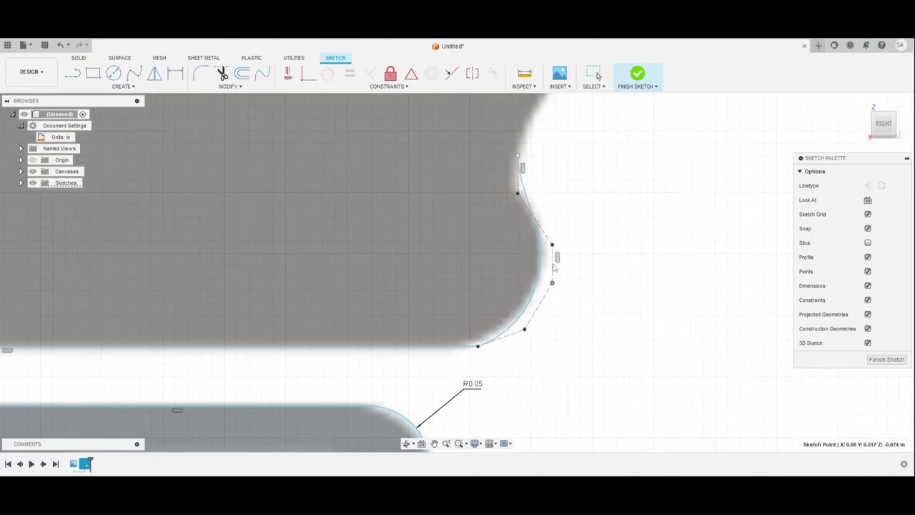
{"action": "mouse_move", "coordinate": [560, 240]}
{"action": "left_mouse_down"}
{"action": "mouse_move", "coordinate": [561, 228]}
{"action": "mouse_move", "coordinate": [556, 238]}
{"action": "left_mouse_up"}
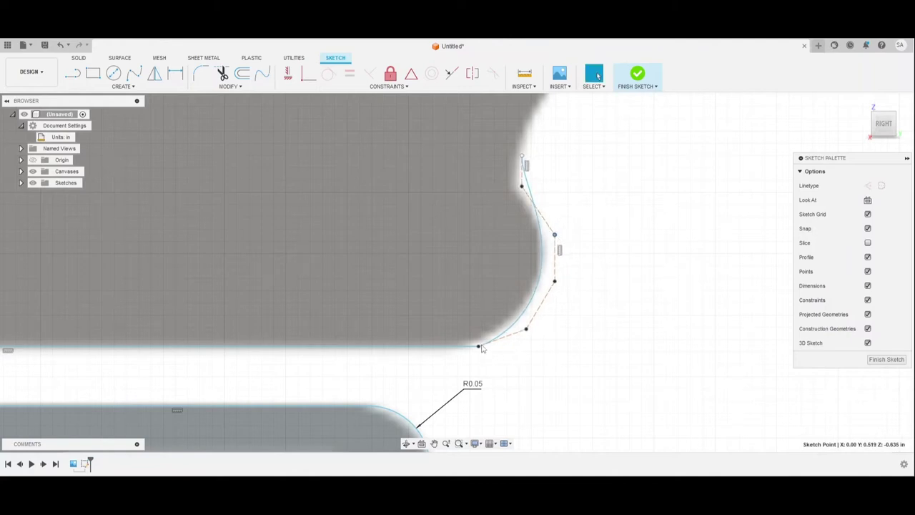
{"action": "left_click_drag", "start_coordinate": [526, 331], "coordinate": [522, 332]}
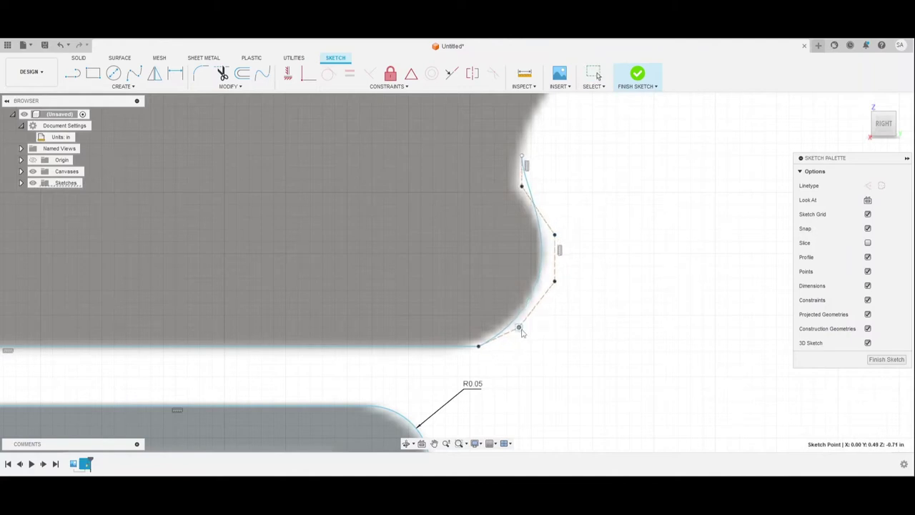
{"action": "left_click_drag", "start_coordinate": [477, 350], "coordinate": [469, 350]}
{"action": "mouse_move", "coordinate": [565, 312]}
{"action": "middle_mouse_down"}
{"action": "mouse_move", "coordinate": [570, 384]}
{"action": "mouse_move", "coordinate": [581, 401]}
{"action": "middle_mouse_up"}
{"action": "left_click_drag", "start_coordinate": [538, 246], "coordinate": [536, 281]}
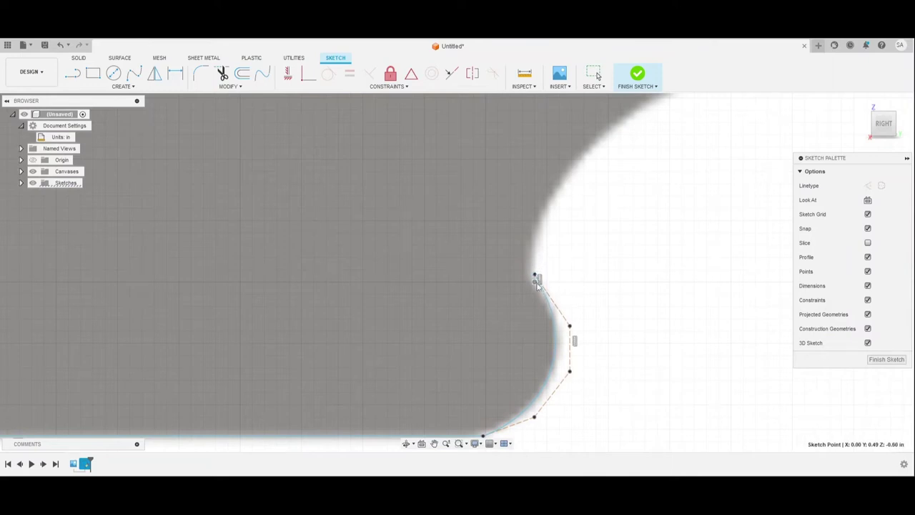
Draw a second control point spline from the notch along the concave neck outline up to the pointed corner of the chest.
{"action": "left_click", "coordinate": [584, 271]}
{"action": "right_click", "coordinate": [583, 257]}
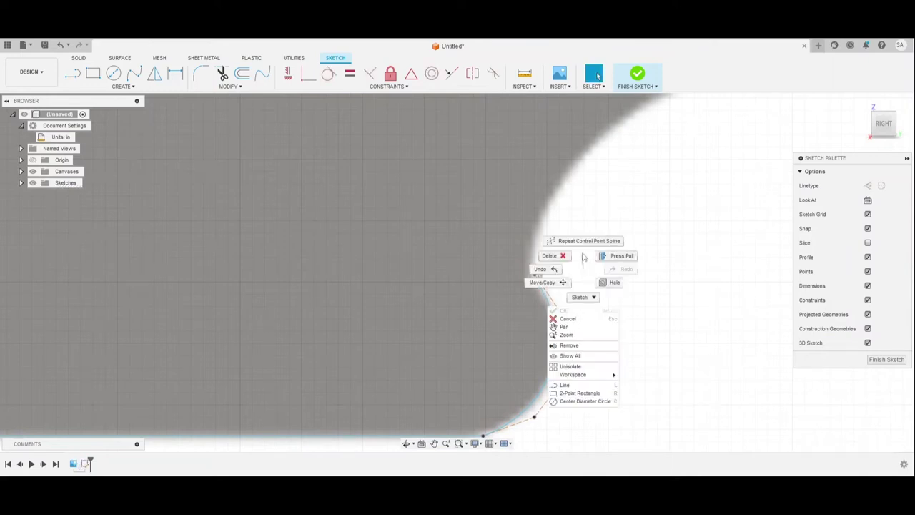
{"action": "left_click", "coordinate": [584, 245]}
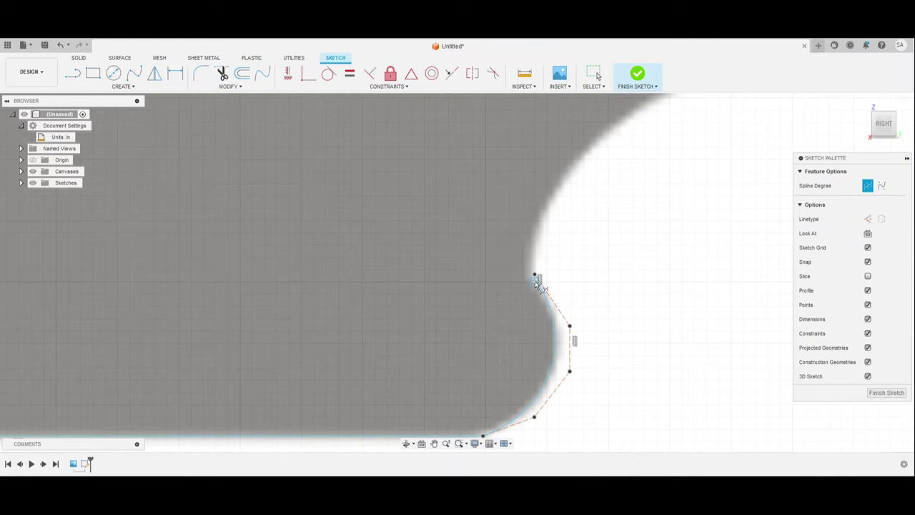
{"action": "left_click", "coordinate": [535, 280]}
{"action": "left_click", "coordinate": [529, 263]}
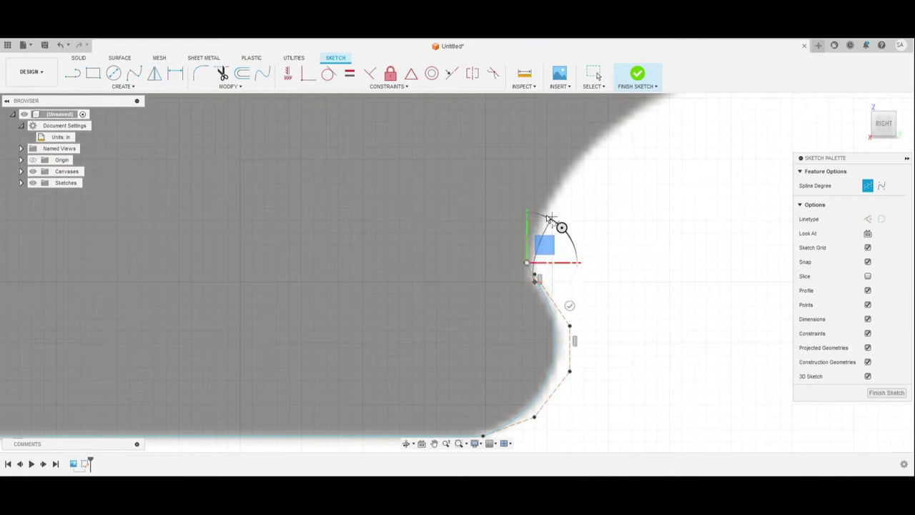
{"action": "left_click", "coordinate": [543, 219]}
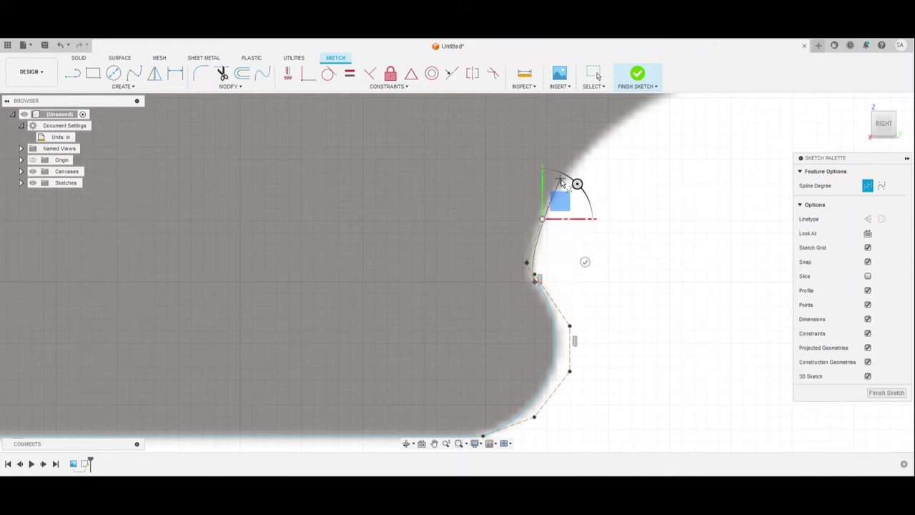
{"action": "left_click", "coordinate": [560, 178]}
{"action": "middle_click_drag", "start_coordinate": [588, 157], "coordinate": [469, 307]}
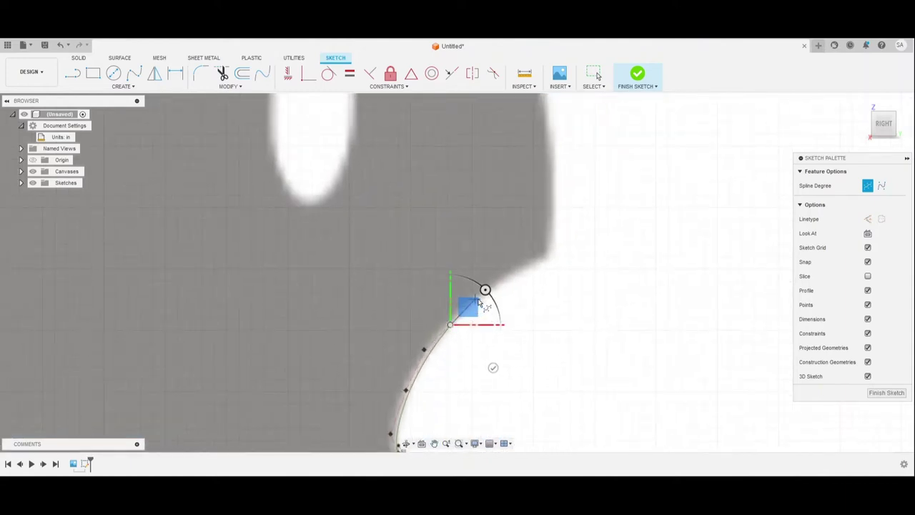
{"action": "left_click", "coordinate": [474, 298]}
{"action": "left_click", "coordinate": [508, 281]}
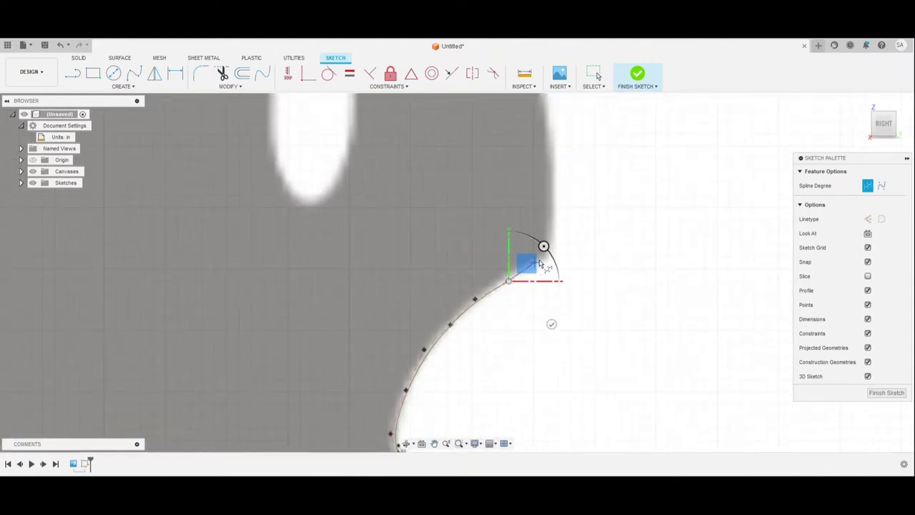
{"action": "left_click", "coordinate": [537, 259]}
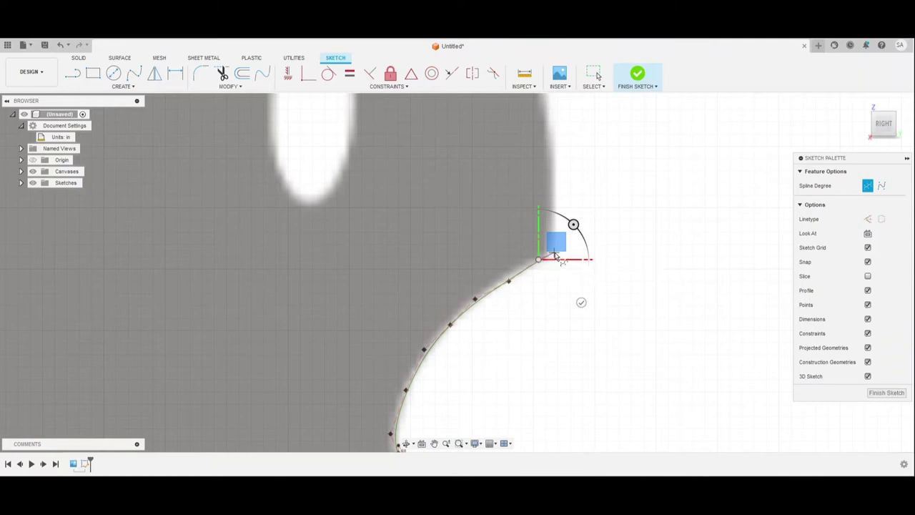
{"action": "left_click", "coordinate": [554, 253]}
{"action": "key", "text": "Escape"}
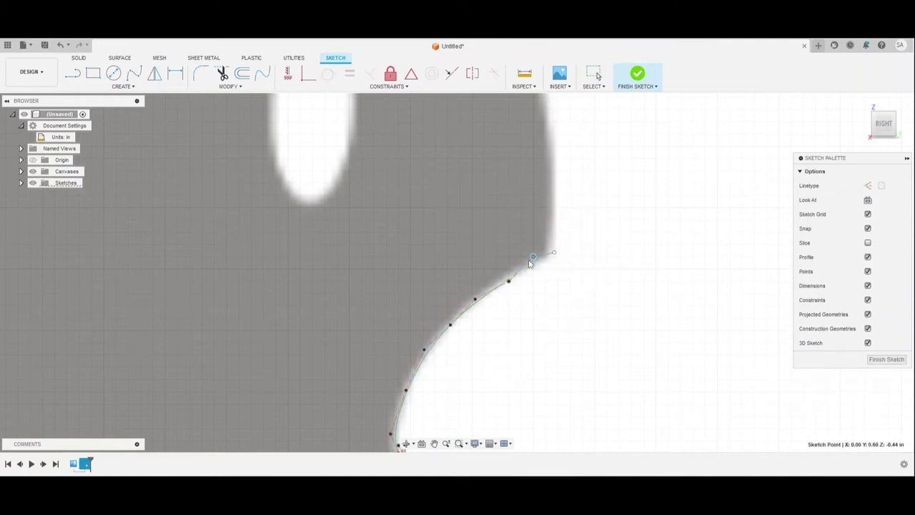
Reposition the concave neck spline's control points near the pointed chest corner to follow the reference outline.
{"action": "left_click", "coordinate": [529, 260]}
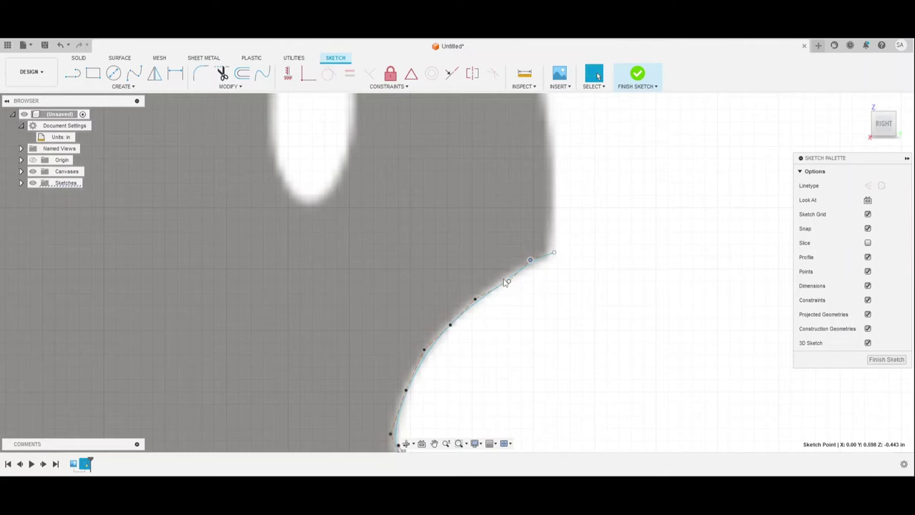
{"action": "left_click_drag", "start_coordinate": [505, 282], "coordinate": [500, 278]}
{"action": "scroll", "coordinate": [550, 313], "scroll_direction": "down", "scroll_amount": 8}
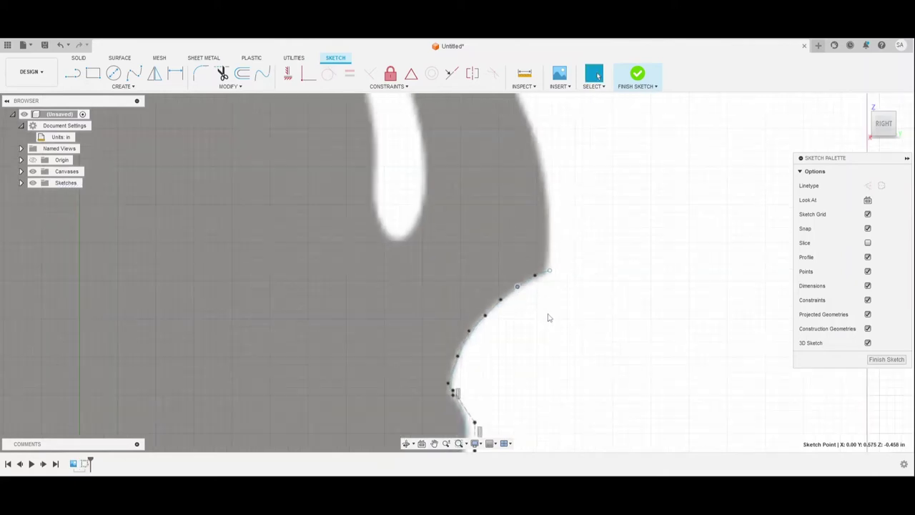
Examine the base's left edge arc and the head outline above it against the reference image.
{"action": "mouse_move", "coordinate": [438, 333]}
{"action": "middle_mouse_down"}
{"action": "mouse_move", "coordinate": [457, 140]}
{"action": "mouse_move", "coordinate": [501, 65]}
{"action": "middle_mouse_up"}
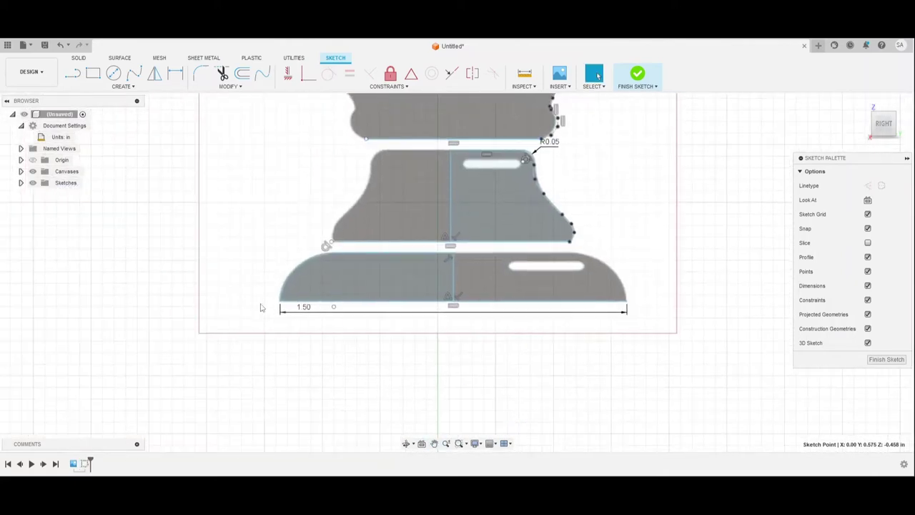
{"action": "scroll", "coordinate": [292, 286], "scroll_direction": "up", "scroll_amount": 5}
{"action": "left_click", "coordinate": [350, 222]}
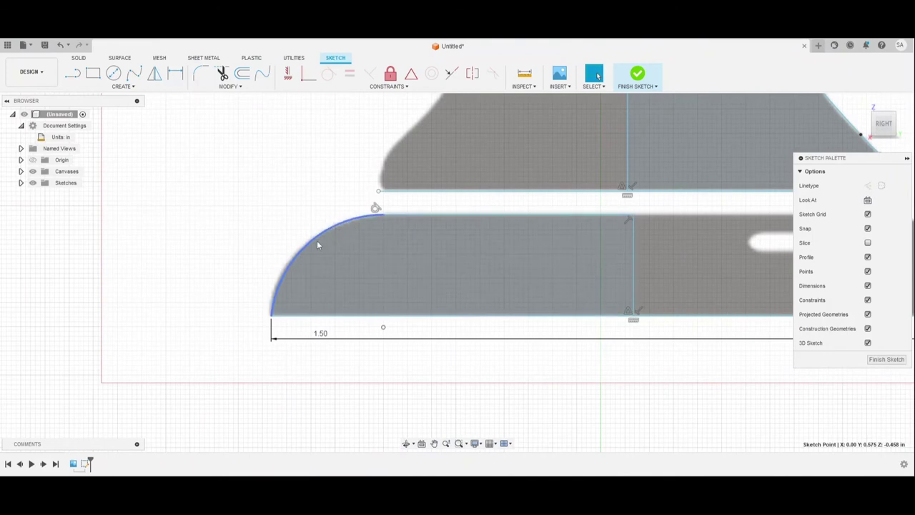
{"action": "left_click", "coordinate": [251, 219]}
{"action": "scroll", "coordinate": [251, 219], "scroll_direction": "down", "scroll_amount": 5}
{"action": "middle_click_drag", "start_coordinate": [241, 322], "coordinate": [245, 366]}
{"action": "scroll", "coordinate": [501, 283], "scroll_direction": "up", "scroll_amount": 5}
{"action": "mouse_move", "coordinate": [503, 292]}
{"action": "middle_mouse_down"}
{"action": "mouse_move", "coordinate": [534, 402]}
{"action": "mouse_move", "coordinate": [515, 391]}
{"action": "middle_mouse_up"}
{"action": "scroll", "coordinate": [536, 403], "scroll_direction": "down", "scroll_amount": 6}
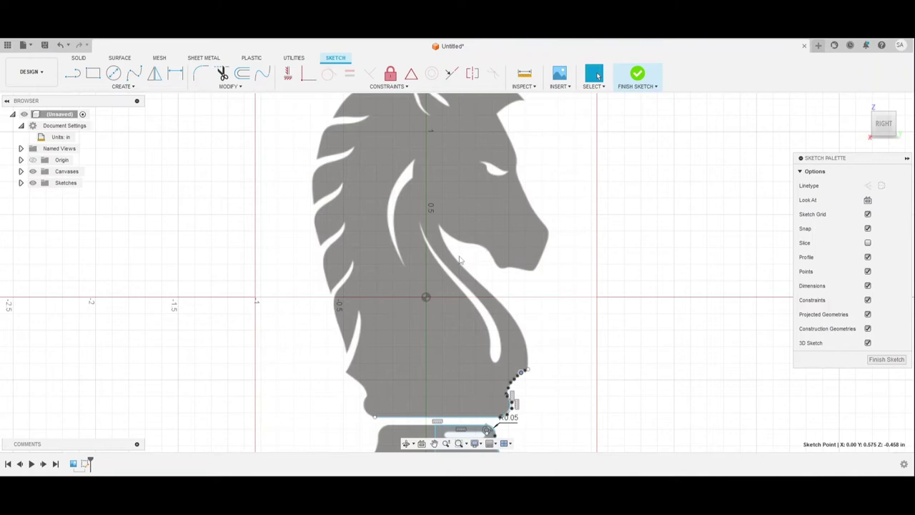
{"action": "scroll", "coordinate": [459, 260], "scroll_direction": "down", "scroll_amount": 3}
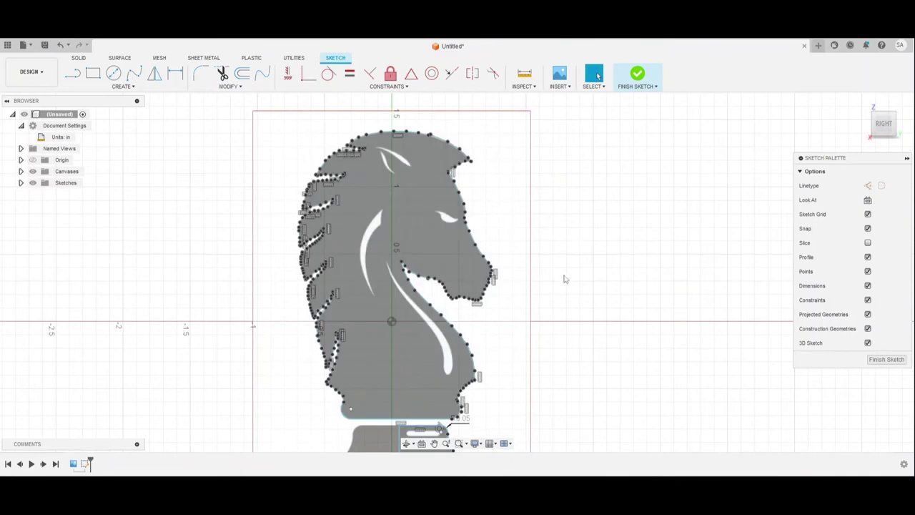
Examine the traced horse head outline, especially the splines around the mane notches, against the reference image.
{"action": "scroll", "coordinate": [280, 248], "scroll_direction": "up", "scroll_amount": 10}
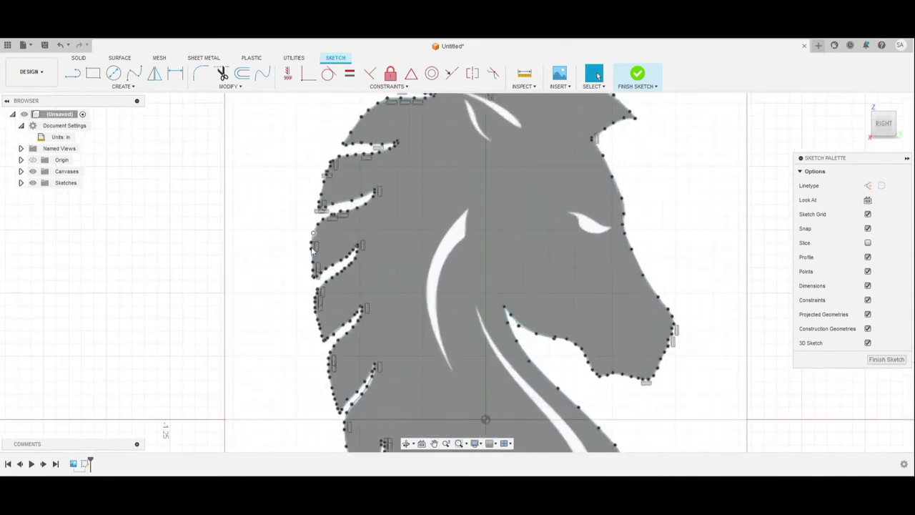
{"action": "scroll", "coordinate": [319, 316], "scroll_direction": "up", "scroll_amount": 2}
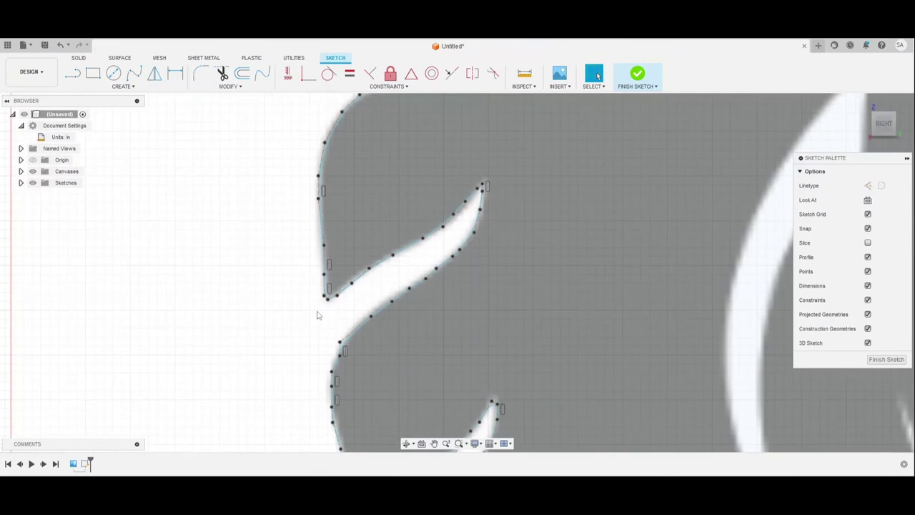
{"action": "middle_click_drag", "start_coordinate": [285, 295], "coordinate": [296, 344]}
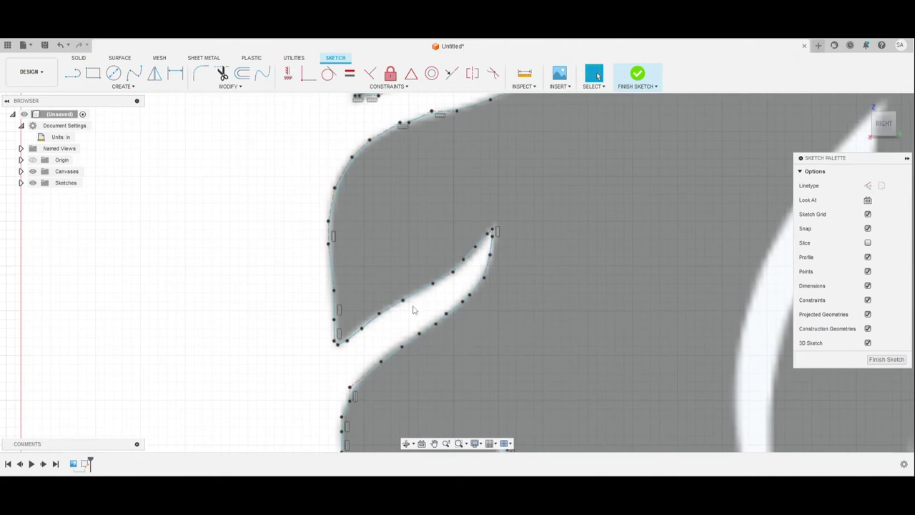
{"action": "scroll", "coordinate": [254, 303], "scroll_direction": "down", "scroll_amount": 8}
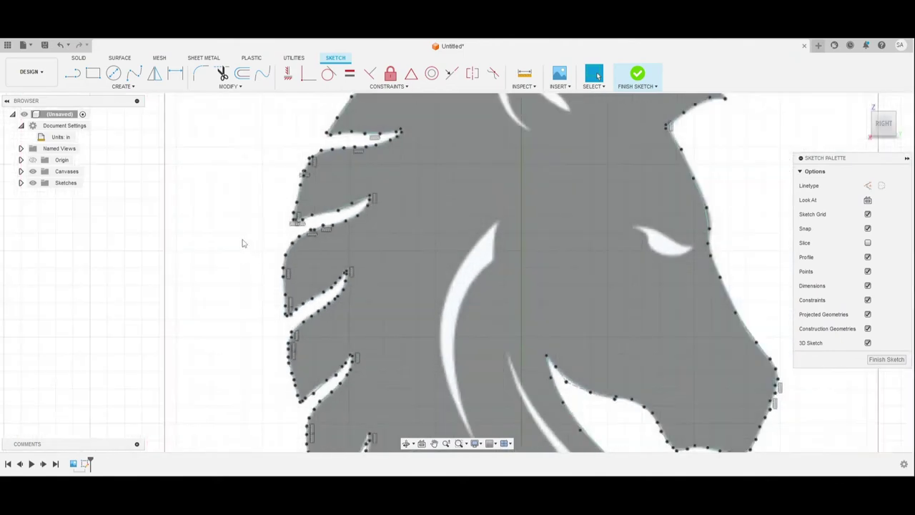
{"action": "scroll", "coordinate": [242, 240], "scroll_direction": "down", "scroll_amount": 2}
{"action": "scroll", "coordinate": [218, 256], "scroll_direction": "down", "scroll_amount": 3}
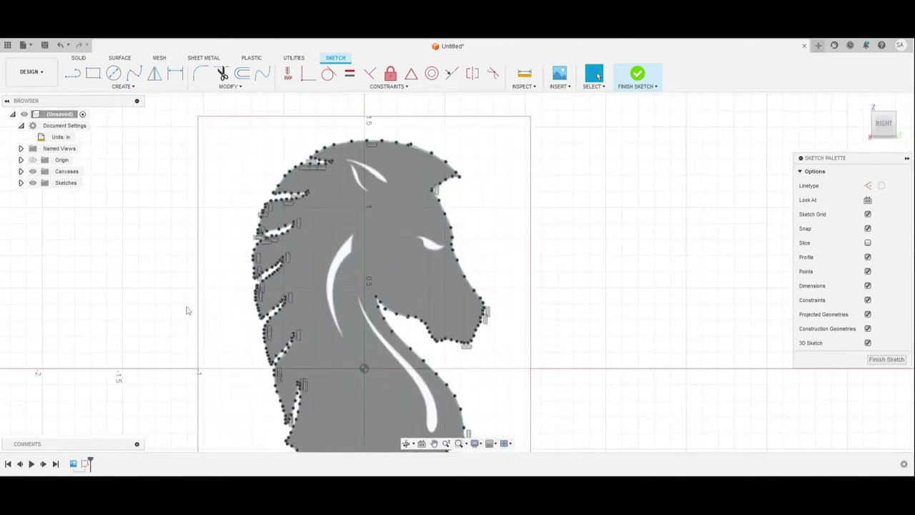
{"action": "mouse_move", "coordinate": [188, 308]}
{"action": "middle_mouse_down"}
{"action": "mouse_move", "coordinate": [153, 212]}
{"action": "mouse_move", "coordinate": [189, 279]}
{"action": "mouse_move", "coordinate": [184, 180]}
{"action": "mouse_move", "coordinate": [218, 291]}
{"action": "middle_mouse_up"}
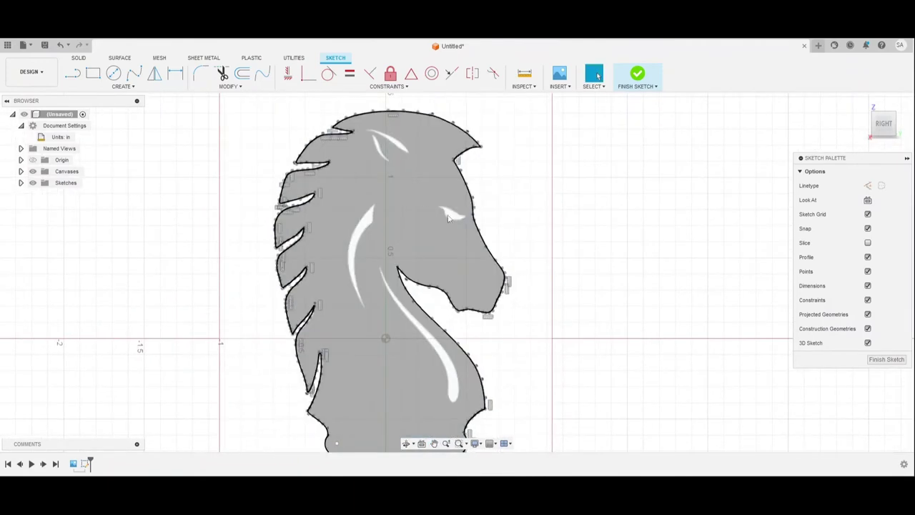
Start a control point spline on the left edge of the long white neck slot and trace around its rounded lower end.
{"action": "scroll", "coordinate": [505, 410], "scroll_direction": "up", "scroll_amount": 2}
{"action": "scroll", "coordinate": [493, 370], "scroll_direction": "up", "scroll_amount": 2}
{"action": "scroll", "coordinate": [564, 388], "scroll_direction": "up", "scroll_amount": 2}
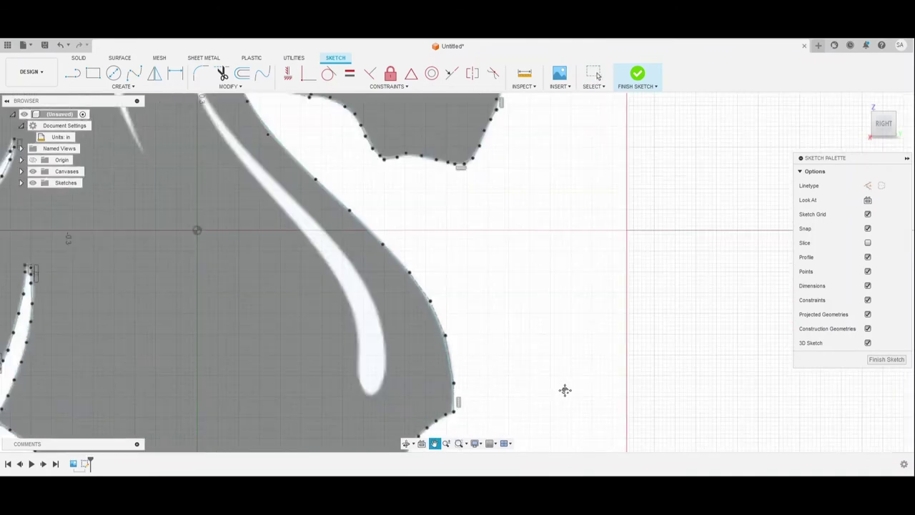
{"action": "scroll", "coordinate": [602, 378], "scroll_direction": "down", "scroll_amount": 2}
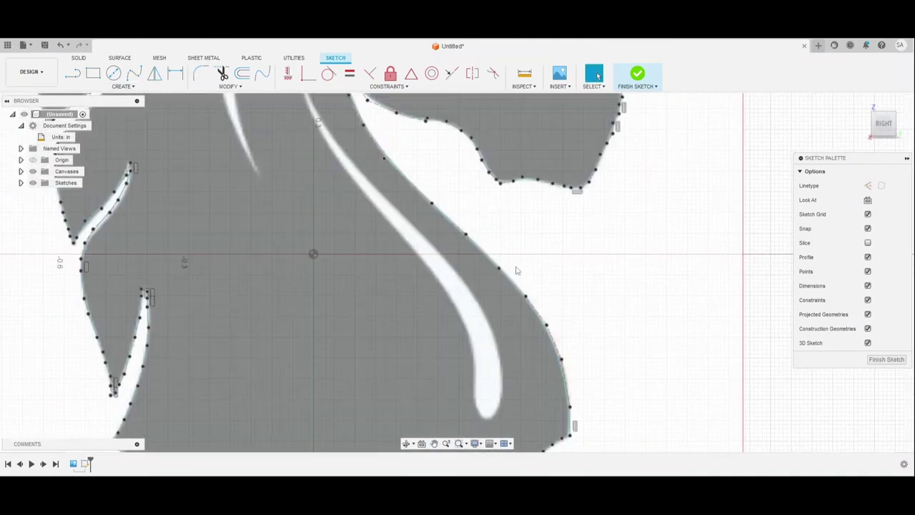
{"action": "mouse_move", "coordinate": [589, 262]}
{"action": "middle_mouse_down"}
{"action": "mouse_move", "coordinate": [591, 251]}
{"action": "mouse_move", "coordinate": [581, 371]}
{"action": "mouse_move", "coordinate": [532, 227]}
{"action": "middle_mouse_up"}
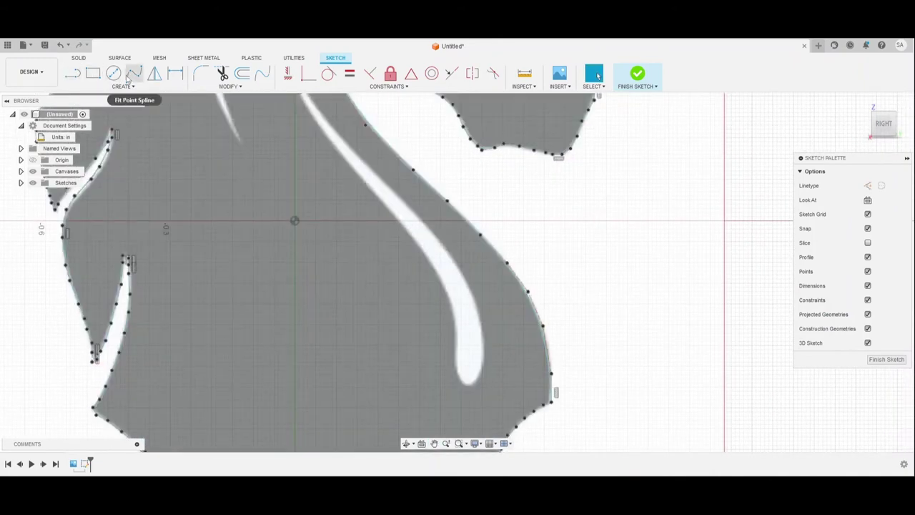
{"action": "left_click", "coordinate": [122, 85]}
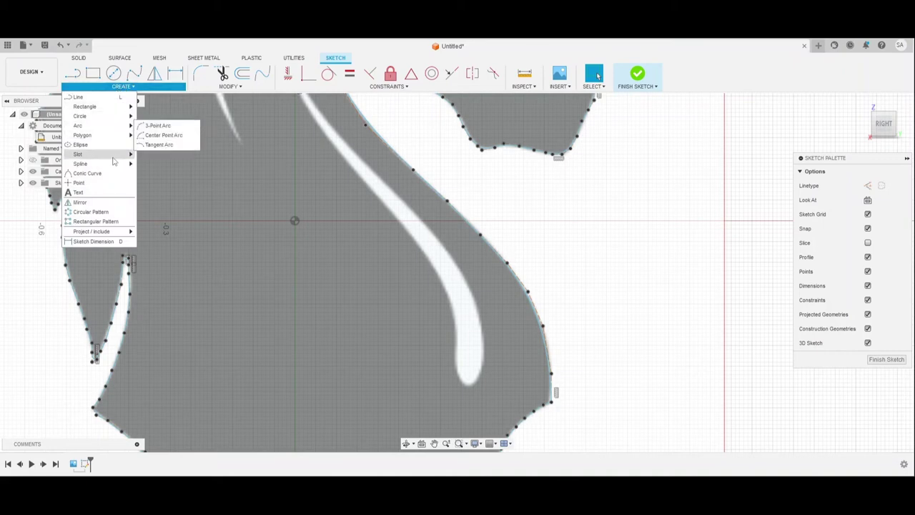
{"action": "mouse_move", "coordinate": [117, 163]}
{"action": "left_click", "coordinate": [163, 173]}
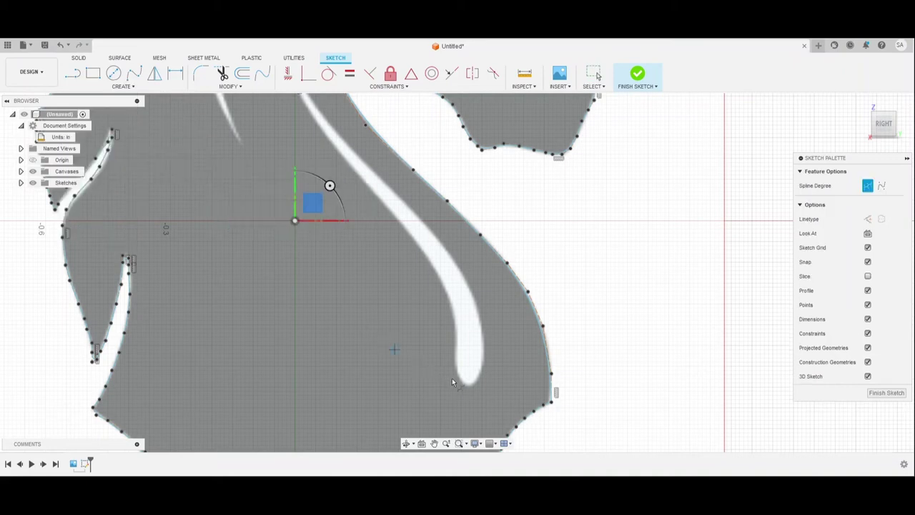
{"action": "left_click", "coordinate": [457, 350]}
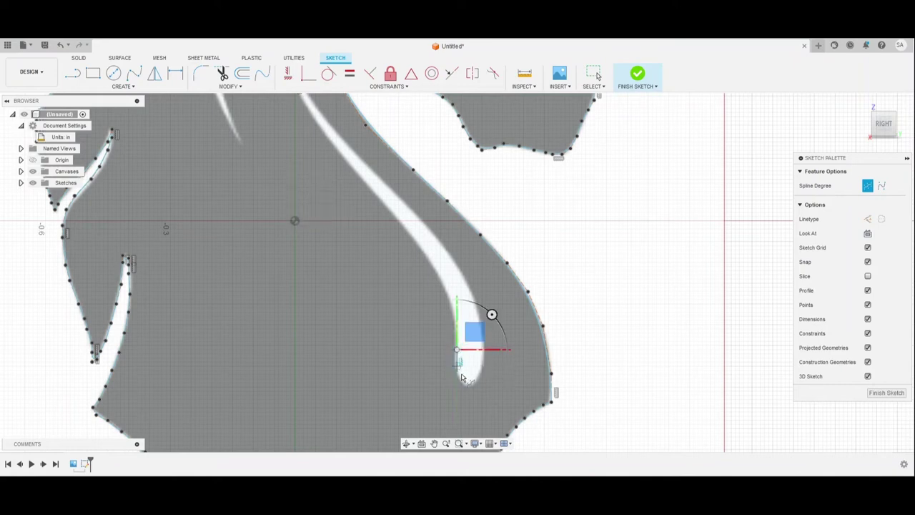
{"action": "left_click", "coordinate": [457, 371]}
{"action": "left_click", "coordinate": [462, 383]}
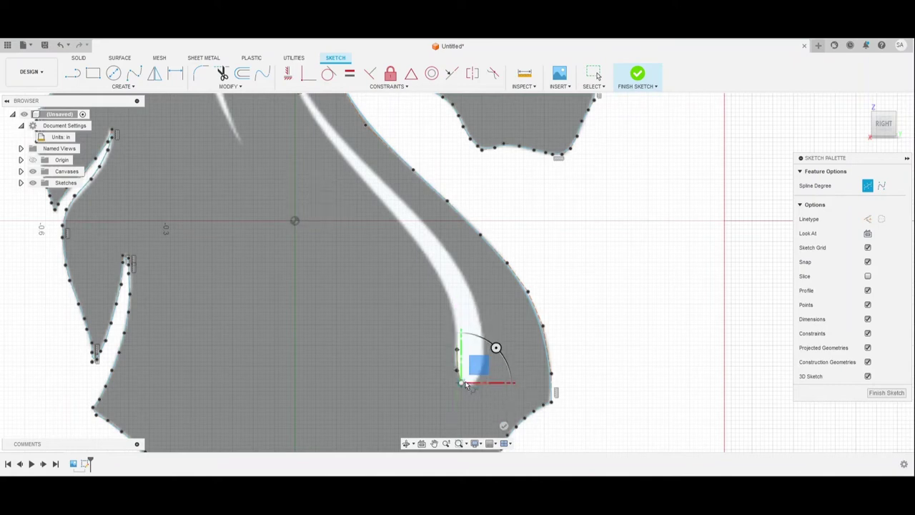
{"action": "scroll", "coordinate": [470, 391], "scroll_direction": "up", "scroll_amount": 2}
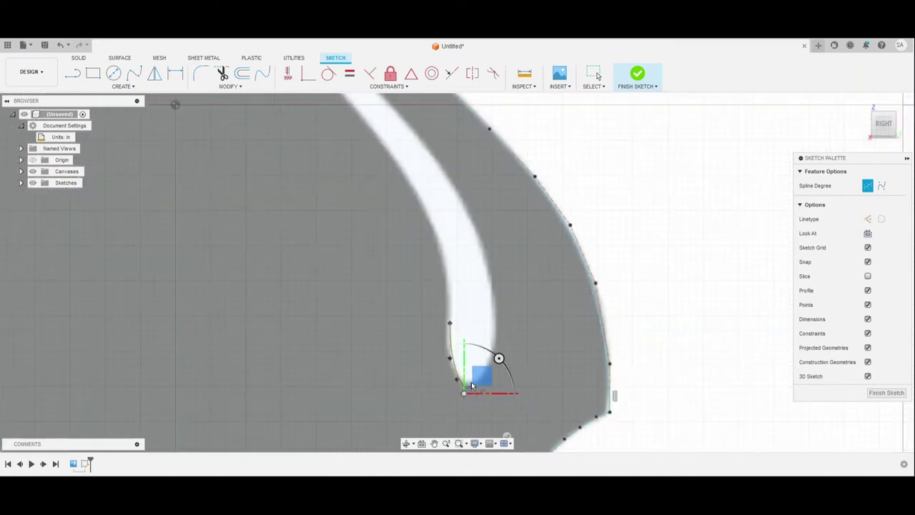
{"action": "left_click", "coordinate": [478, 379]}
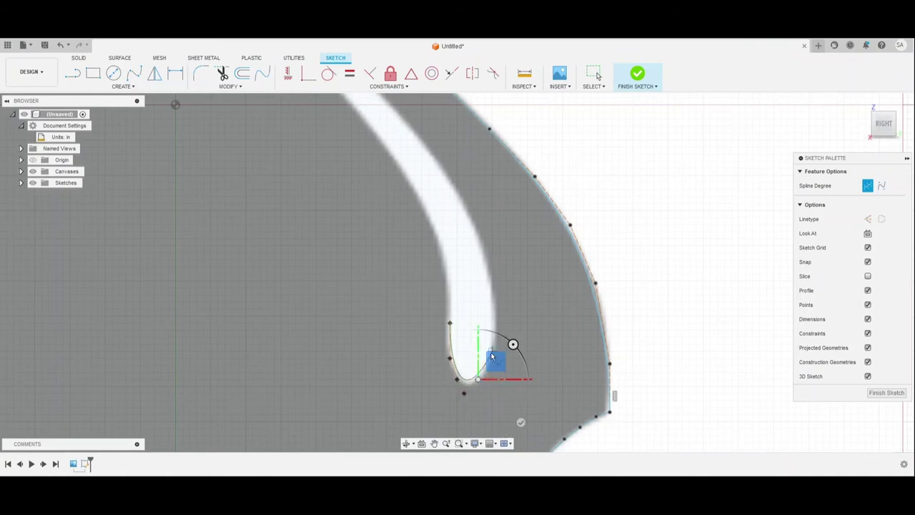
{"action": "left_click", "coordinate": [492, 350]}
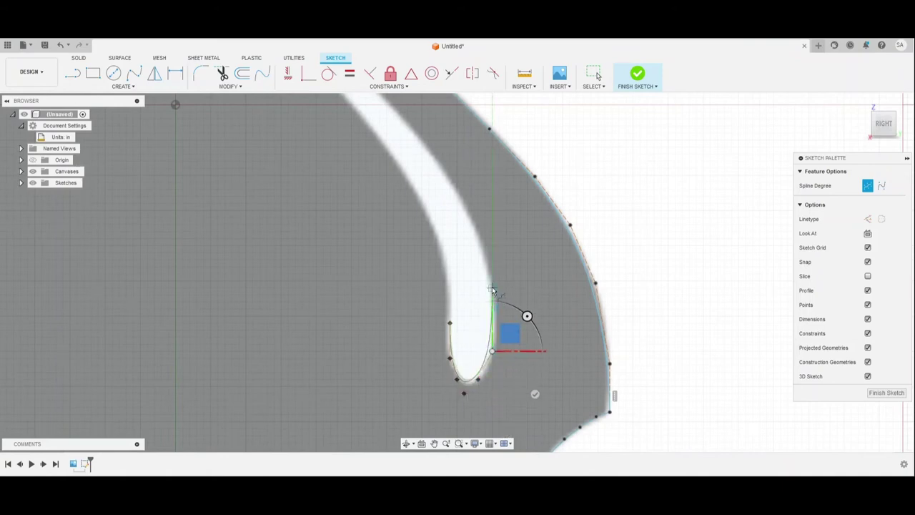
Continue the control point spline up the neck slot's right edge and end it at the slot's pointed upper tip.
{"action": "left_click", "coordinate": [492, 287]}
{"action": "left_click", "coordinate": [470, 209]}
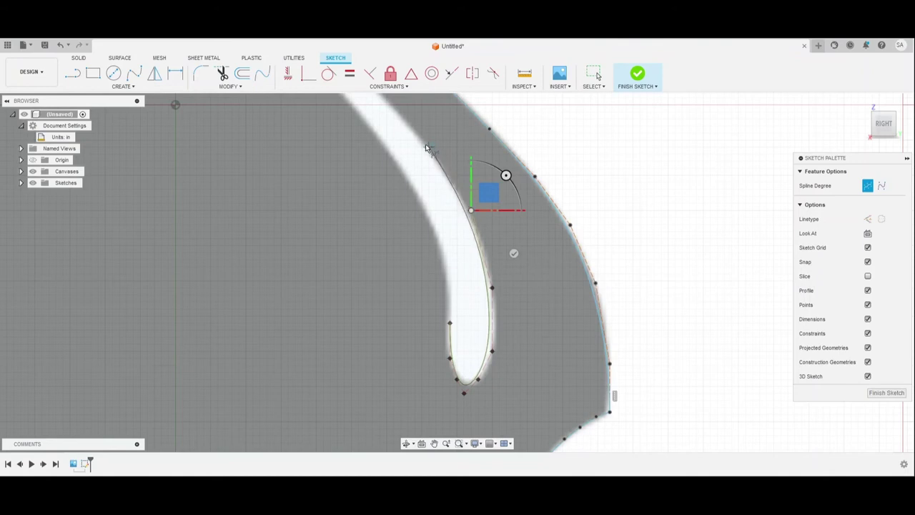
{"action": "mouse_move", "coordinate": [433, 150]}
{"action": "middle_mouse_down"}
{"action": "mouse_move", "coordinate": [586, 381]}
{"action": "mouse_move", "coordinate": [548, 331]}
{"action": "middle_mouse_up"}
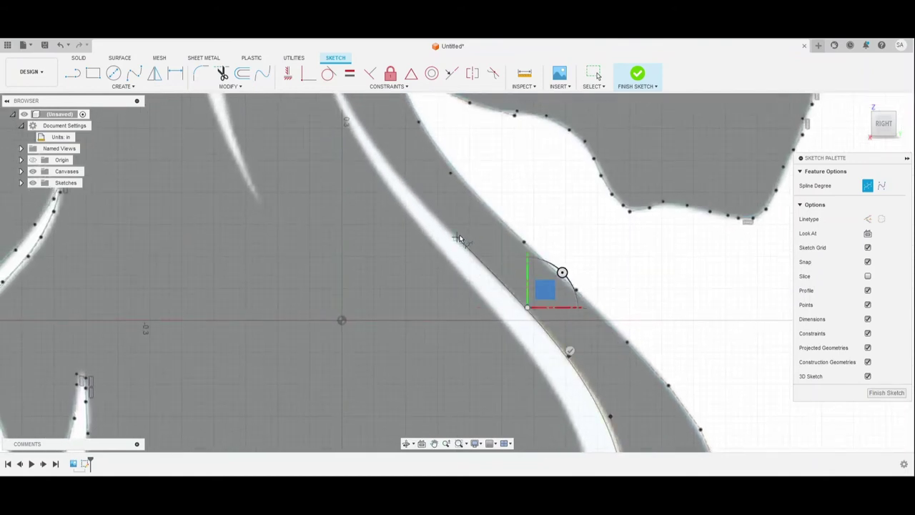
{"action": "middle_click_drag", "start_coordinate": [477, 256], "coordinate": [581, 388]}
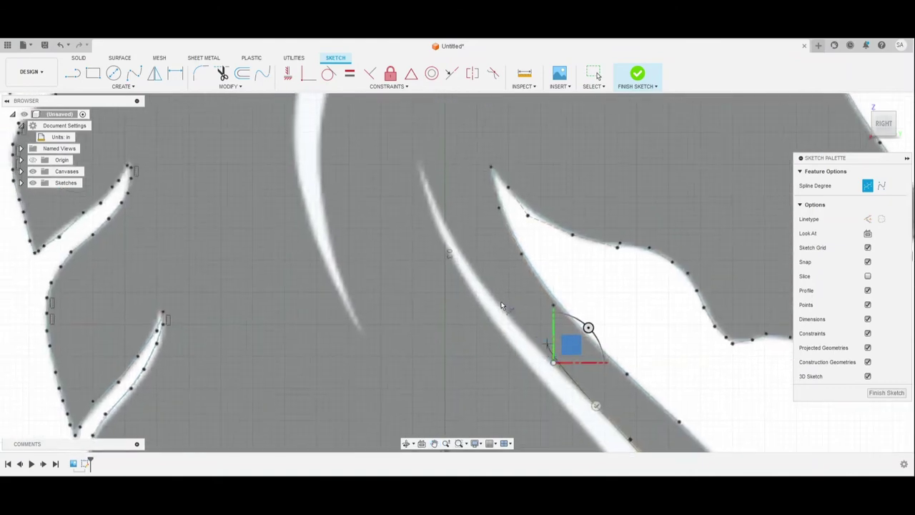
{"action": "left_click", "coordinate": [489, 291]}
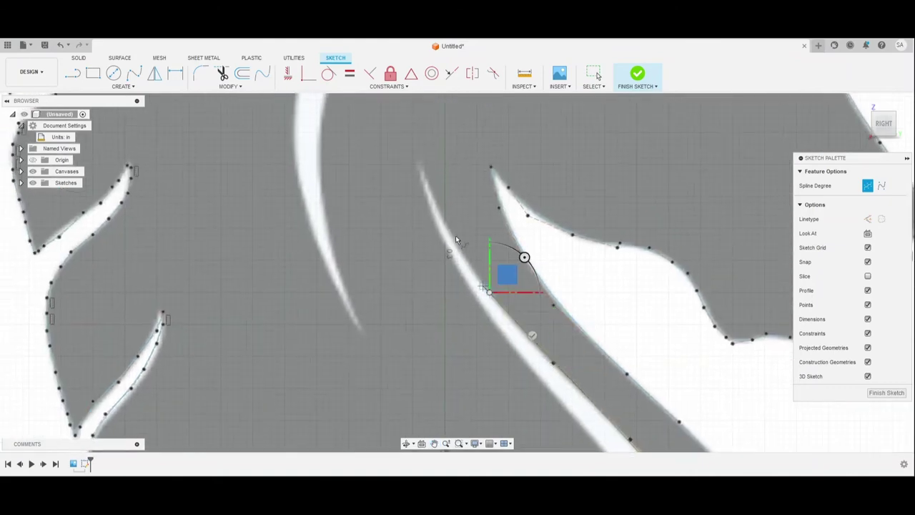
{"action": "left_click", "coordinate": [432, 189]}
{"action": "left_click", "coordinate": [425, 165]}
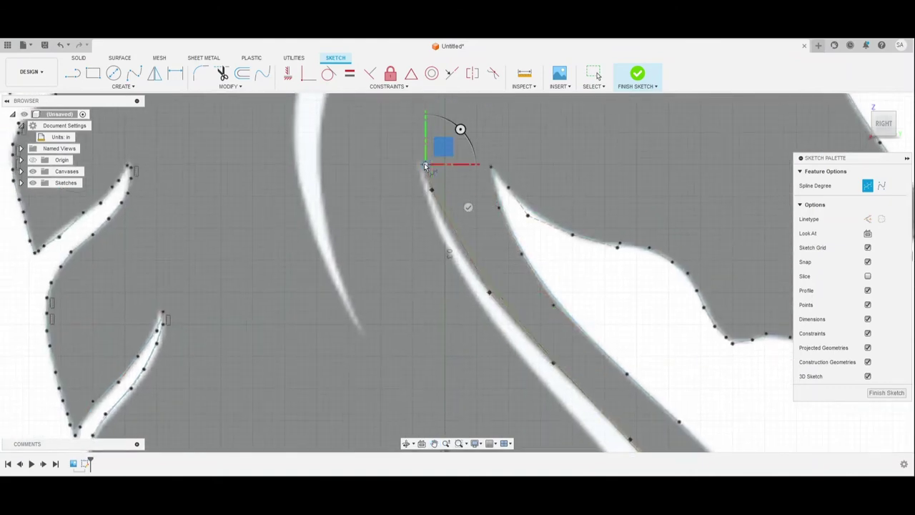
{"action": "key", "text": "Escape"}
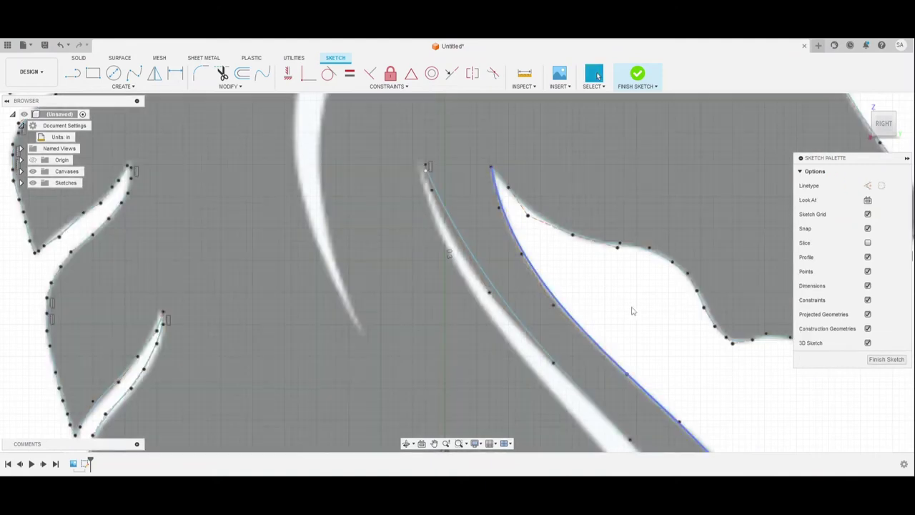
Start a control point spline at the neck slot's pointed upper tip and trace down the upper part of its left edge.
{"action": "right_click", "coordinate": [611, 297]}
{"action": "left_click", "coordinate": [453, 212]}
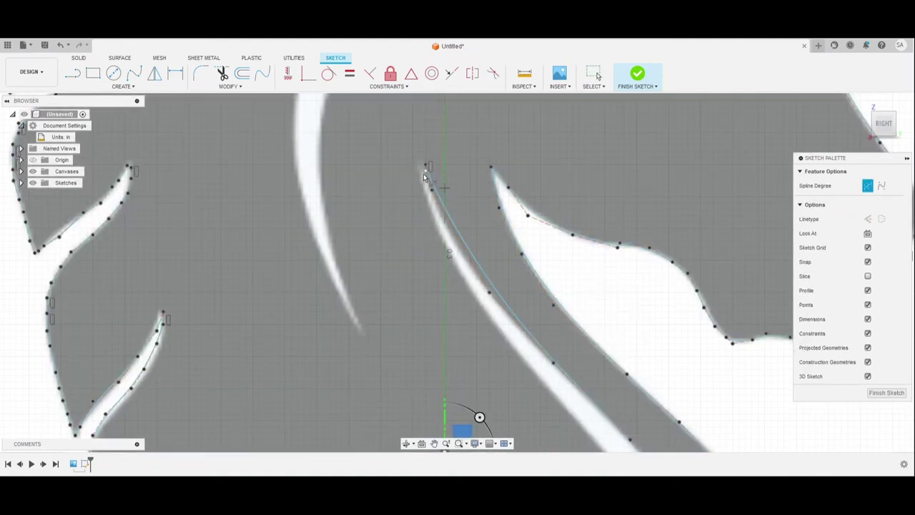
{"action": "left_click", "coordinate": [426, 171]}
{"action": "left_click", "coordinate": [425, 196]}
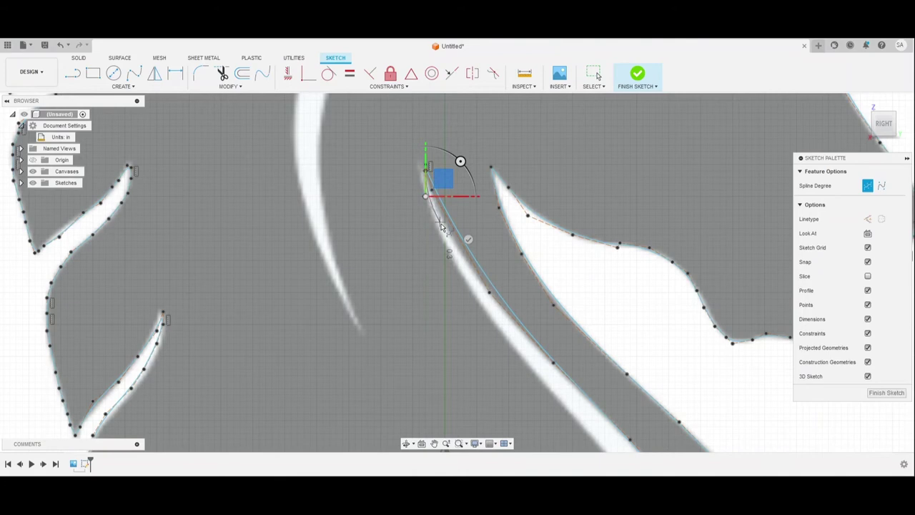
{"action": "left_click", "coordinate": [440, 230]}
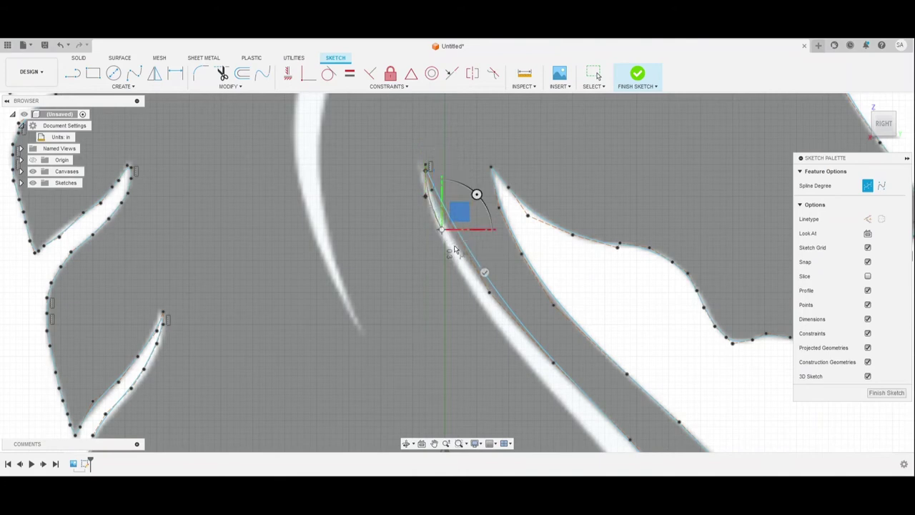
{"action": "left_click", "coordinate": [471, 288]}
{"action": "left_click", "coordinate": [504, 332]}
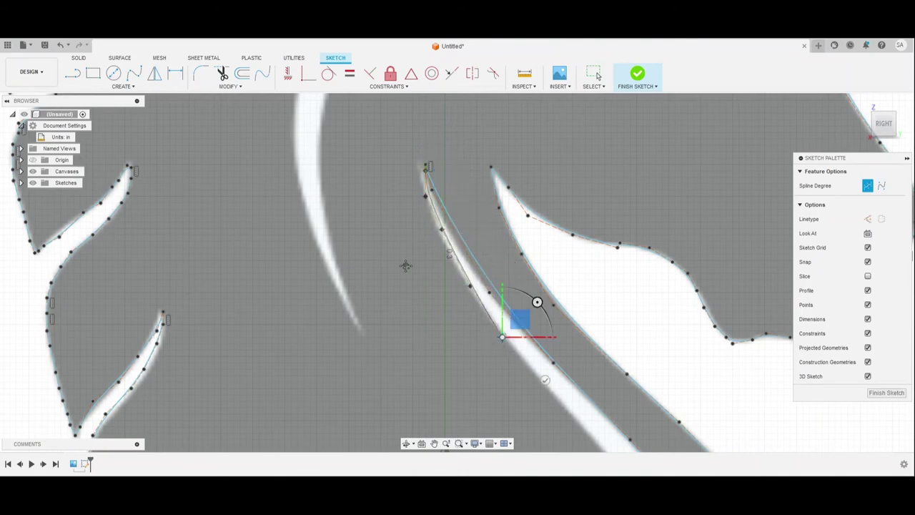
Continue the control point spline along the middle stretch of the neck slot's left edge.
{"action": "middle_click_drag", "start_coordinate": [406, 266], "coordinate": [300, 191]}
{"action": "left_click", "coordinate": [334, 224]}
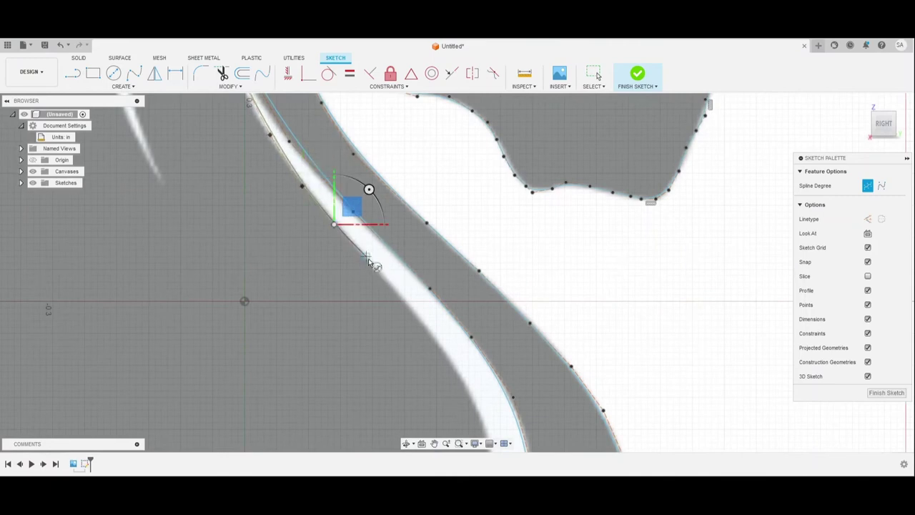
{"action": "left_click", "coordinate": [366, 255]}
{"action": "left_click", "coordinate": [397, 295]}
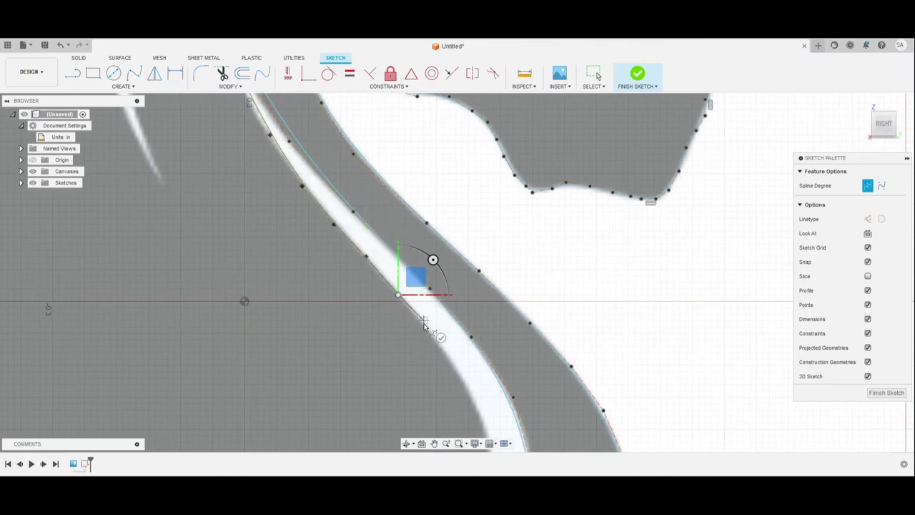
{"action": "left_click", "coordinate": [428, 322]}
Trace the lower part of the neck slot's left edge and end the spline on the first spline's start point, closing the slot.
{"action": "mouse_move", "coordinate": [437, 371]}
{"action": "middle_mouse_down"}
{"action": "mouse_move", "coordinate": [279, 224]}
{"action": "mouse_move", "coordinate": [265, 193]}
{"action": "middle_mouse_up"}
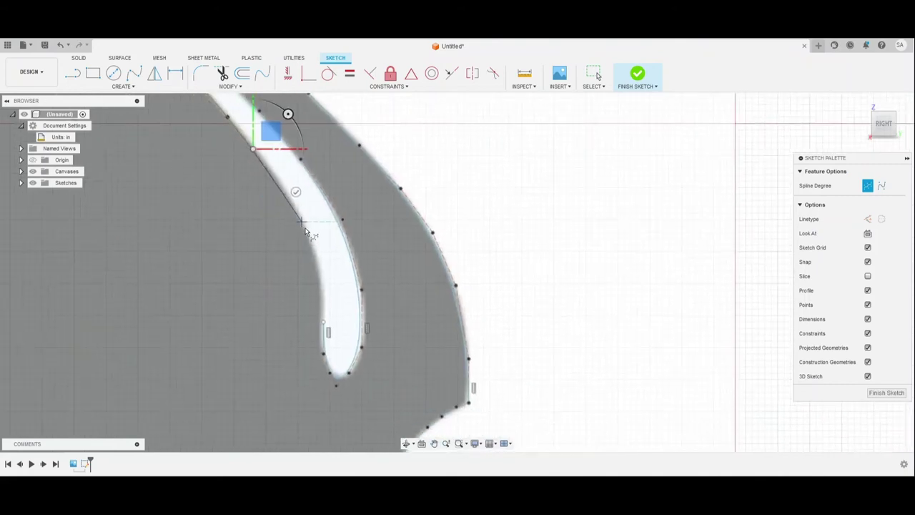
{"action": "left_click", "coordinate": [304, 226]}
{"action": "left_click", "coordinate": [317, 263]}
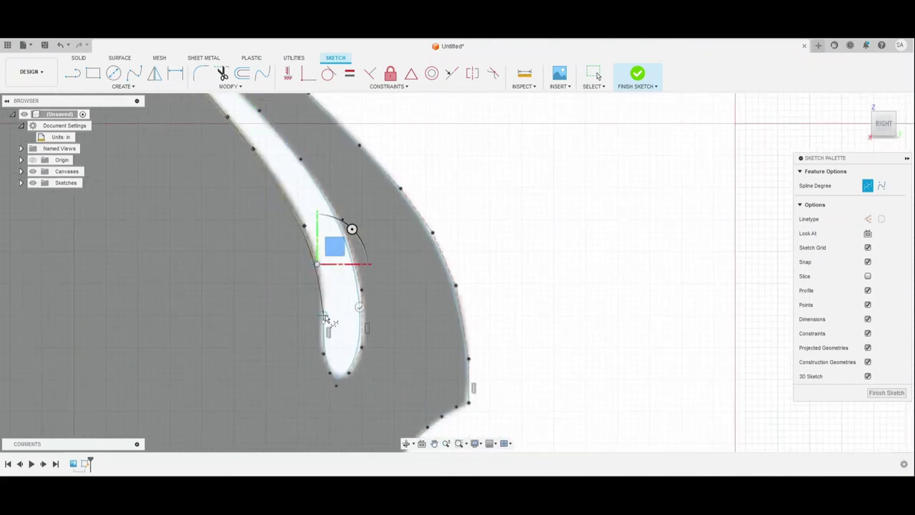
{"action": "left_click", "coordinate": [324, 322]}
{"action": "middle_click_drag", "start_coordinate": [470, 213], "coordinate": [530, 313]}
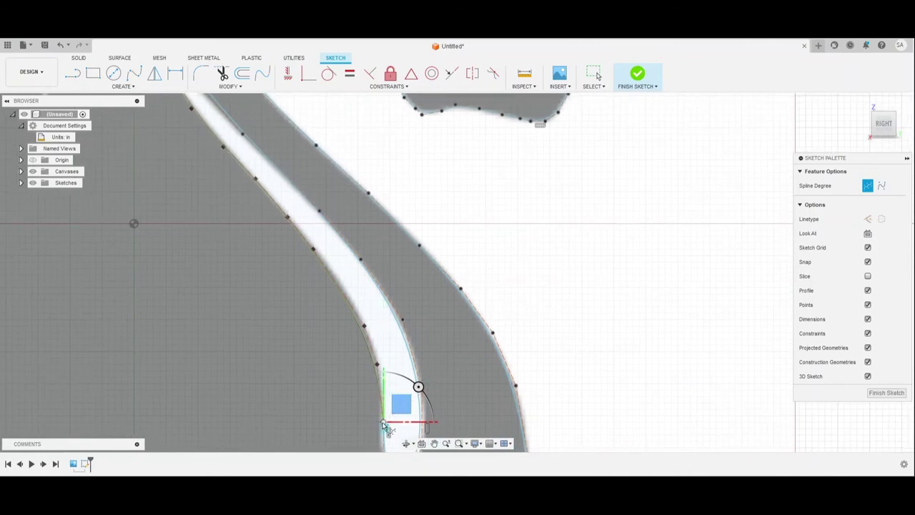
{"action": "left_click", "coordinate": [386, 427]}
Trace the horse eye's upper edge with a control point spline, starting at its pointed left corner.
{"action": "scroll", "coordinate": [525, 228], "scroll_direction": "down", "scroll_amount": 5}
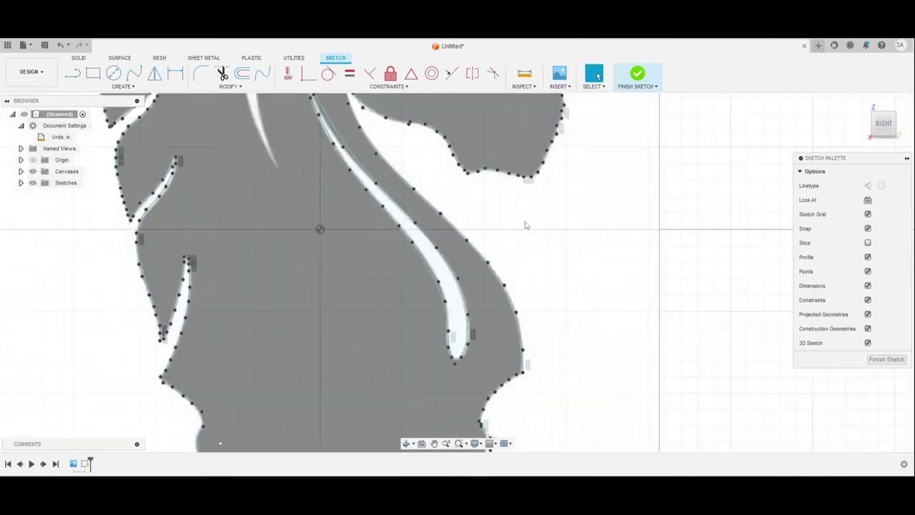
{"action": "scroll", "coordinate": [529, 308], "scroll_direction": "down", "scroll_amount": 5}
{"action": "scroll", "coordinate": [486, 222], "scroll_direction": "up", "scroll_amount": 6}
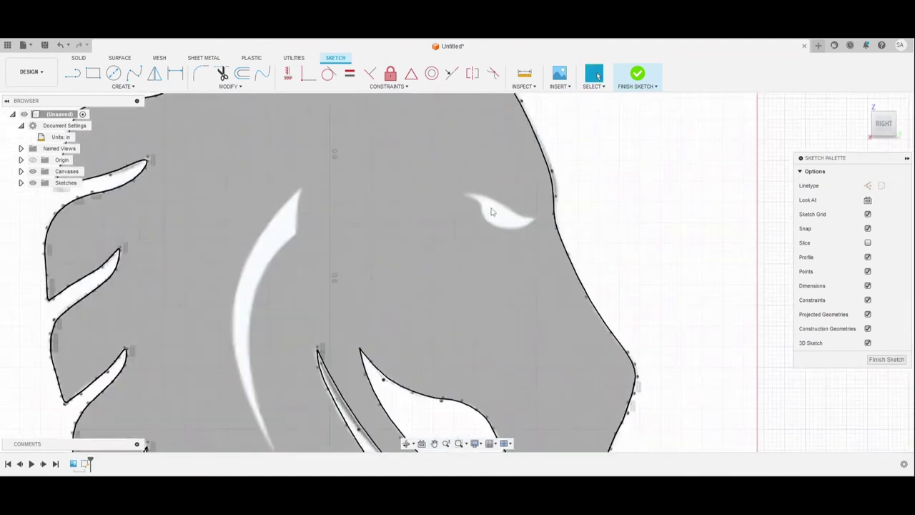
{"action": "scroll", "coordinate": [492, 212], "scroll_direction": "up", "scroll_amount": 4}
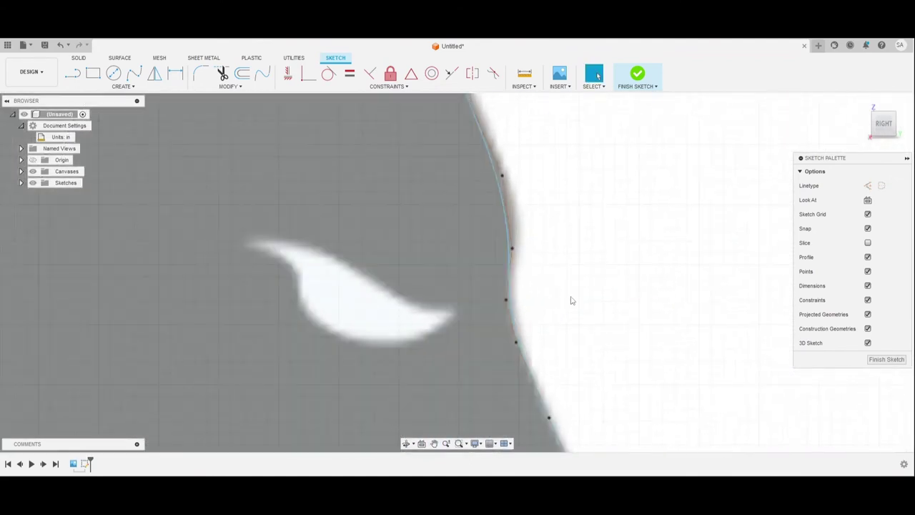
{"action": "right_click", "coordinate": [571, 301]}
{"action": "left_click", "coordinate": [572, 266]}
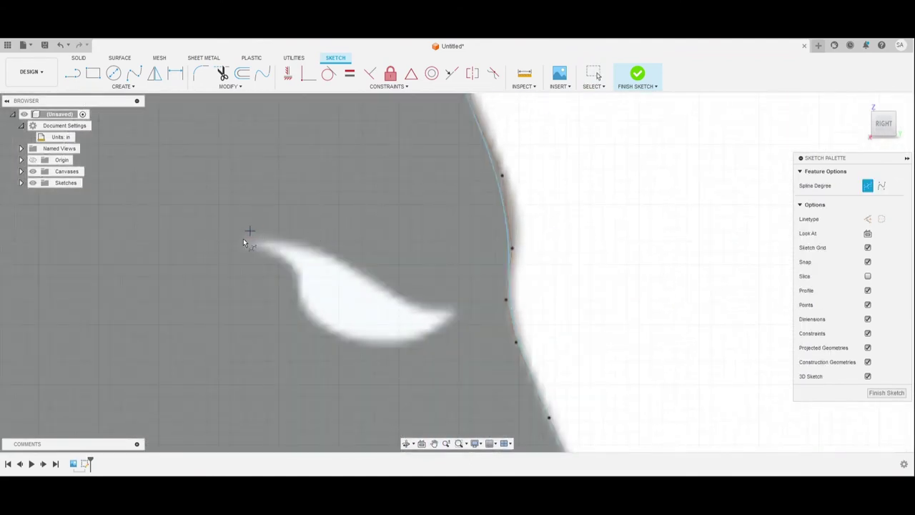
{"action": "left_click", "coordinate": [244, 246]}
{"action": "left_click", "coordinate": [278, 240]}
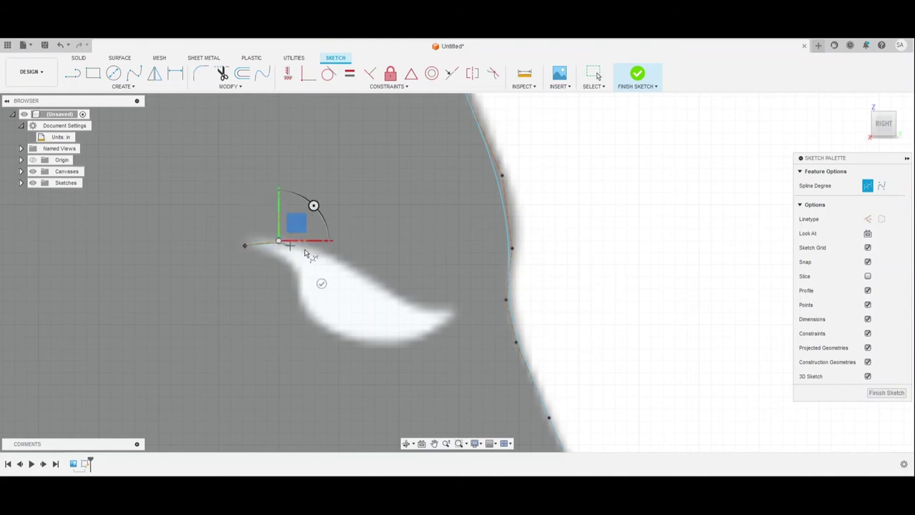
{"action": "left_click", "coordinate": [310, 246]}
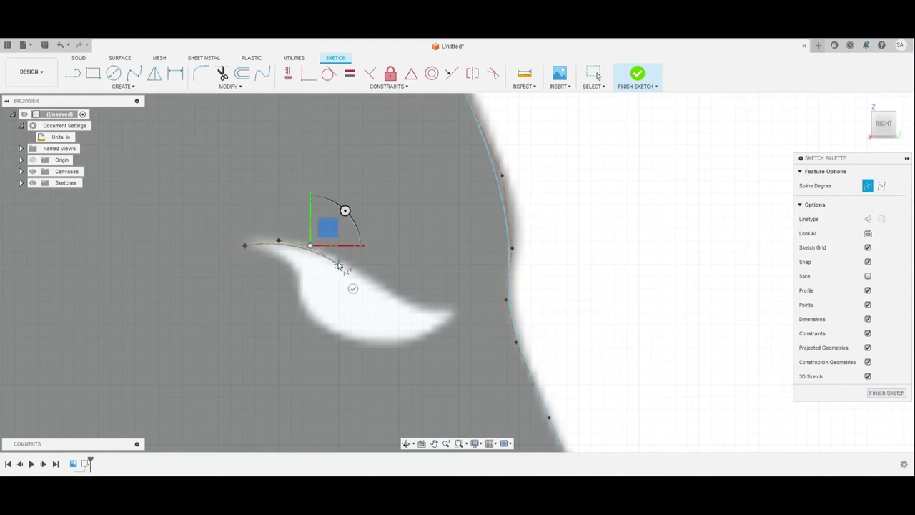
{"action": "left_click", "coordinate": [339, 265]}
{"action": "left_click", "coordinate": [362, 276]}
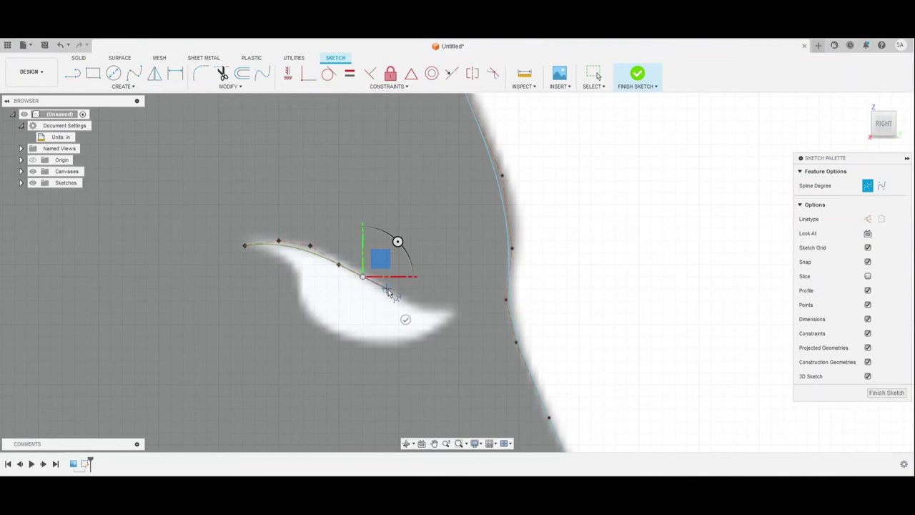
{"action": "left_click", "coordinate": [386, 288]}
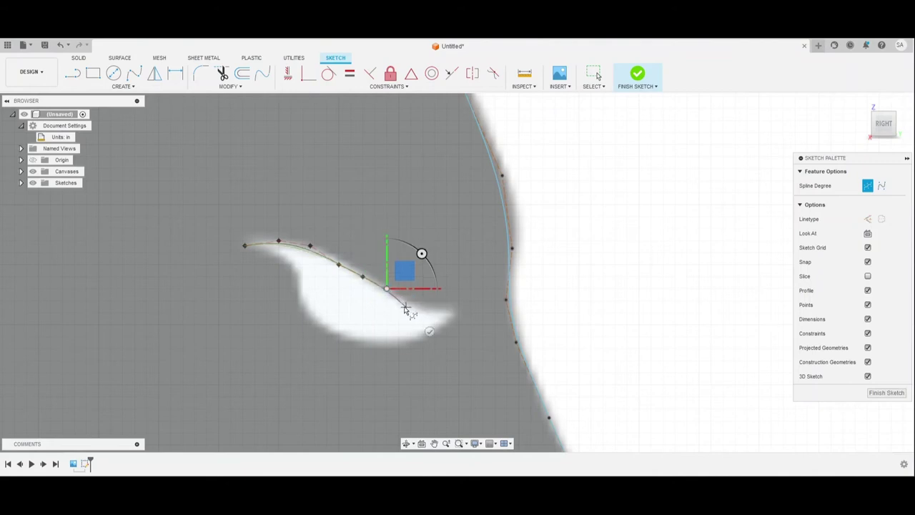
{"action": "left_click", "coordinate": [404, 306]}
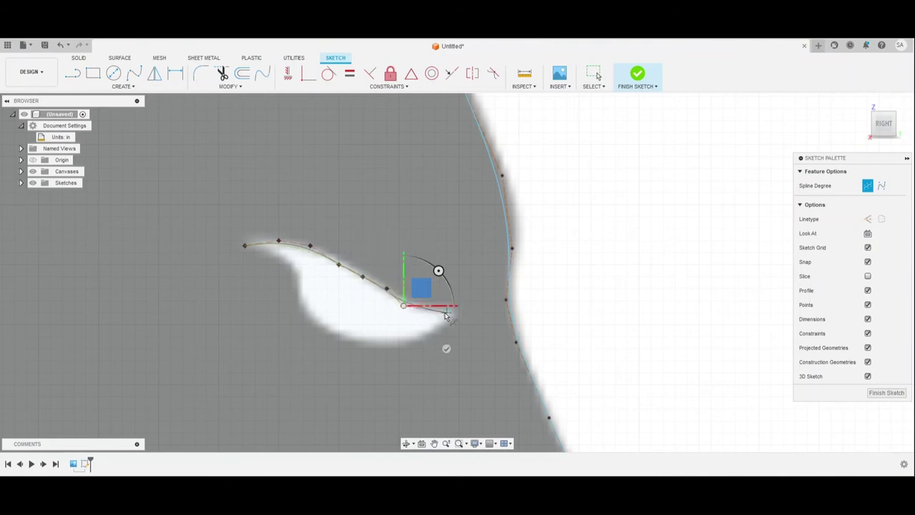
End the spline just below the eye's right corner and move its control points there to sharpen the corner.
{"action": "left_click", "coordinate": [448, 314]}
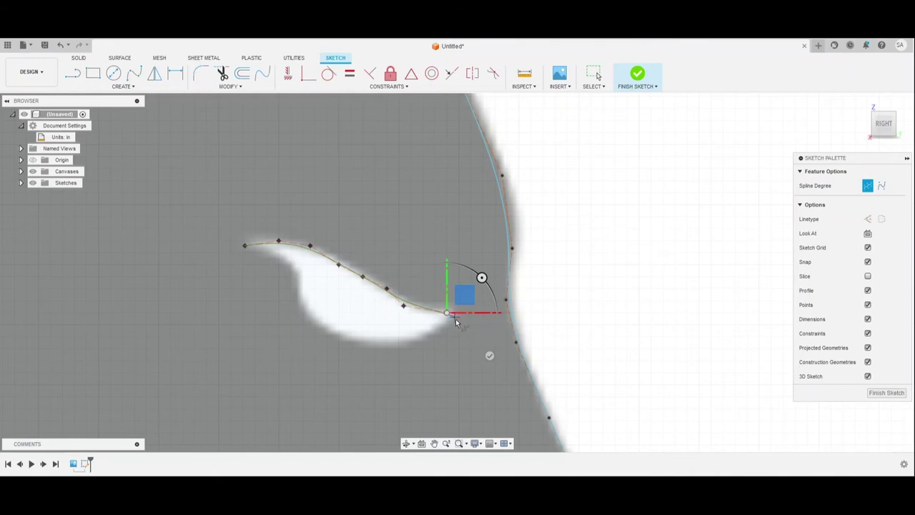
{"action": "left_click", "coordinate": [456, 319]}
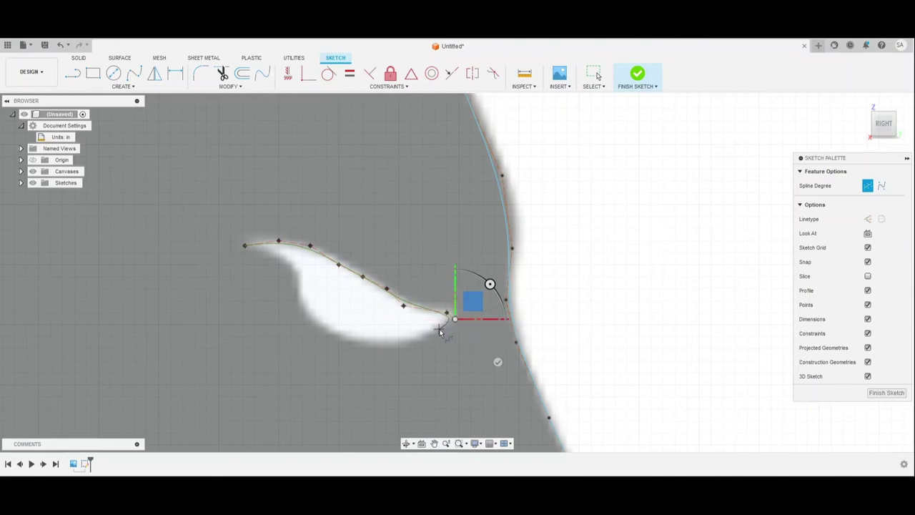
{"action": "left_click", "coordinate": [439, 329]}
{"action": "key", "text": "Escape"}
{"action": "scroll", "coordinate": [452, 320], "scroll_direction": "up", "scroll_amount": 3}
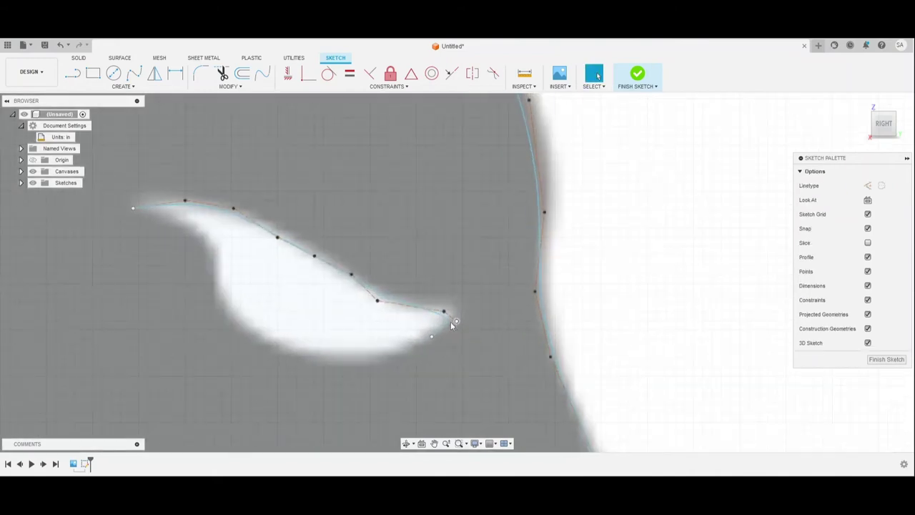
{"action": "mouse_move", "coordinate": [456, 318]}
{"action": "left_mouse_down"}
{"action": "mouse_move", "coordinate": [469, 315]}
{"action": "mouse_move", "coordinate": [453, 304]}
{"action": "mouse_move", "coordinate": [437, 315]}
{"action": "left_mouse_up"}
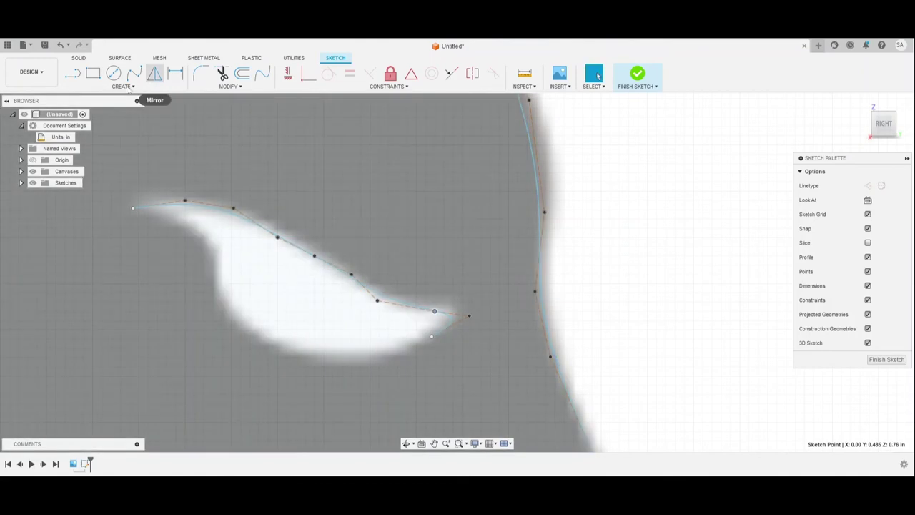
Start a fit point spline at the eye's left corner and trace its lower edge down past the concave bend.
{"action": "left_click", "coordinate": [110, 86]}
{"action": "left_click", "coordinate": [134, 73]}
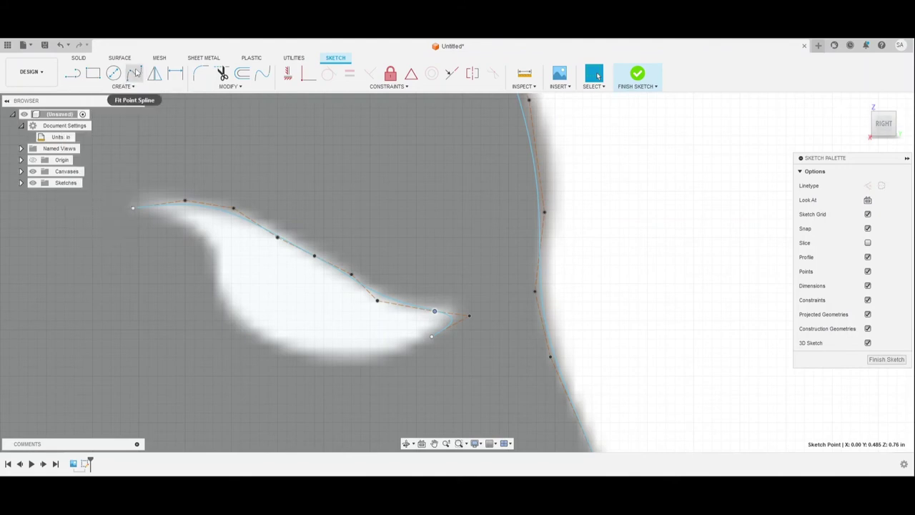
{"action": "left_click", "coordinate": [133, 208]}
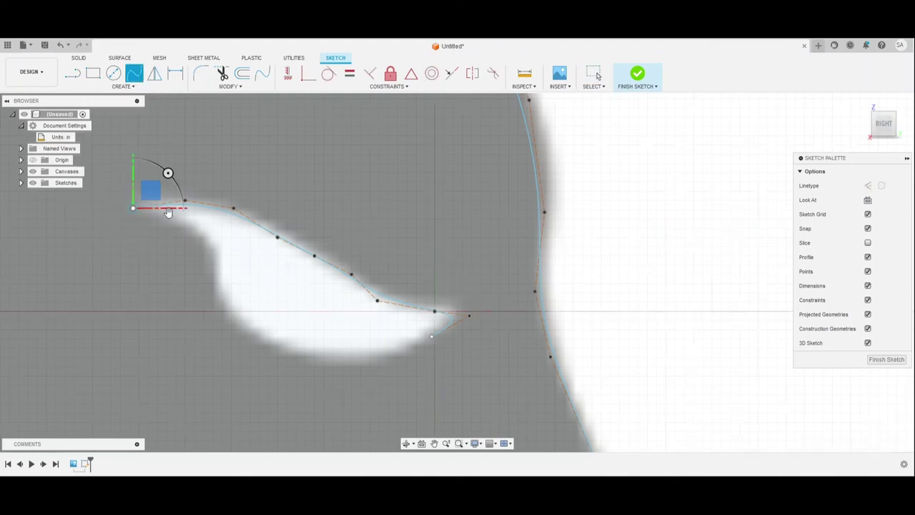
{"action": "left_click", "coordinate": [172, 208]}
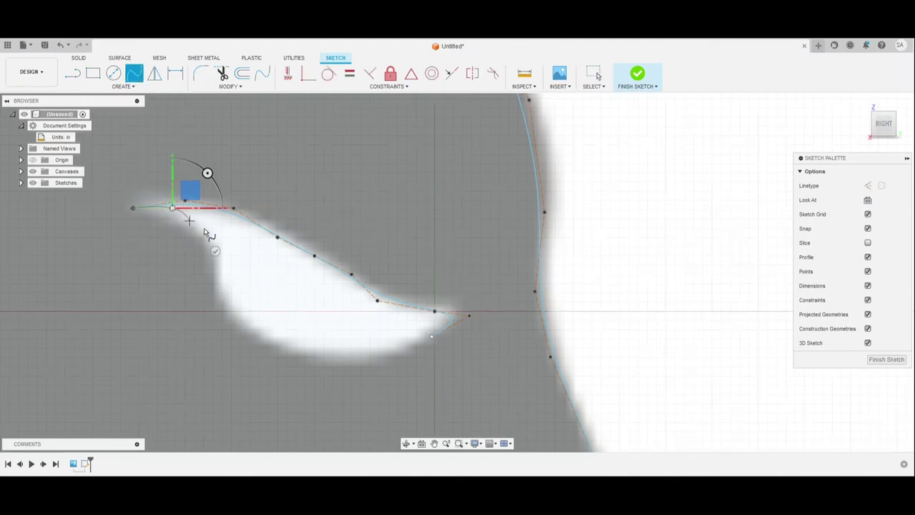
{"action": "left_click", "coordinate": [203, 228]}
{"action": "left_click", "coordinate": [212, 247]}
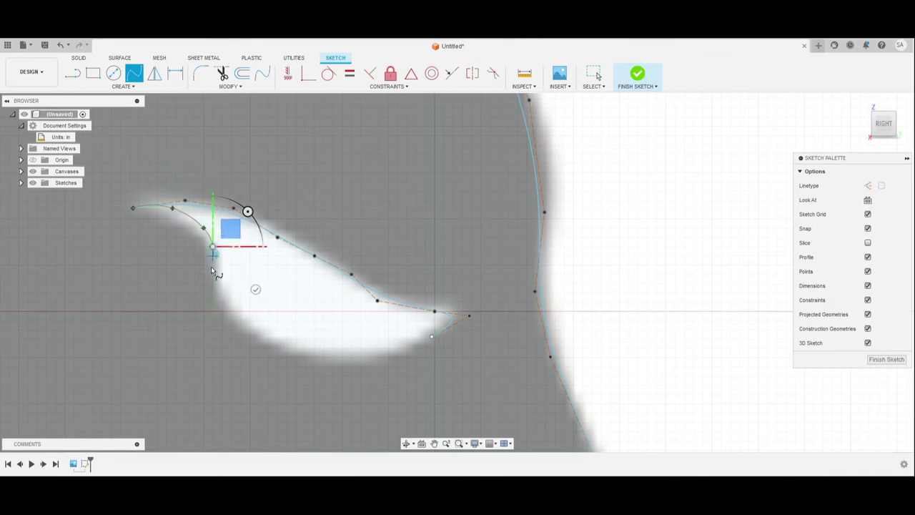
{"action": "left_click", "coordinate": [212, 265]}
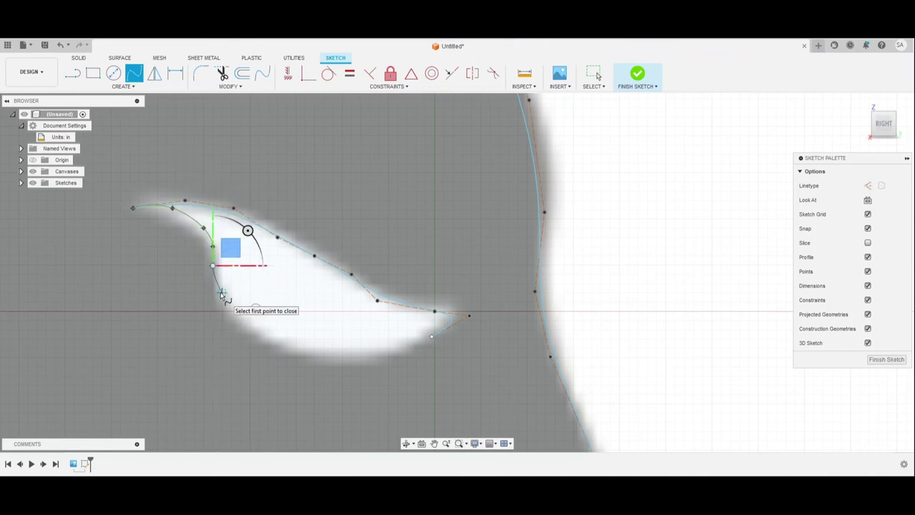
Continue the fit point spline around the eye's rounded underside and end it on the upper spline's endpoint, closing the eye.
{"action": "left_click", "coordinate": [216, 294]}
{"action": "left_click", "coordinate": [231, 311]}
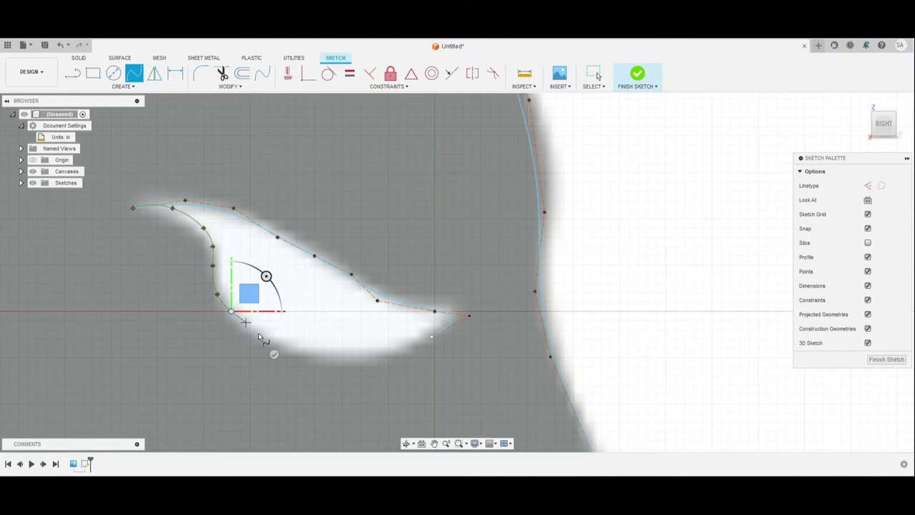
{"action": "left_click", "coordinate": [260, 334]}
{"action": "left_click", "coordinate": [294, 346]}
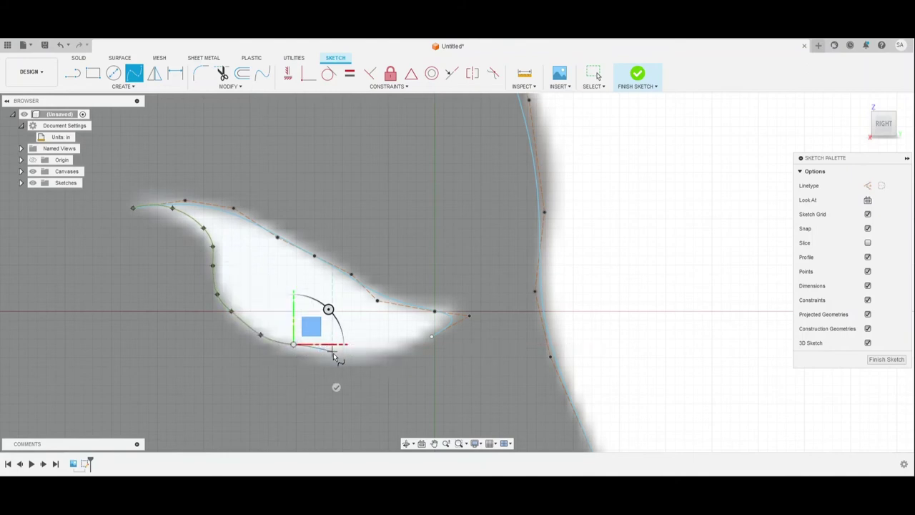
{"action": "left_click", "coordinate": [332, 352]}
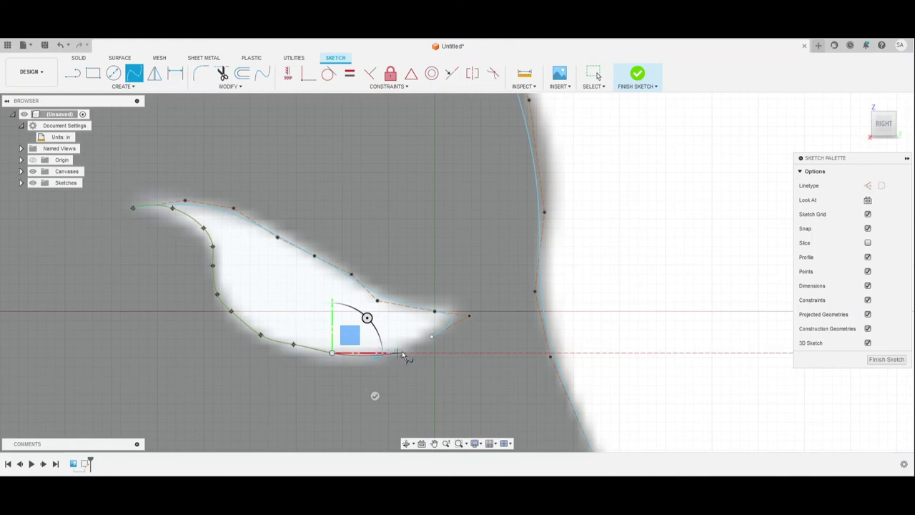
{"action": "left_click", "coordinate": [397, 353]}
{"action": "left_click", "coordinate": [433, 339]}
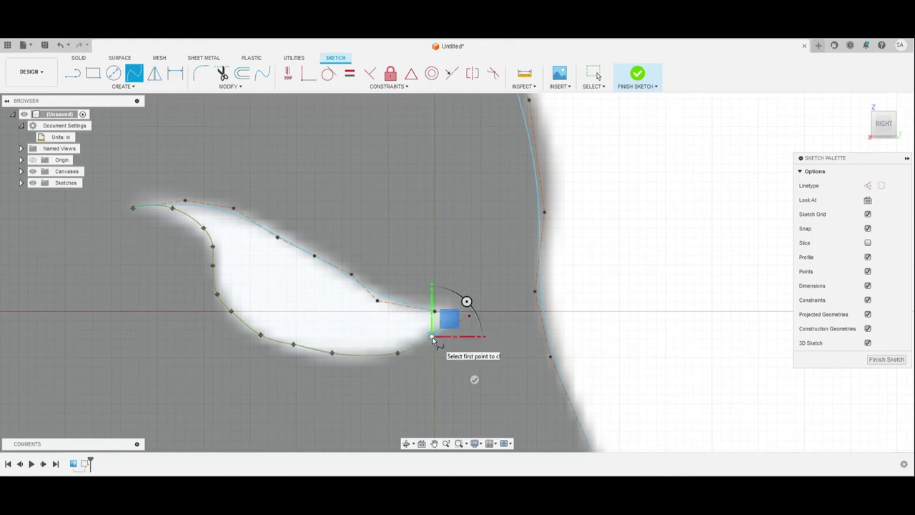
{"action": "key", "text": "Escape"}
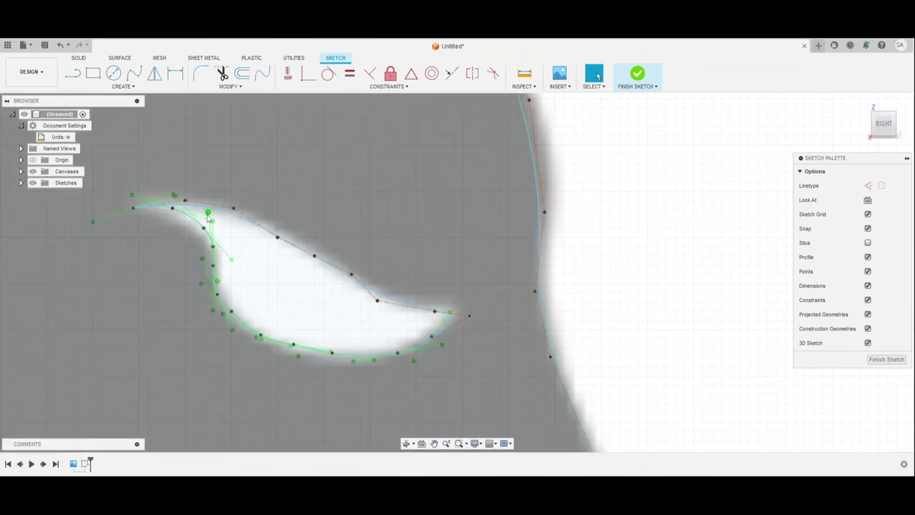
Activate the tangent handle at the concave bend of the eye's fit point spline.
{"action": "left_click", "coordinate": [208, 214]}
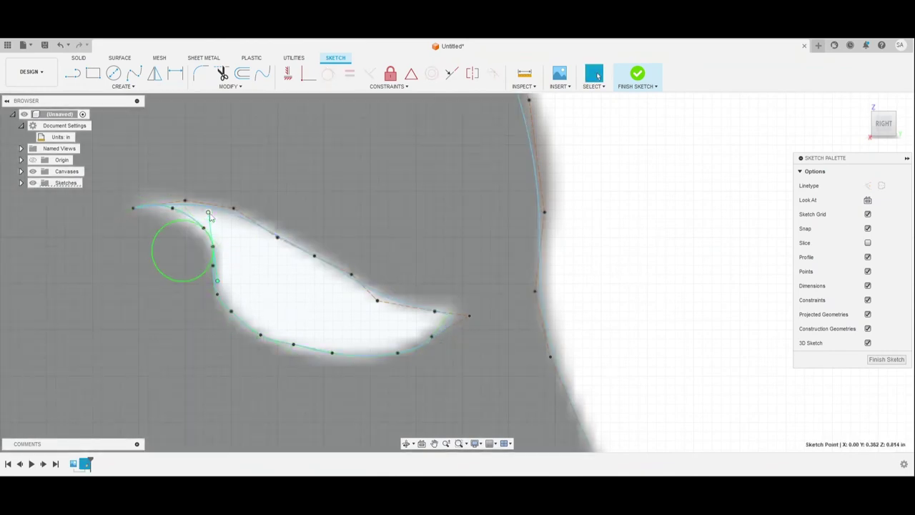
{"action": "scroll", "coordinate": [619, 256], "scroll_direction": "down", "scroll_amount": 5}
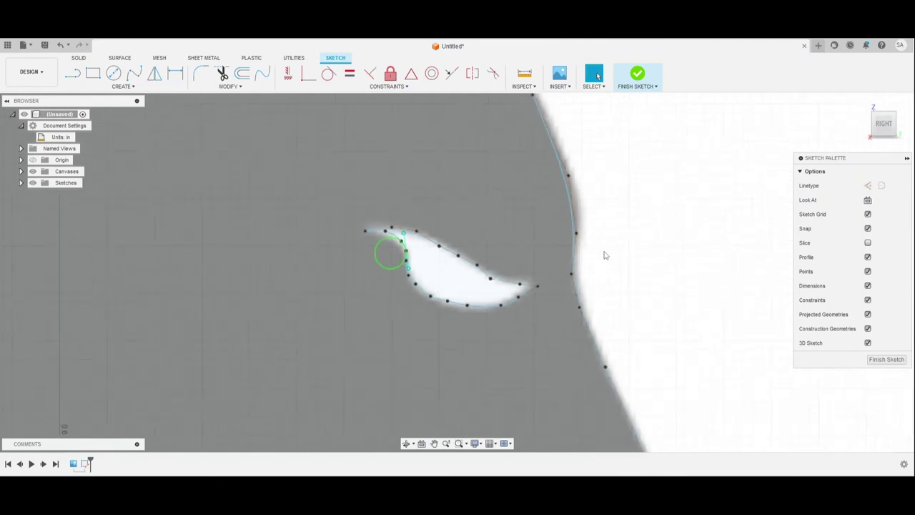
{"action": "scroll", "coordinate": [625, 249], "scroll_direction": "down", "scroll_amount": 8}
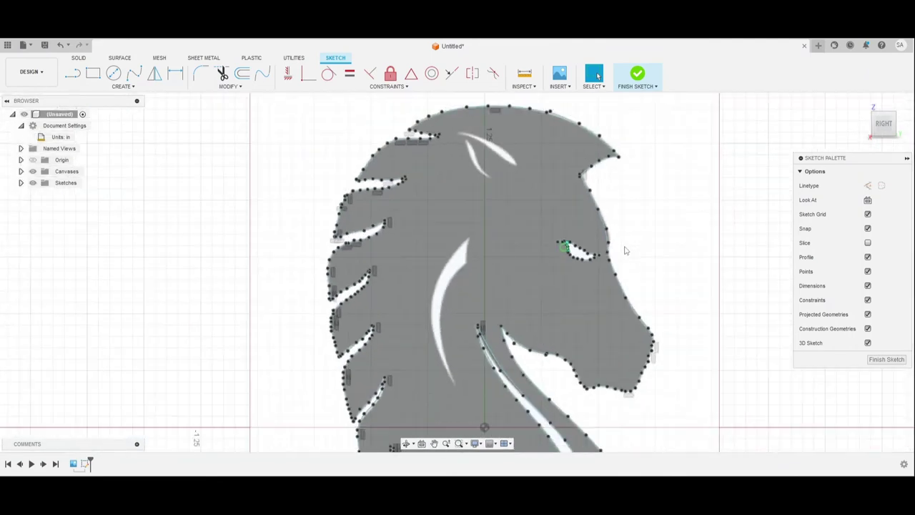
Finish the sketch of the knight's outline and cut-outs and return to the home view.
{"action": "middle_click_drag", "start_coordinate": [625, 246], "coordinate": [617, 229]}
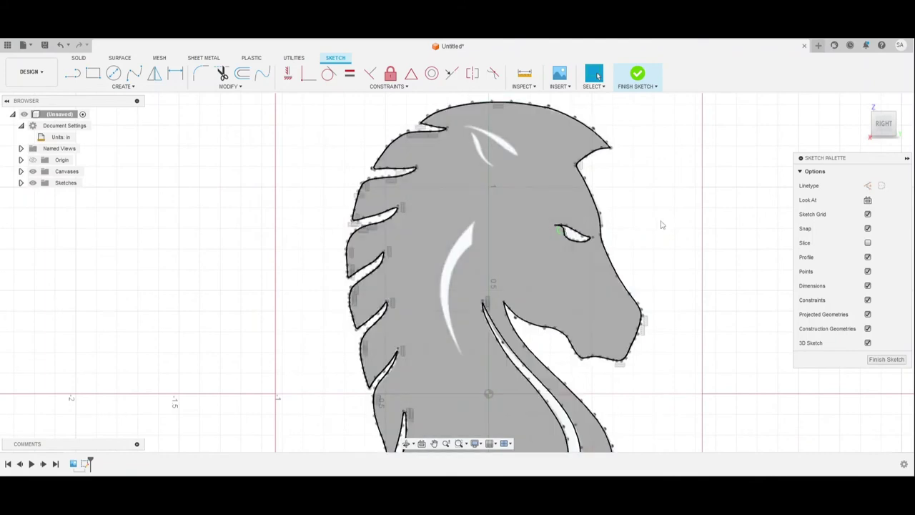
{"action": "scroll", "coordinate": [350, 351], "scroll_direction": "up", "scroll_amount": 6}
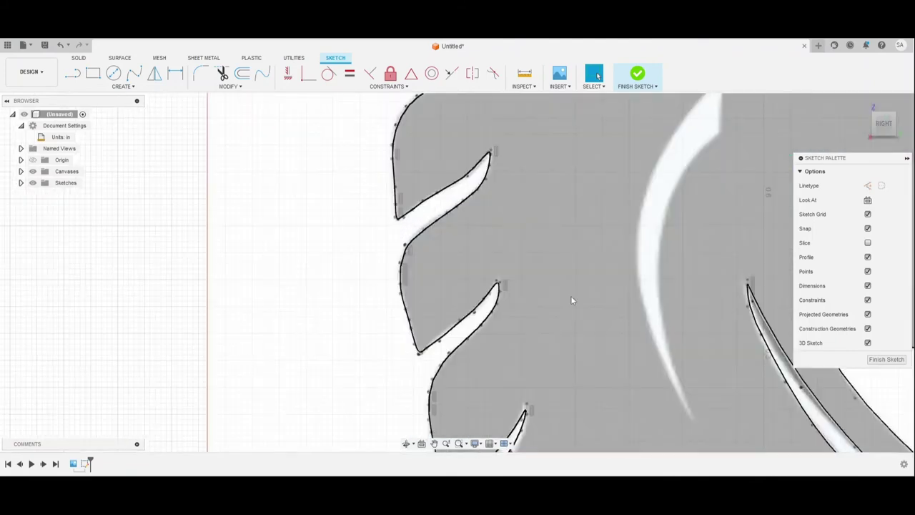
{"action": "mouse_move", "coordinate": [572, 301]}
{"action": "middle_mouse_down"}
{"action": "mouse_move", "coordinate": [221, 279]}
{"action": "mouse_move", "coordinate": [231, 324]}
{"action": "middle_mouse_up"}
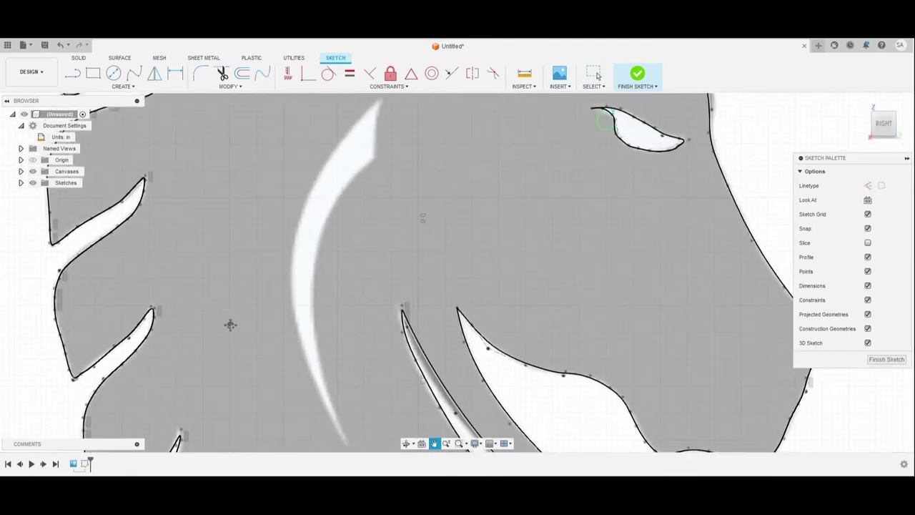
{"action": "left_click", "coordinate": [598, 75]}
{"action": "key", "text": "F6"}
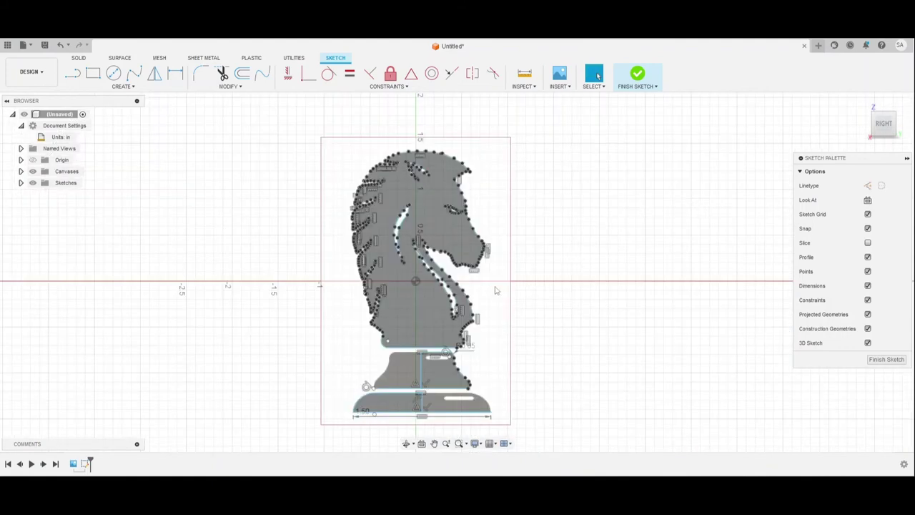
{"action": "left_click", "coordinate": [638, 74]}
{"action": "left_click", "coordinate": [868, 105]}
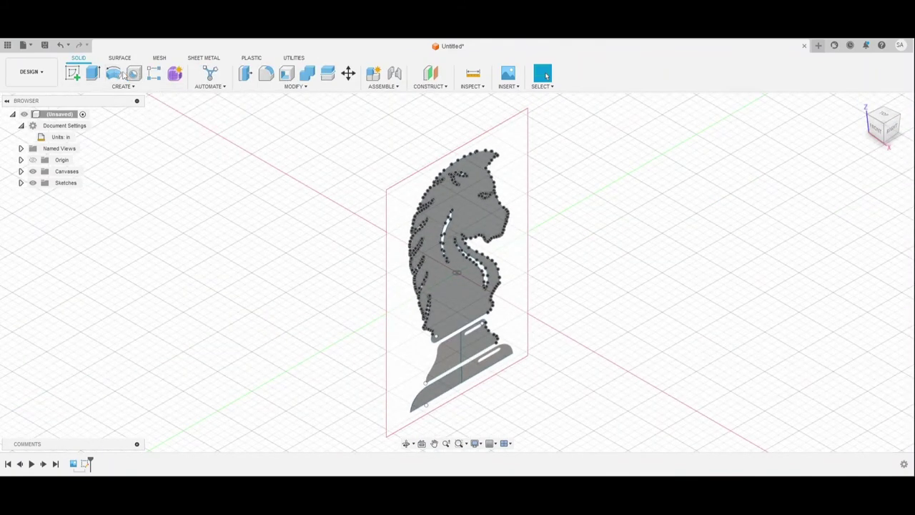
Try to revolve the base and upper tier half-profiles together about the Z axis, and clear the profile selection.
{"action": "left_click", "coordinate": [115, 74]}
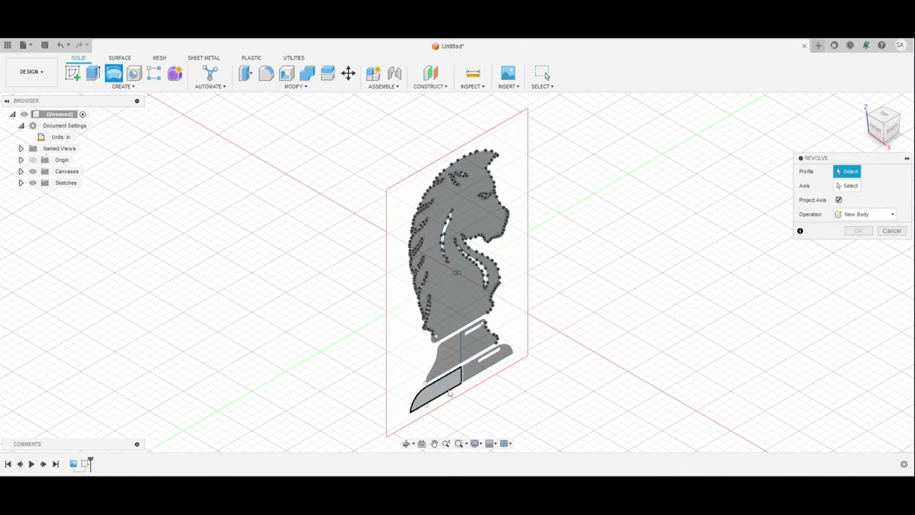
{"action": "left_click", "coordinate": [451, 394]}
{"action": "left_click", "coordinate": [849, 185]}
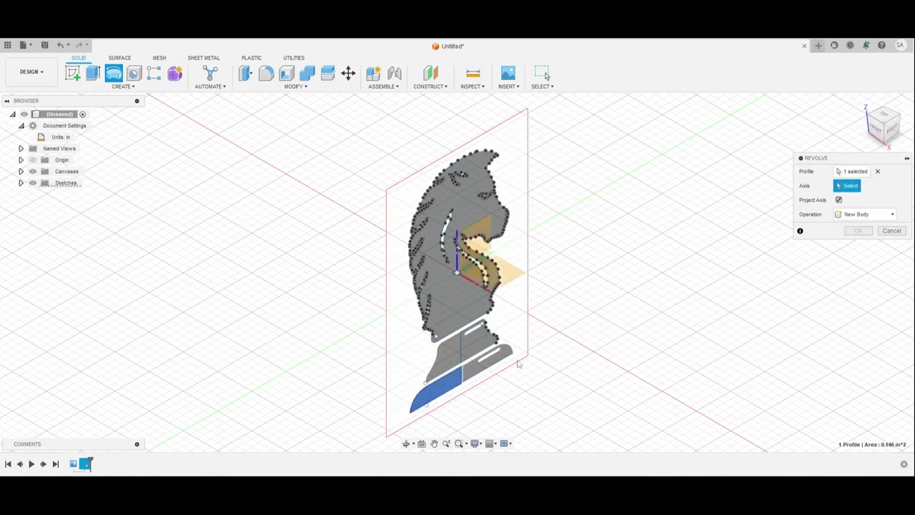
{"action": "left_click", "coordinate": [864, 171]}
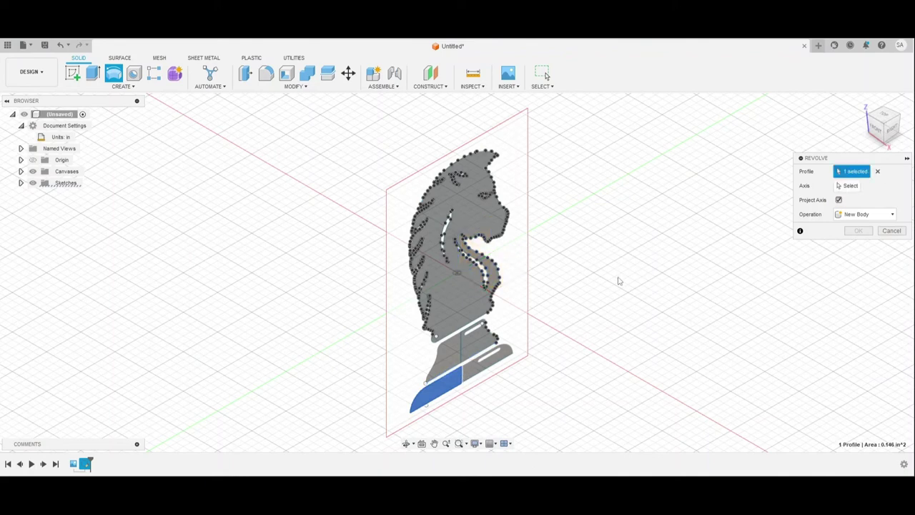
{"action": "left_click", "coordinate": [486, 344]}
{"action": "left_click", "coordinate": [850, 185]}
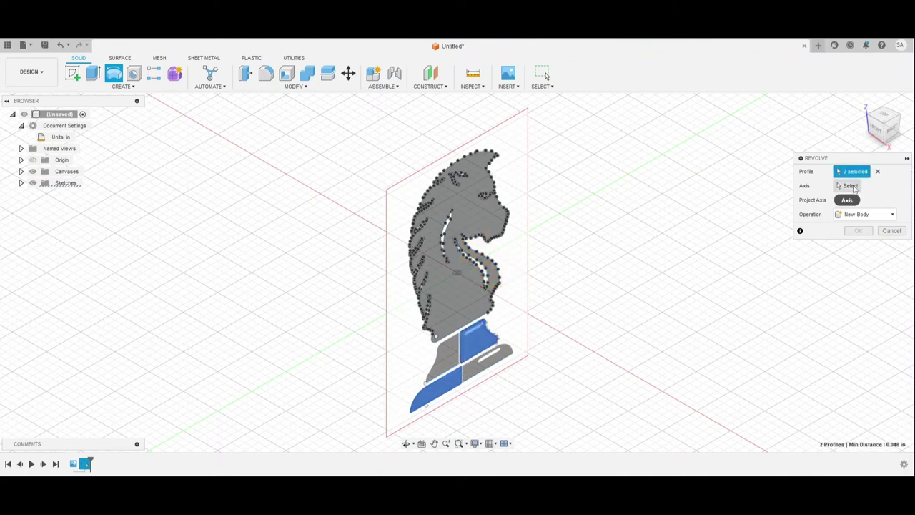
{"action": "left_click", "coordinate": [458, 261]}
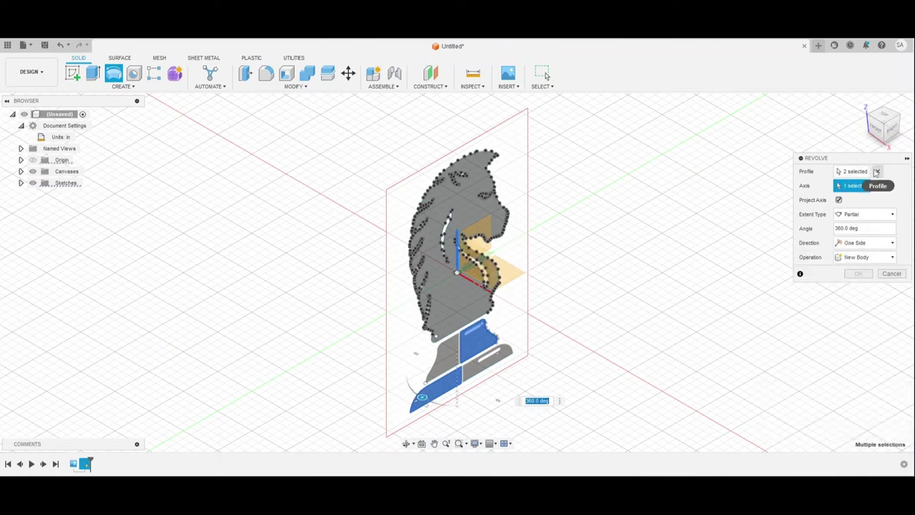
{"action": "left_click", "coordinate": [878, 171]}
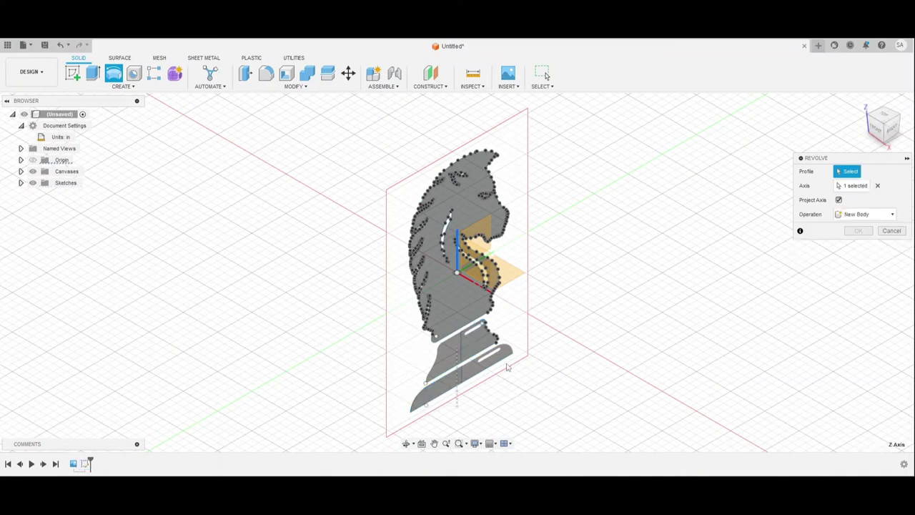
Revolve the mane-side half-profile of the base 360 degrees about its own vertical centre line as a new body.
{"action": "left_click", "coordinate": [453, 387]}
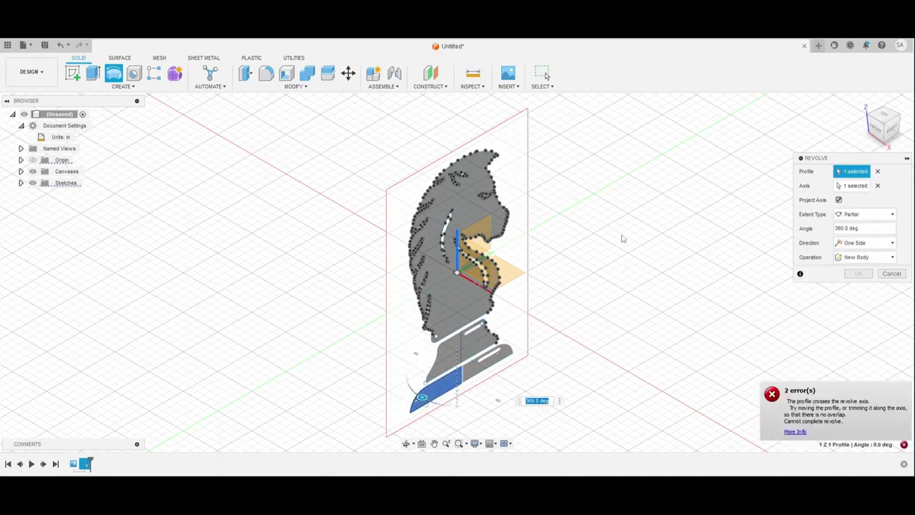
{"action": "left_click", "coordinate": [878, 185]}
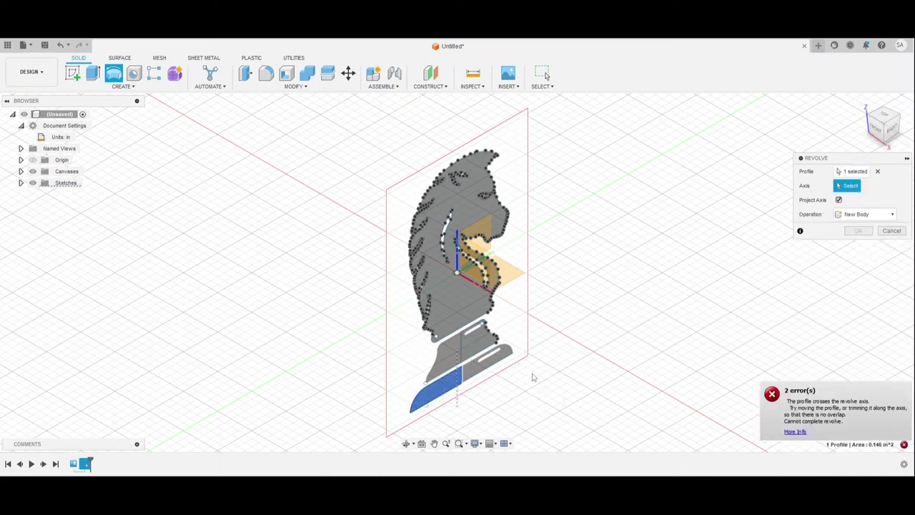
{"action": "scroll", "coordinate": [474, 389], "scroll_direction": "up", "scroll_amount": 2}
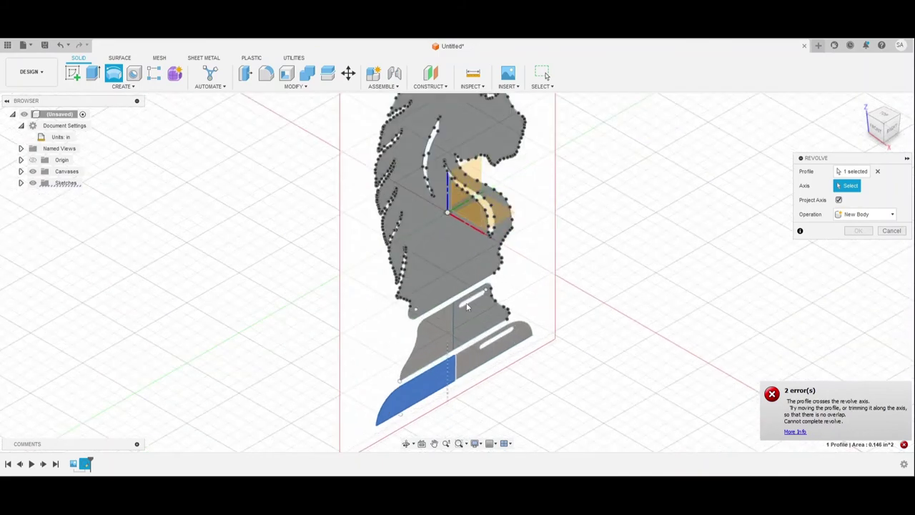
{"action": "scroll", "coordinate": [458, 371], "scroll_direction": "up", "scroll_amount": 3}
{"action": "left_click", "coordinate": [446, 386]}
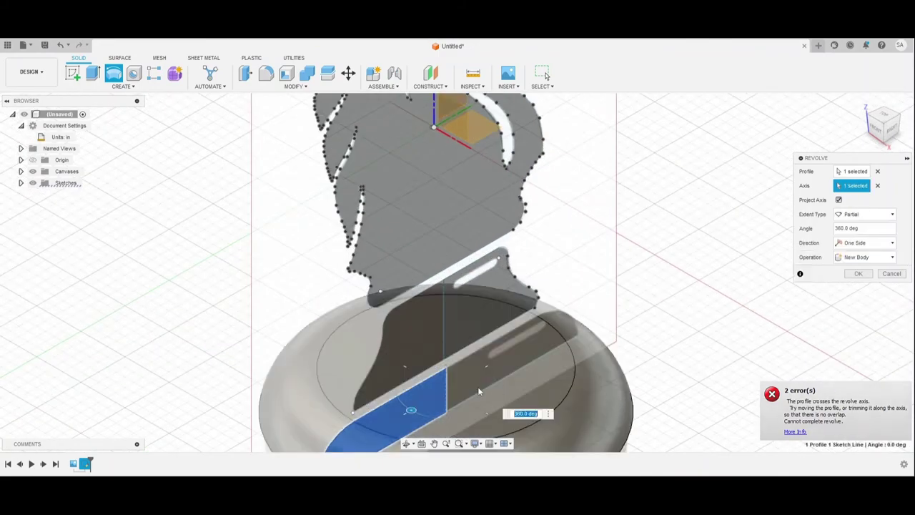
{"action": "scroll", "coordinate": [451, 392], "scroll_direction": "up", "scroll_amount": 1}
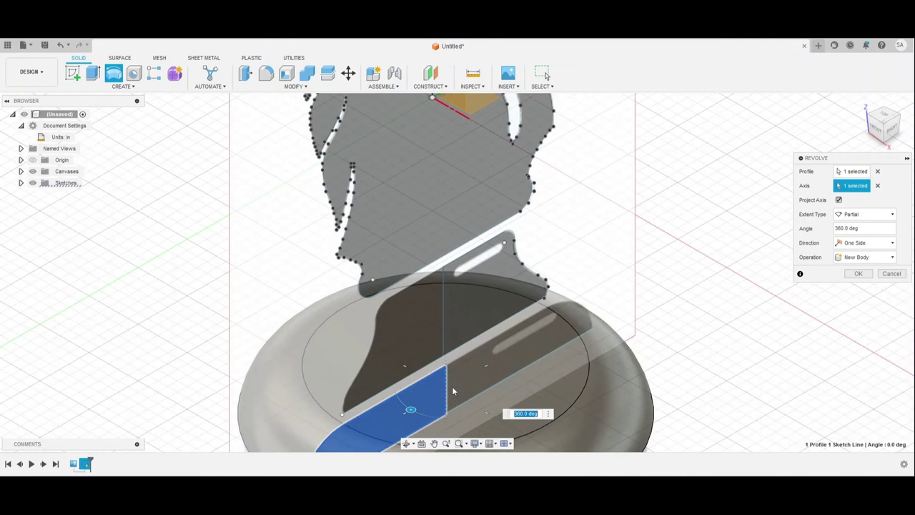
{"action": "key", "text": "Return"}
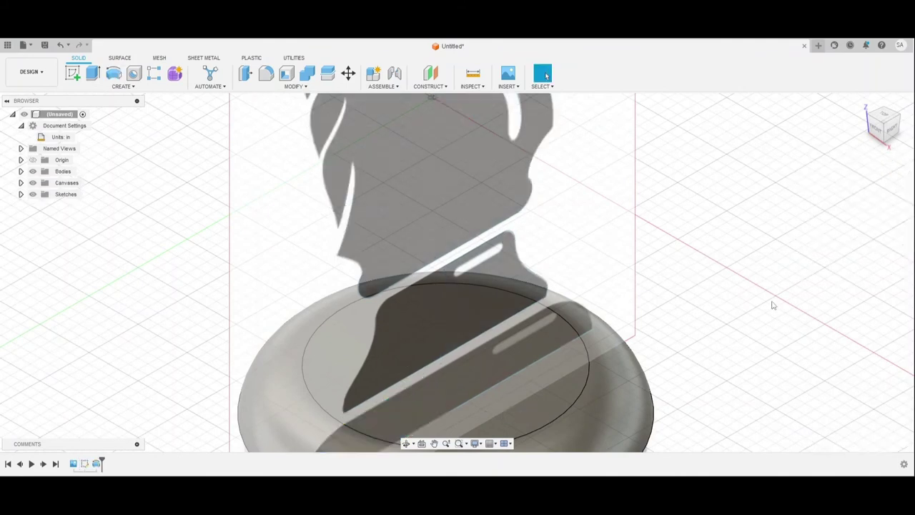
Start another revolve, hide the reference canvas and make Sketch1 visible.
{"action": "right_click", "coordinate": [769, 301]}
{"action": "left_click", "coordinate": [765, 267]}
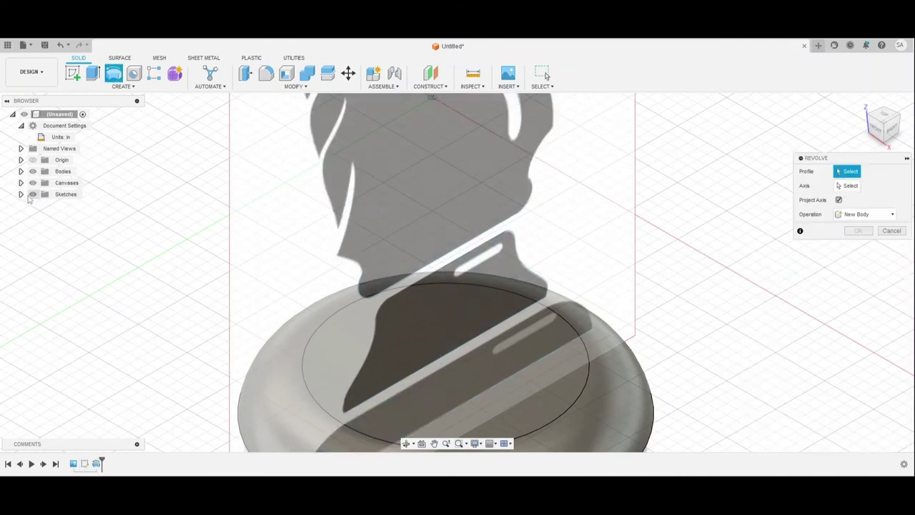
{"action": "left_click", "coordinate": [32, 183]}
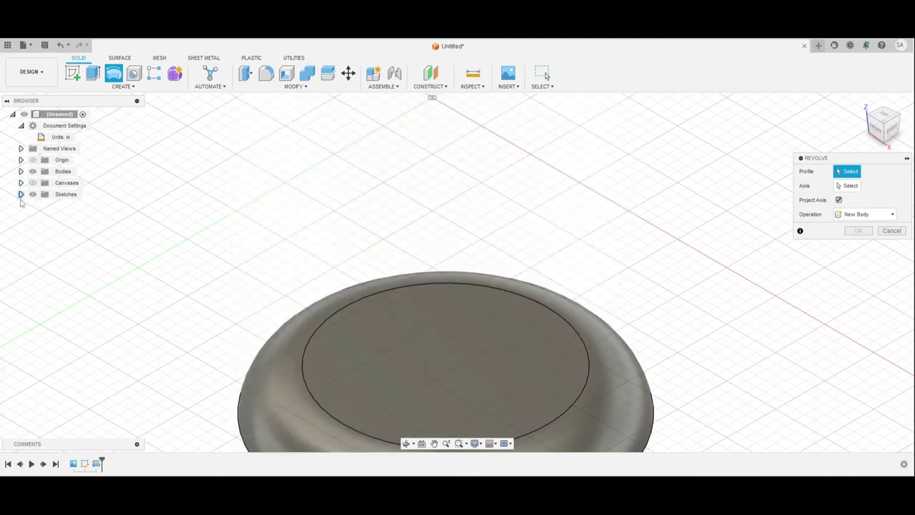
{"action": "left_click", "coordinate": [20, 194]}
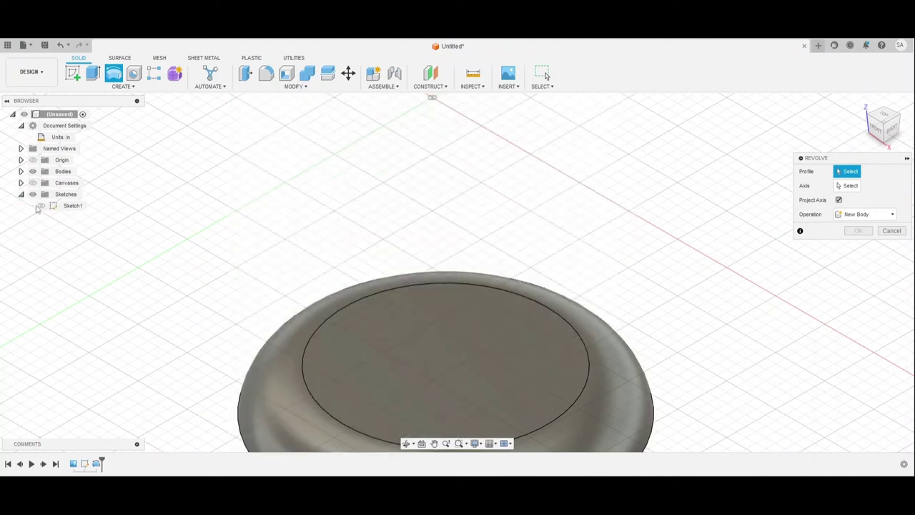
{"action": "left_click", "coordinate": [42, 206]}
{"action": "left_click", "coordinate": [22, 194]}
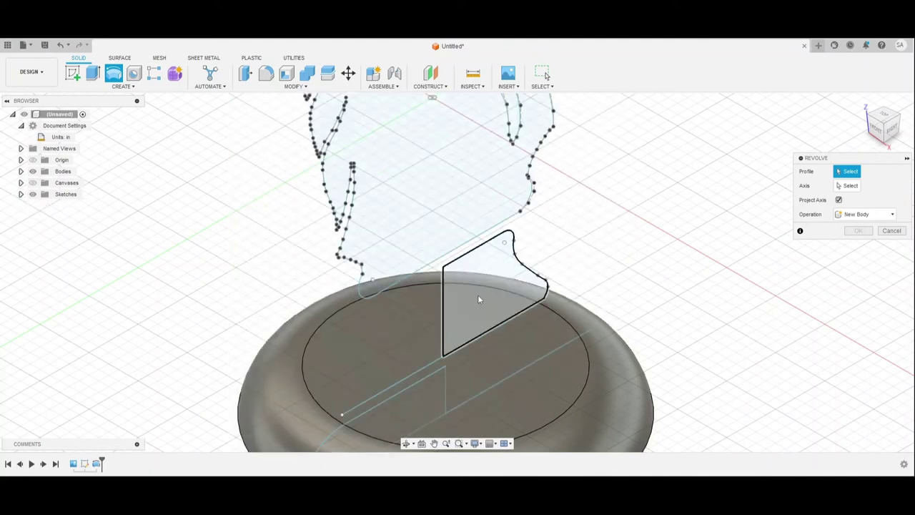
Revolve the upper tier's half-profile 360 degrees about its vertical centre line as a new body.
{"action": "left_click", "coordinate": [480, 296]}
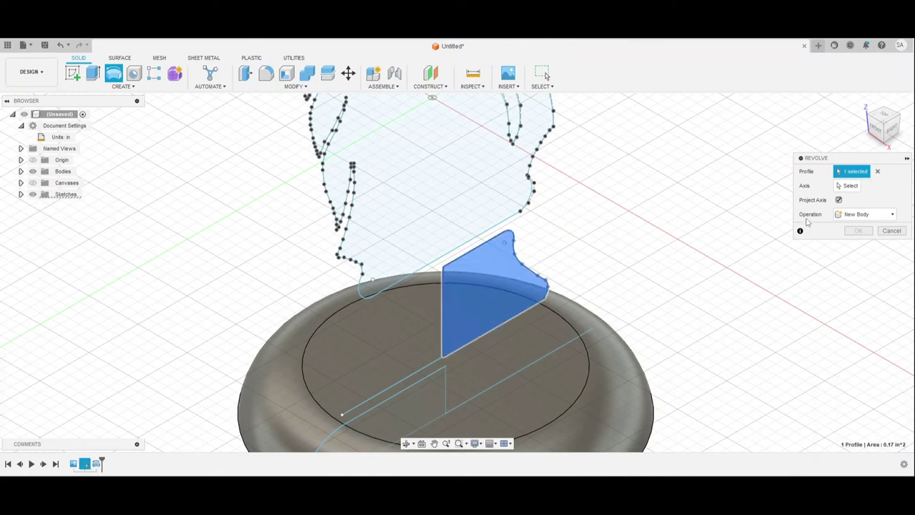
{"action": "left_click", "coordinate": [441, 291]}
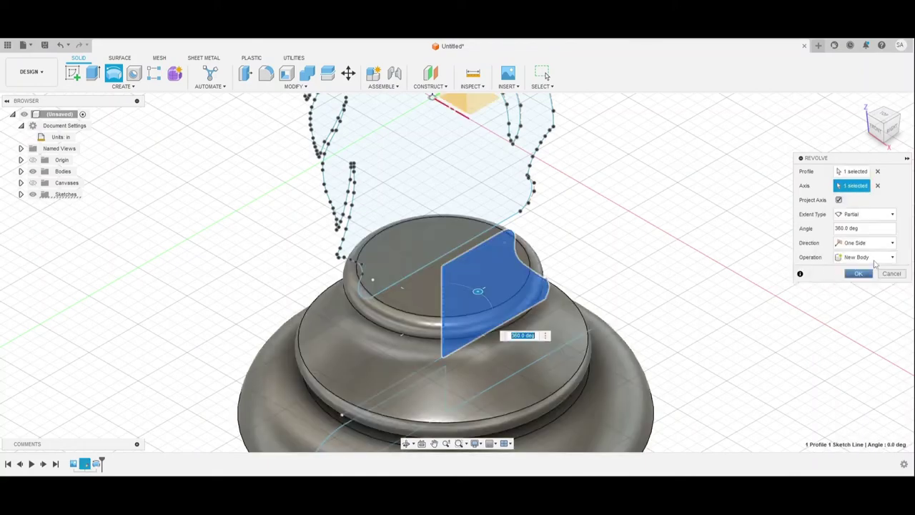
{"action": "left_click", "coordinate": [859, 274]}
Extrude the horse head profile symmetrically by 0.20 in as a new body, leaving the eye, ear and neck cut-outs open.
{"action": "scroll", "coordinate": [688, 269], "scroll_direction": "down", "scroll_amount": 6}
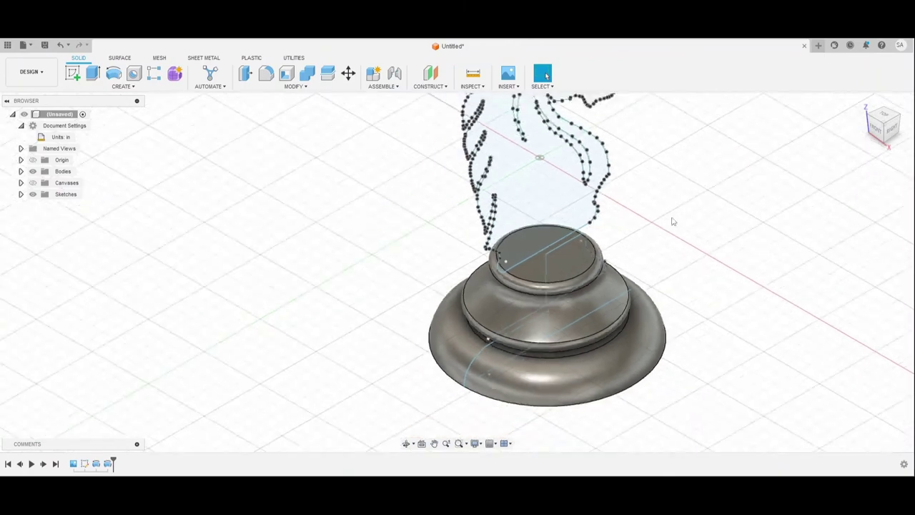
{"action": "middle_click_drag", "start_coordinate": [578, 309], "coordinate": [572, 329]}
{"action": "scroll", "coordinate": [546, 348], "scroll_direction": "up", "scroll_amount": 5}
{"action": "left_click_drag", "start_coordinate": [572, 330], "coordinate": [562, 362]}
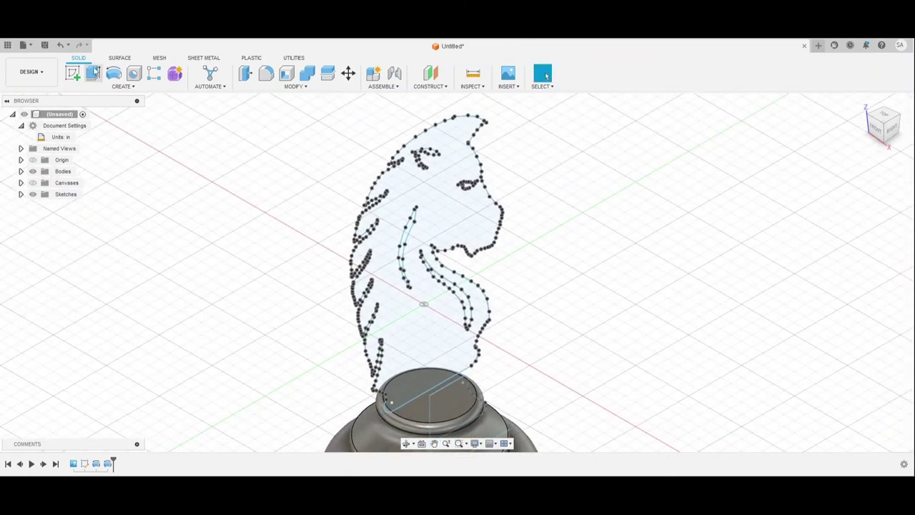
{"action": "left_click", "coordinate": [92, 74]}
{"action": "left_click", "coordinate": [443, 201]}
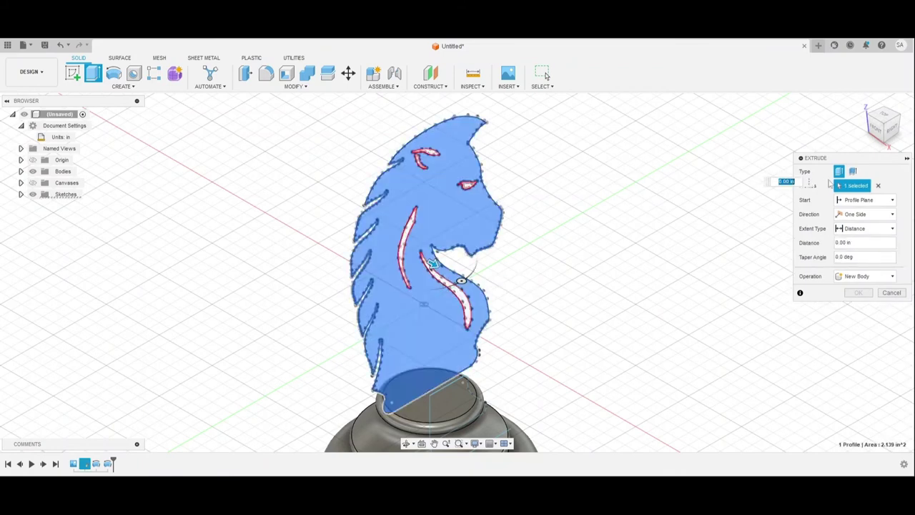
{"action": "left_click", "coordinate": [852, 215]}
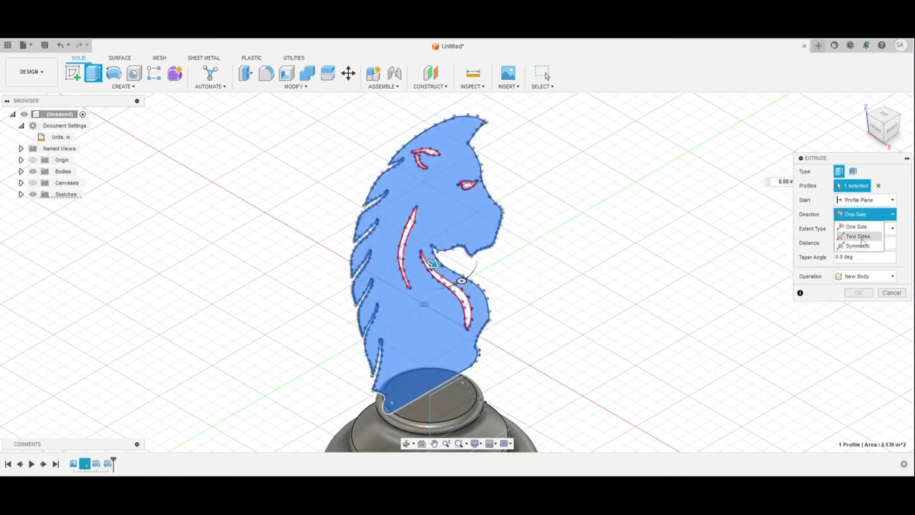
{"action": "left_click", "coordinate": [859, 246]}
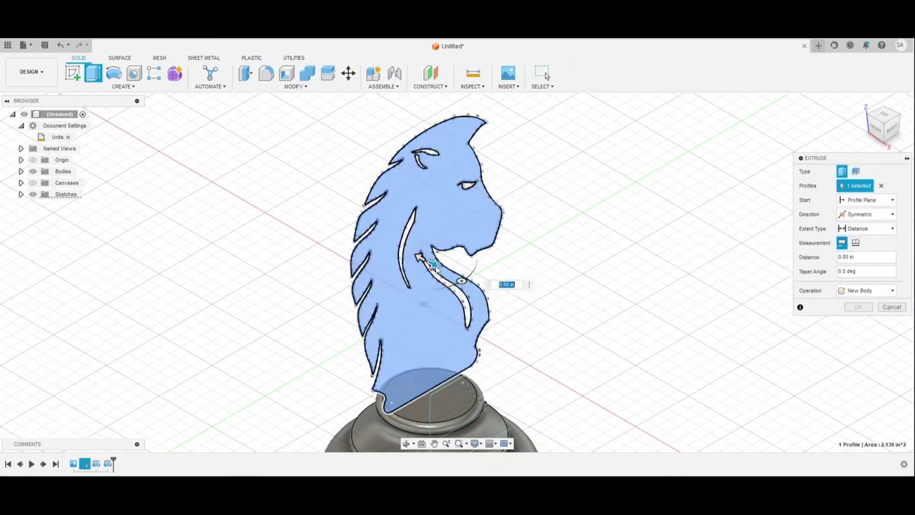
{"action": "left_click_drag", "start_coordinate": [444, 271], "coordinate": [455, 285]}
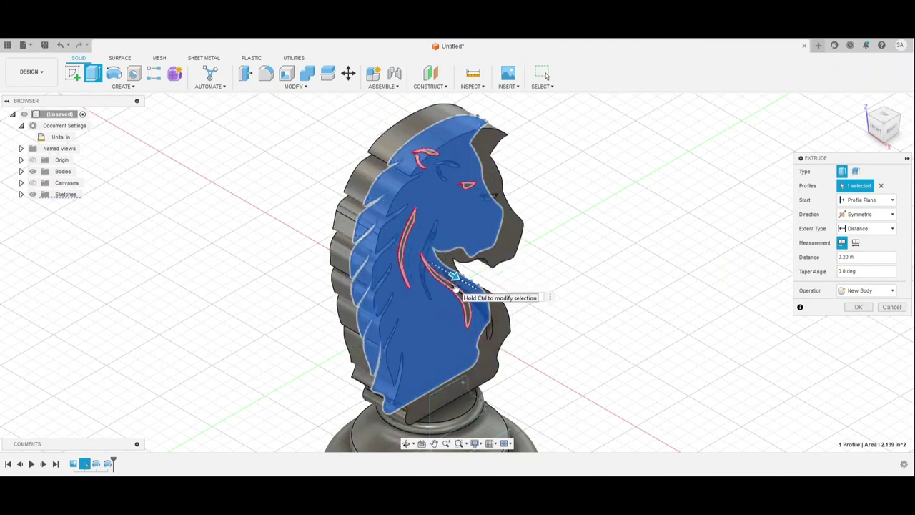
{"action": "left_click", "coordinate": [860, 307]}
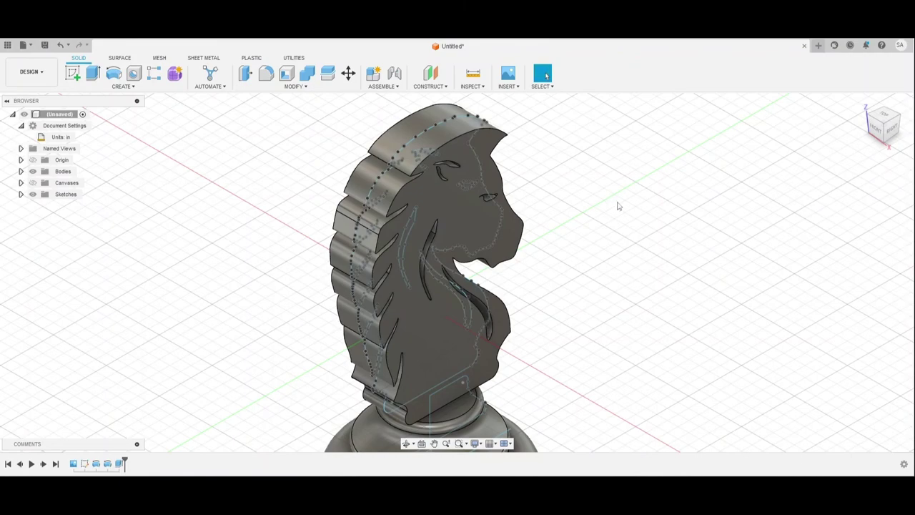
Hide the sketches and look at the horse head straight from the right side.
{"action": "left_click", "coordinate": [33, 194]}
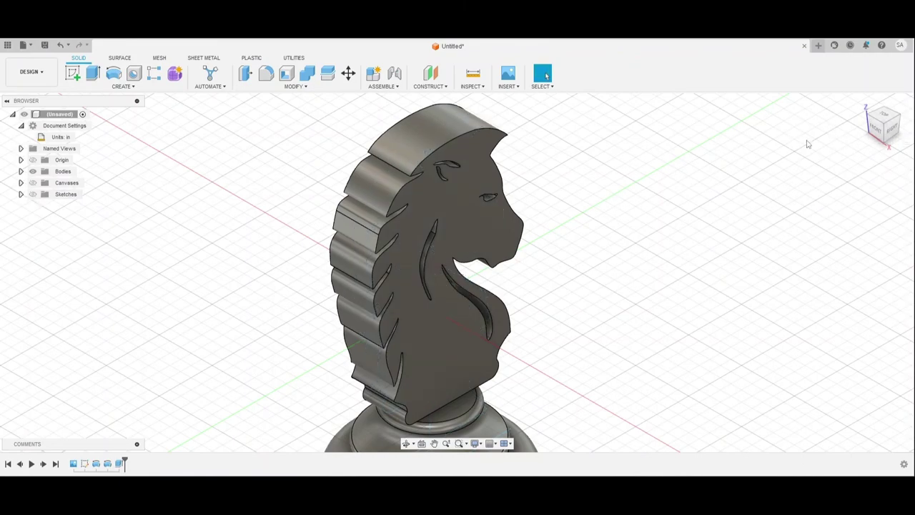
{"action": "left_click", "coordinate": [892, 128]}
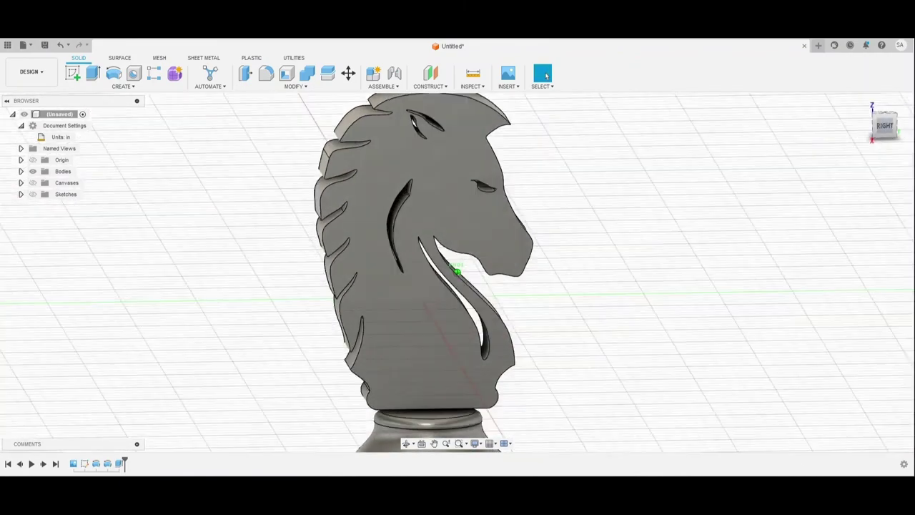
{"action": "left_click", "coordinate": [881, 136]}
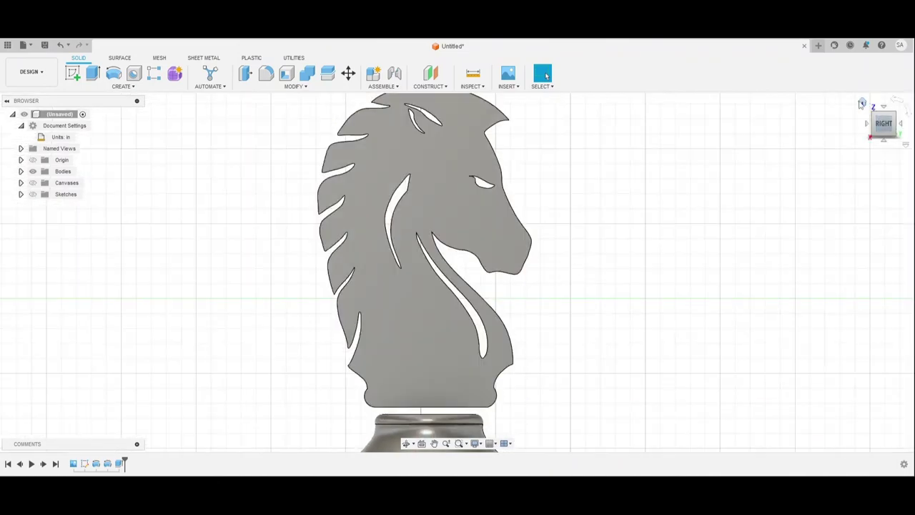
{"action": "left_click", "coordinate": [863, 104]}
{"action": "scroll", "coordinate": [331, 292], "scroll_direction": "up", "scroll_amount": 3}
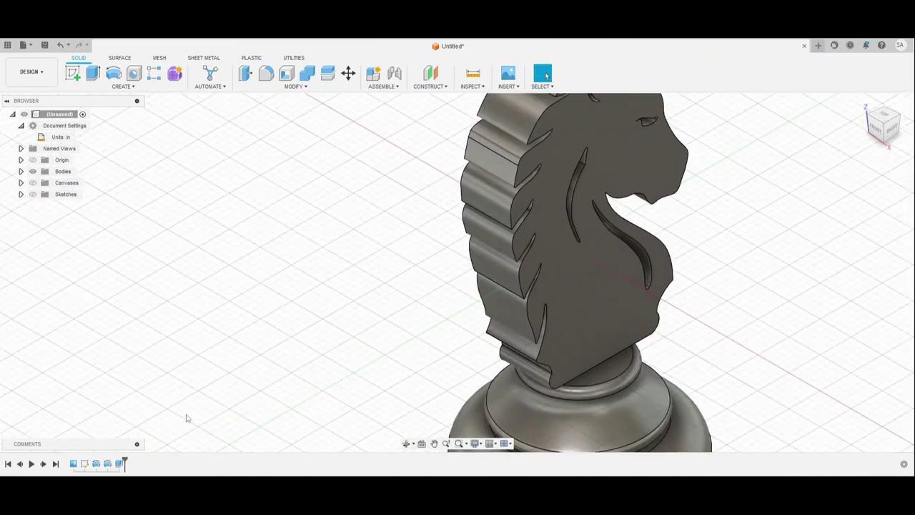
{"action": "double_click", "coordinate": [119, 463]}
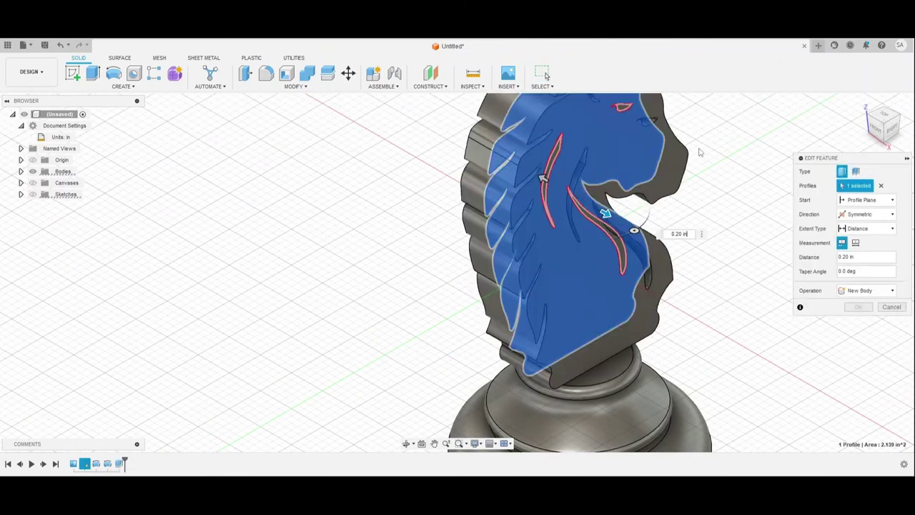
{"action": "middle_click_drag", "start_coordinate": [614, 229], "coordinate": [530, 308]}
{"action": "mouse_move", "coordinate": [882, 131]}
{"action": "left_mouse_down"}
{"action": "mouse_move", "coordinate": [847, 116]}
{"action": "mouse_move", "coordinate": [839, 98]}
{"action": "mouse_move", "coordinate": [838, 113]}
{"action": "mouse_move", "coordinate": [835, 100]}
{"action": "left_mouse_up"}
{"action": "left_click", "coordinate": [892, 306]}
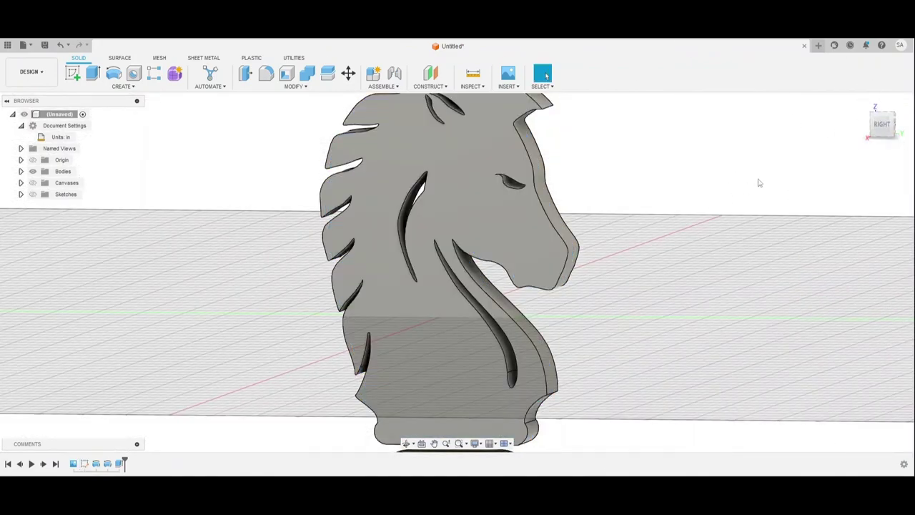
Loft from the upper tier's top face to the horse head's bottom face as a Join, switching to the other tangent edges option.
{"action": "left_click", "coordinate": [863, 103]}
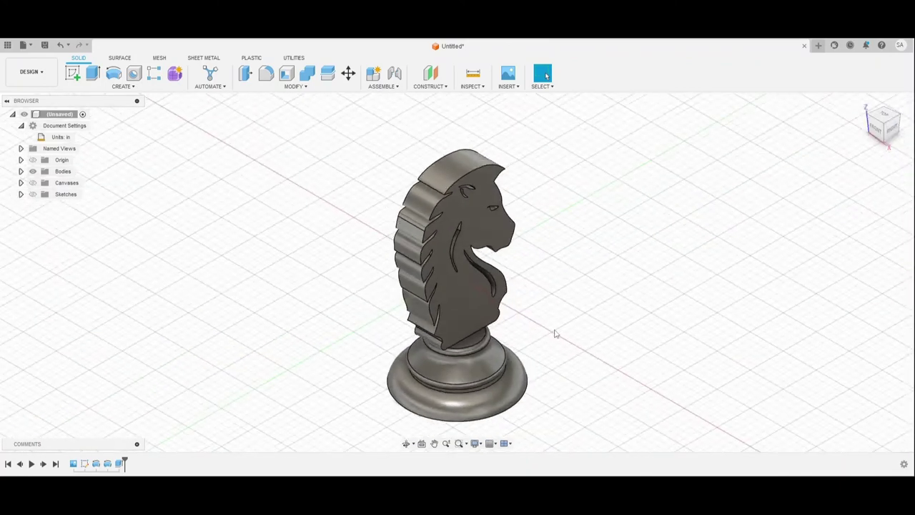
{"action": "scroll", "coordinate": [495, 378], "scroll_direction": "up", "scroll_amount": 5}
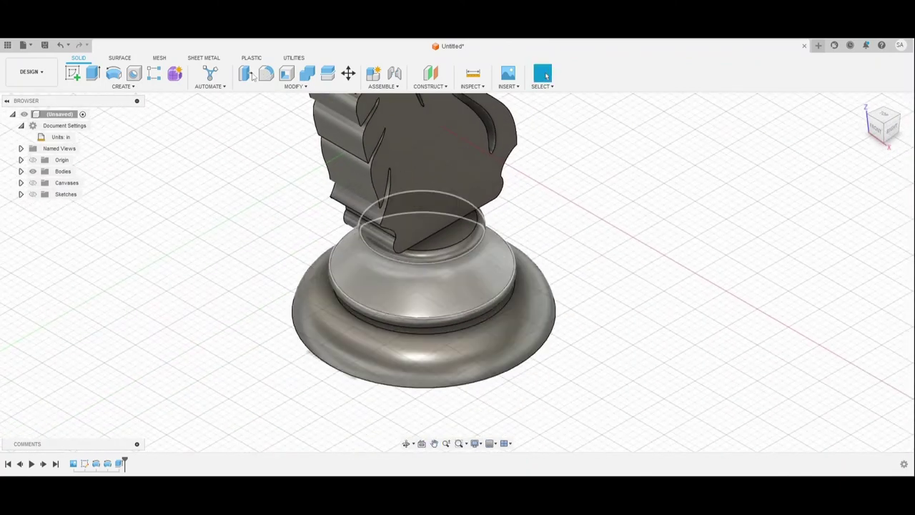
{"action": "left_click", "coordinate": [123, 86]}
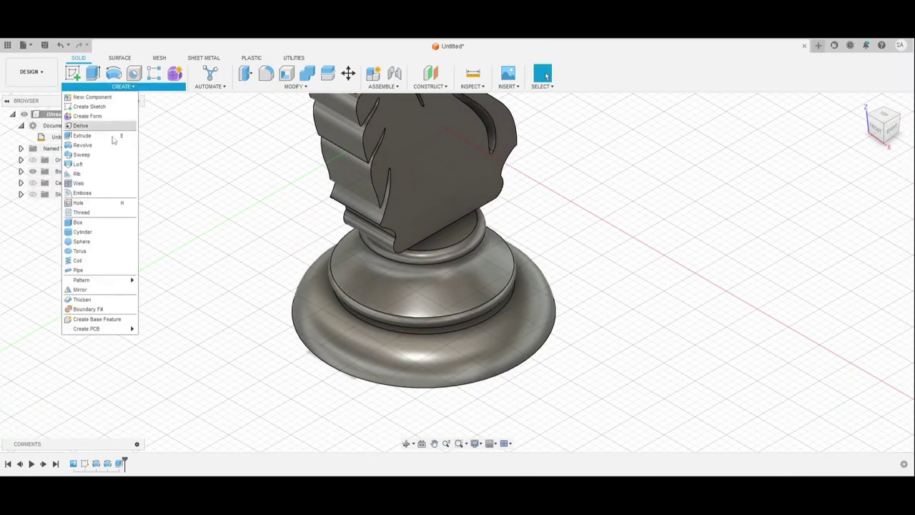
{"action": "left_click", "coordinate": [82, 163]}
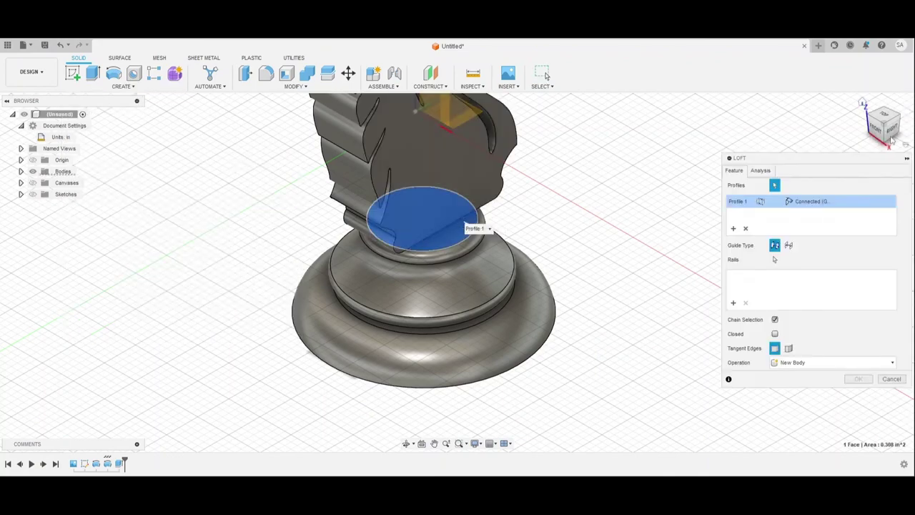
{"action": "middle_click_drag", "start_coordinate": [458, 267], "coordinate": [458, 236], "text": "shift"}
{"action": "left_click_drag", "start_coordinate": [873, 100], "coordinate": [874, 95]}
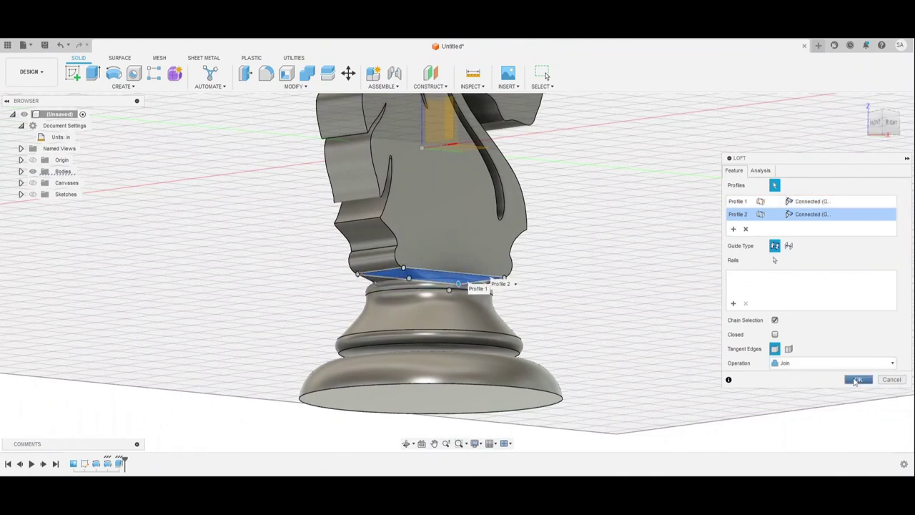
{"action": "left_click", "coordinate": [789, 349]}
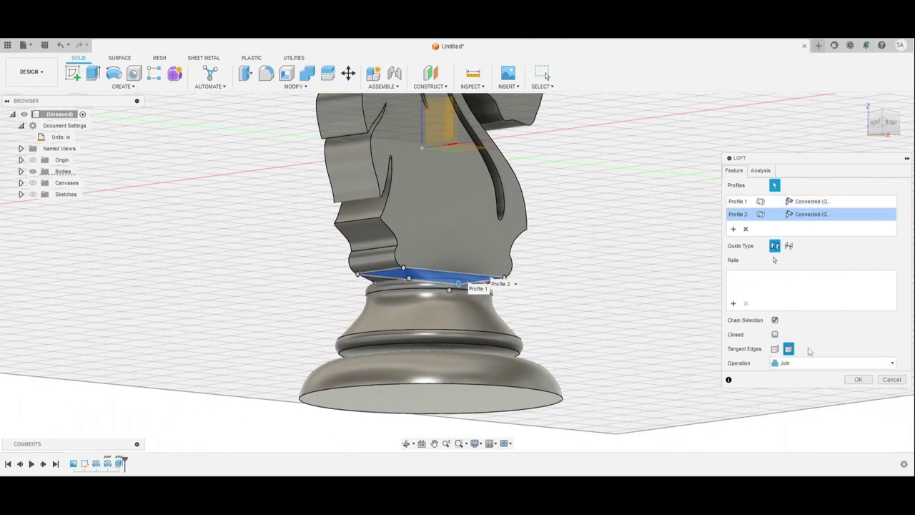
{"action": "left_click", "coordinate": [863, 380]}
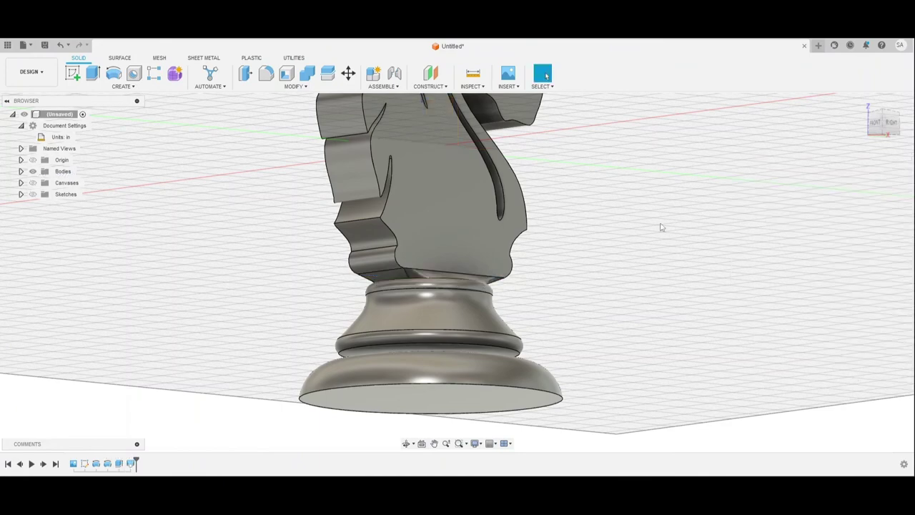
Loft between the upper tier's bottom face and the base's top face as a Join, closing the gap between them.
{"action": "scroll", "coordinate": [580, 344], "scroll_direction": "up", "scroll_amount": 5}
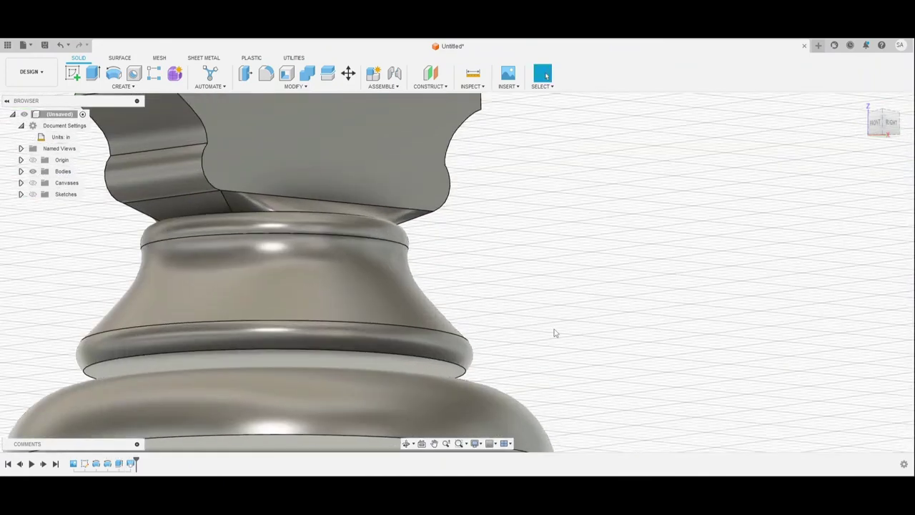
{"action": "middle_click_drag", "start_coordinate": [555, 332], "coordinate": [664, 302]}
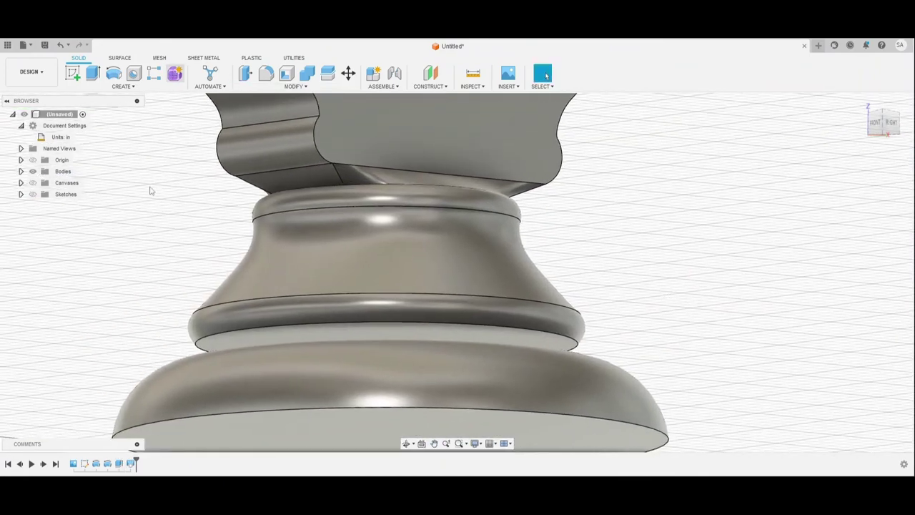
{"action": "right_click", "coordinate": [146, 163]}
{"action": "left_click", "coordinate": [147, 132]}
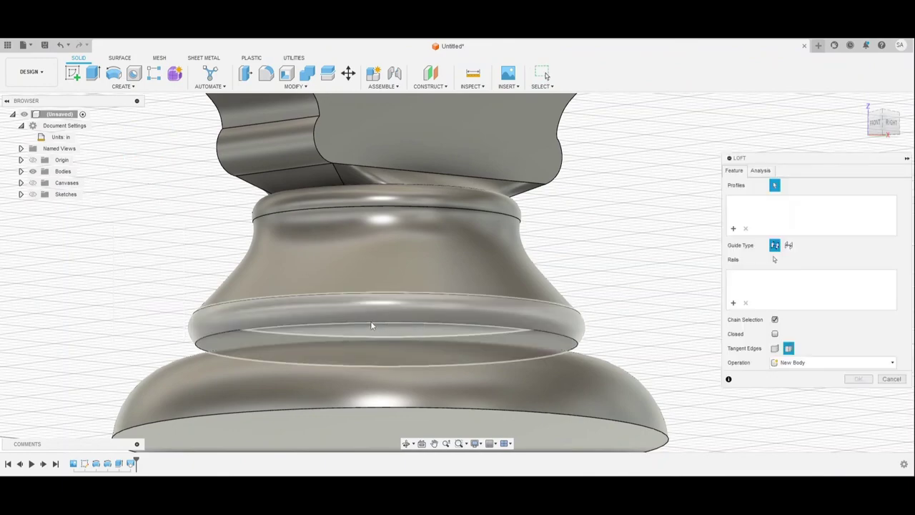
{"action": "left_click", "coordinate": [372, 330]}
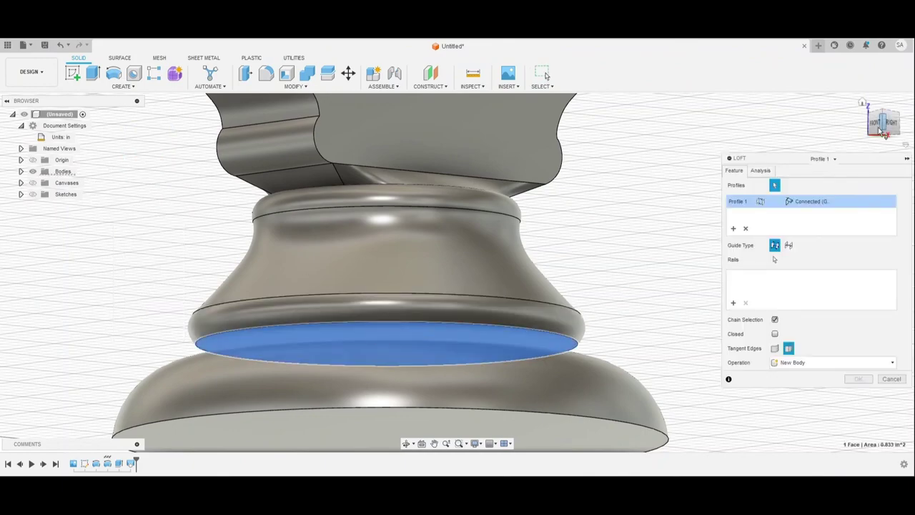
{"action": "left_click_drag", "start_coordinate": [879, 131], "coordinate": [864, 159]}
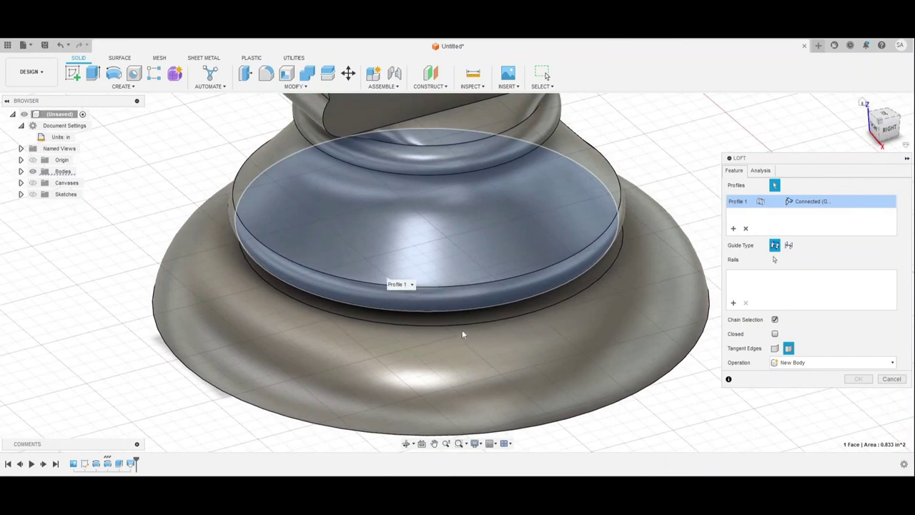
{"action": "left_click", "coordinate": [464, 322]}
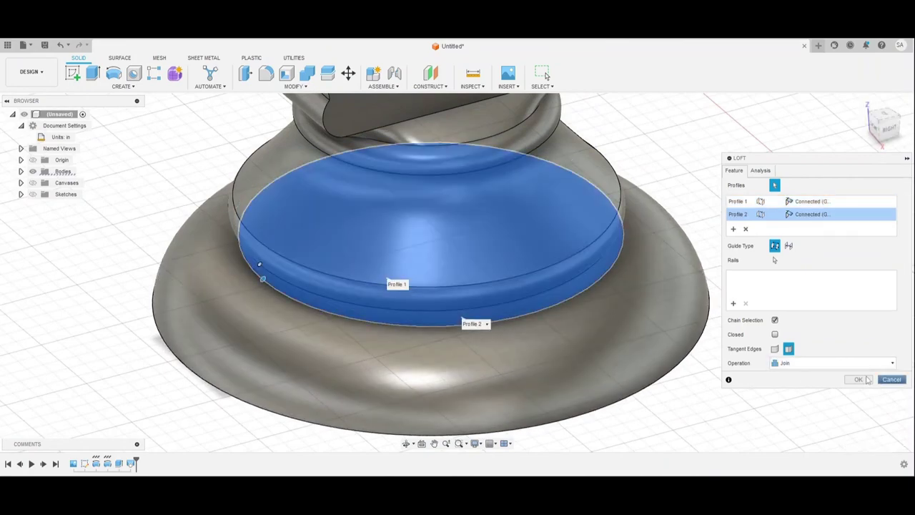
{"action": "left_click", "coordinate": [858, 379]}
Try to fillet the two edges outlining the eye cut-out on the horse head with a 0.03 in constant radius.
{"action": "scroll", "coordinate": [729, 163], "scroll_direction": "down", "scroll_amount": 3}
{"action": "middle_click_drag", "start_coordinate": [730, 160], "coordinate": [704, 290]}
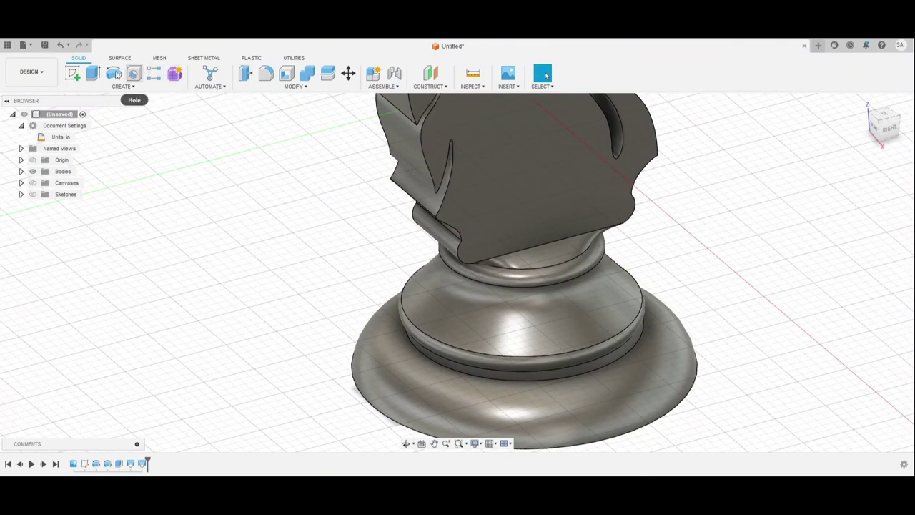
{"action": "left_click", "coordinate": [266, 74]}
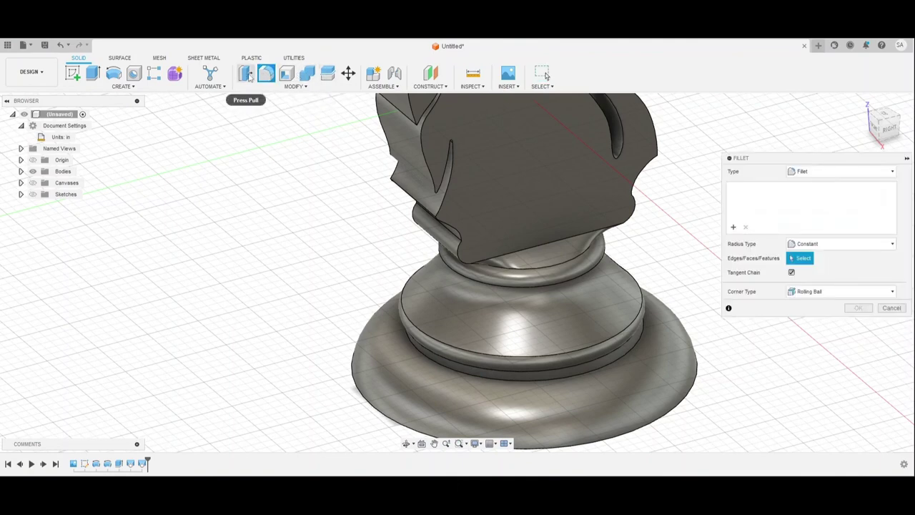
{"action": "scroll", "coordinate": [629, 218], "scroll_direction": "up", "scroll_amount": 2}
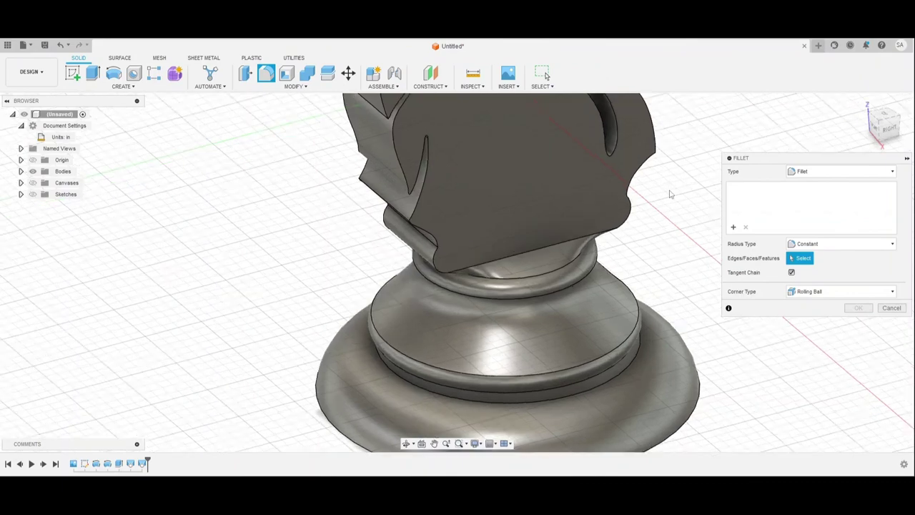
{"action": "scroll", "coordinate": [668, 194], "scroll_direction": "down", "scroll_amount": 3}
{"action": "middle_click_drag", "start_coordinate": [665, 204], "coordinate": [634, 348]}
{"action": "middle_click_drag", "start_coordinate": [636, 257], "coordinate": [592, 371]}
{"action": "scroll", "coordinate": [604, 317], "scroll_direction": "up", "scroll_amount": 3}
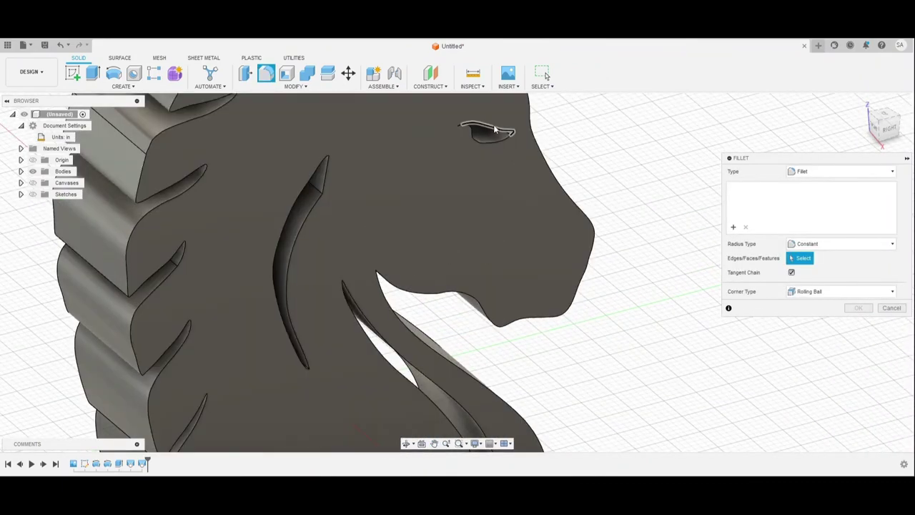
{"action": "left_click", "coordinate": [499, 131]}
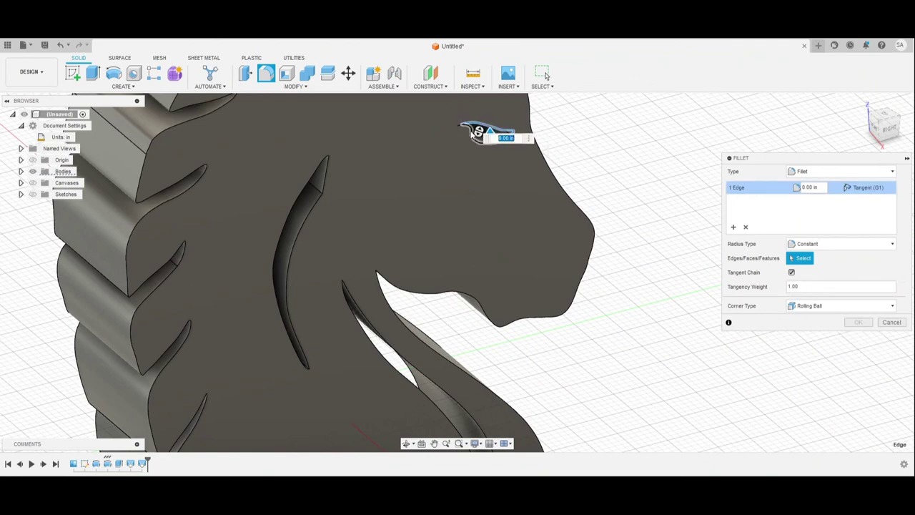
{"action": "left_click", "coordinate": [478, 133]}
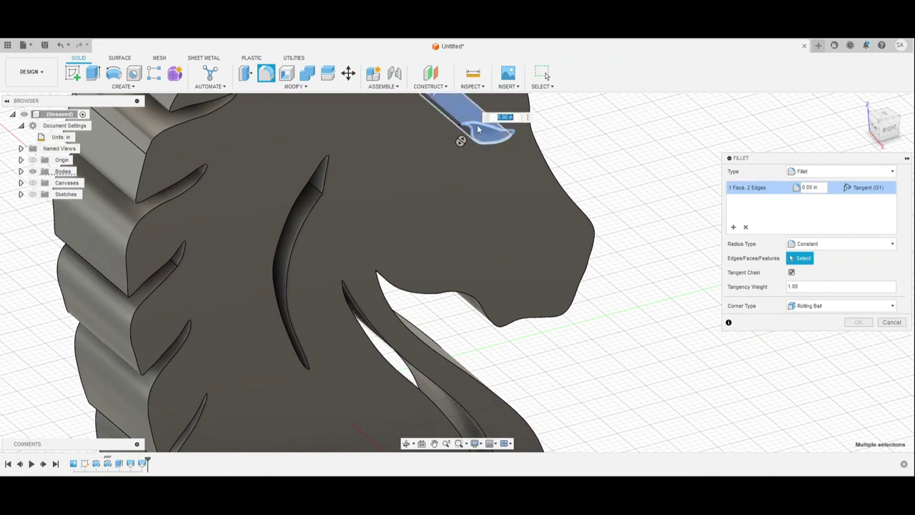
{"action": "left_click", "coordinate": [478, 133]}
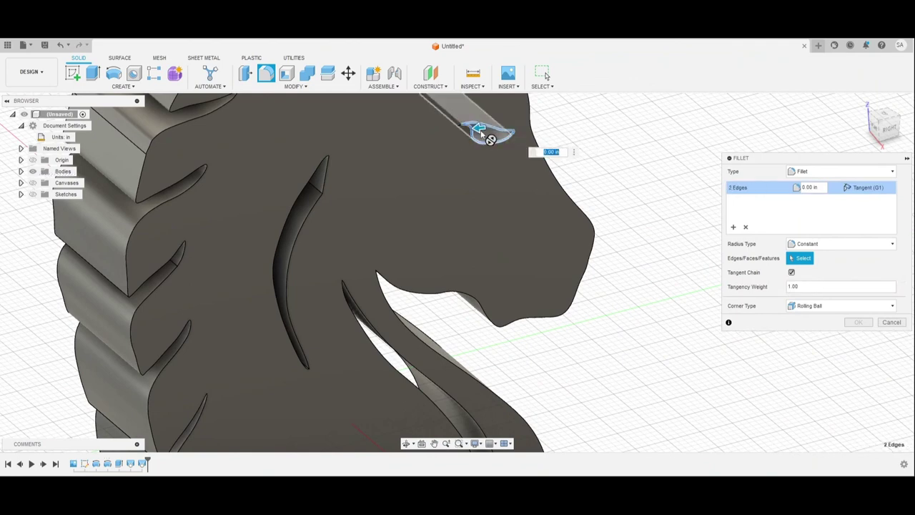
{"action": "left_click_drag", "start_coordinate": [476, 129], "coordinate": [471, 128]}
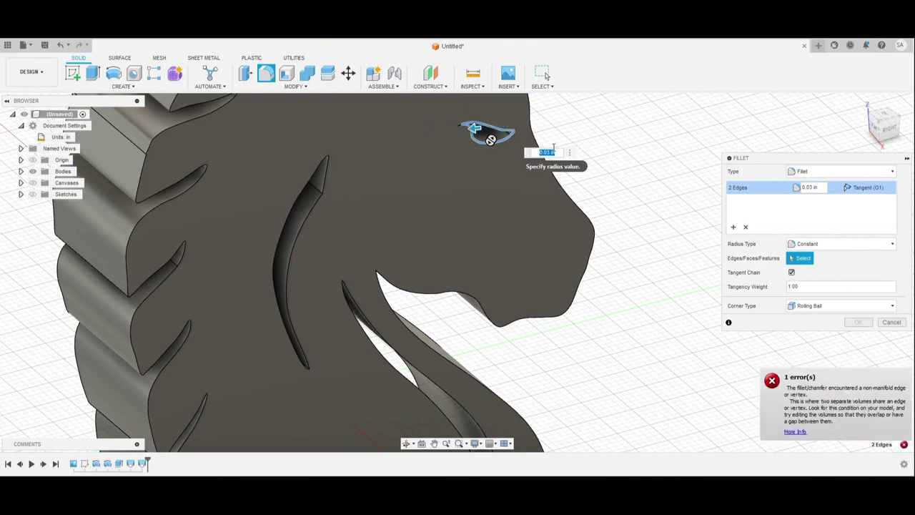
Try radii of 0.001 in and 0.1 in for the eye cut-out's fillet, and cancel the command.
{"action": "type", "text": "0.00"}
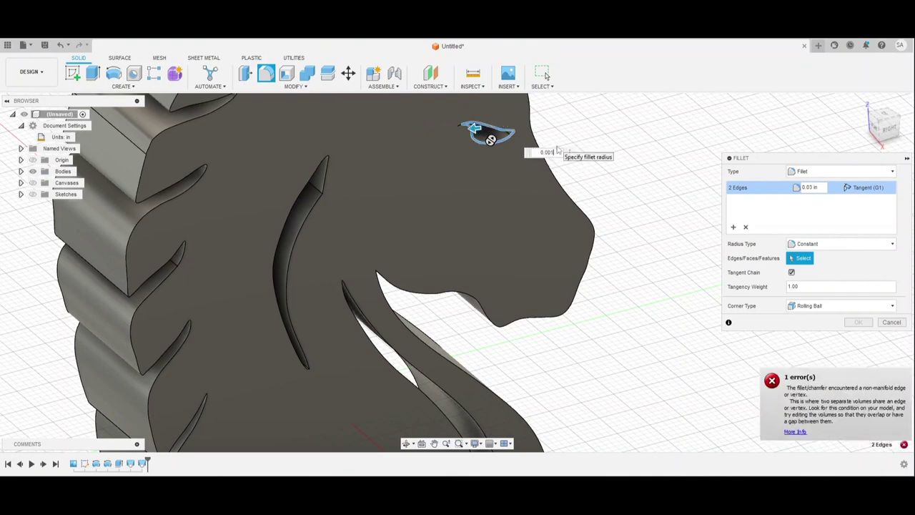
{"action": "type", "text": "1"}
{"action": "key", "text": "BackSpace"}
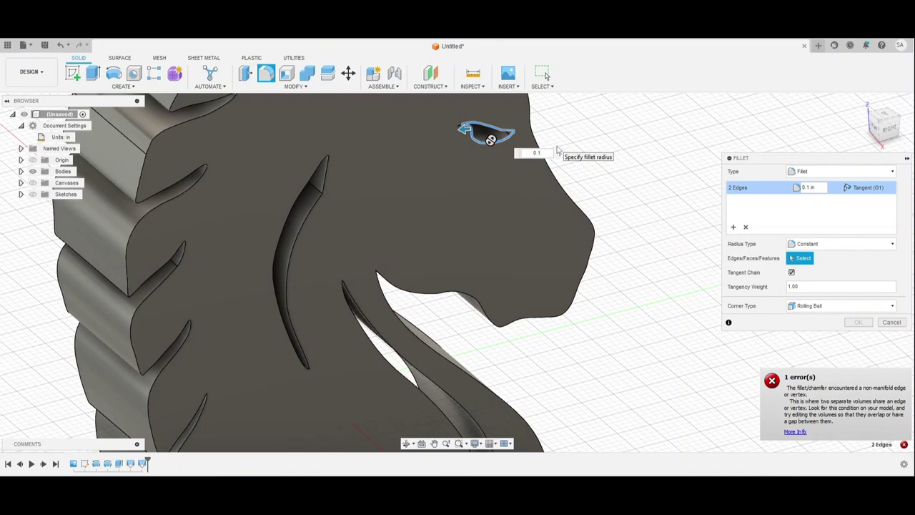
{"action": "type", "text": ".0"}
{"action": "type", "text": "1"}
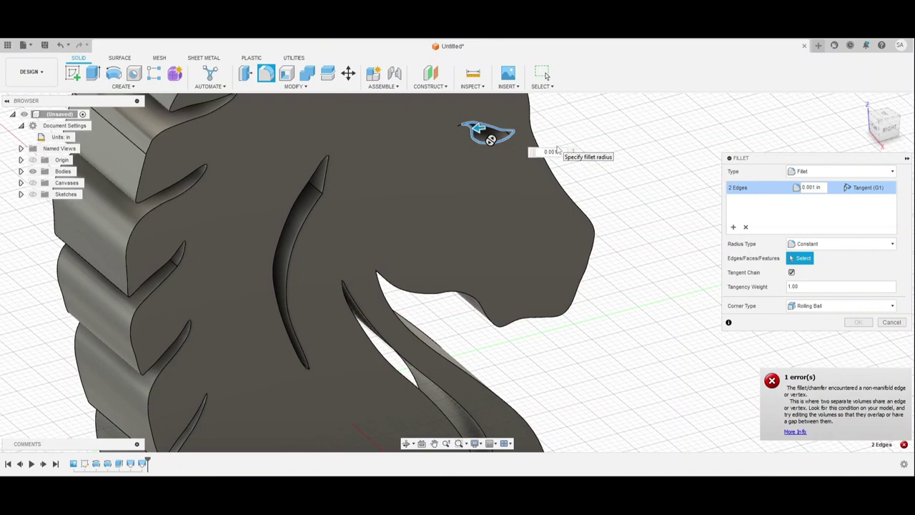
{"action": "type", "text": "1"}
{"action": "key", "text": "Escape"}
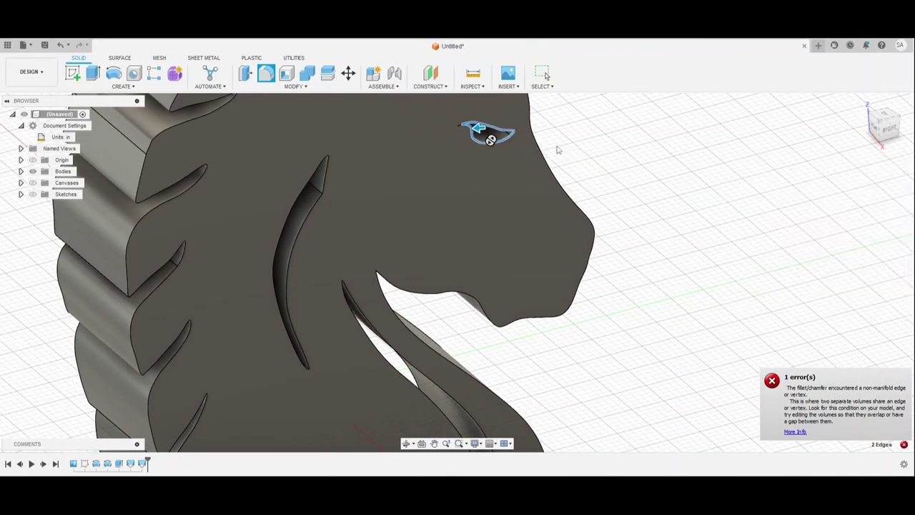
Return to the home view to look at the whole chess knight.
{"action": "scroll", "coordinate": [715, 286], "scroll_direction": "down", "scroll_amount": 3}
{"action": "scroll", "coordinate": [702, 288], "scroll_direction": "down", "scroll_amount": 5}
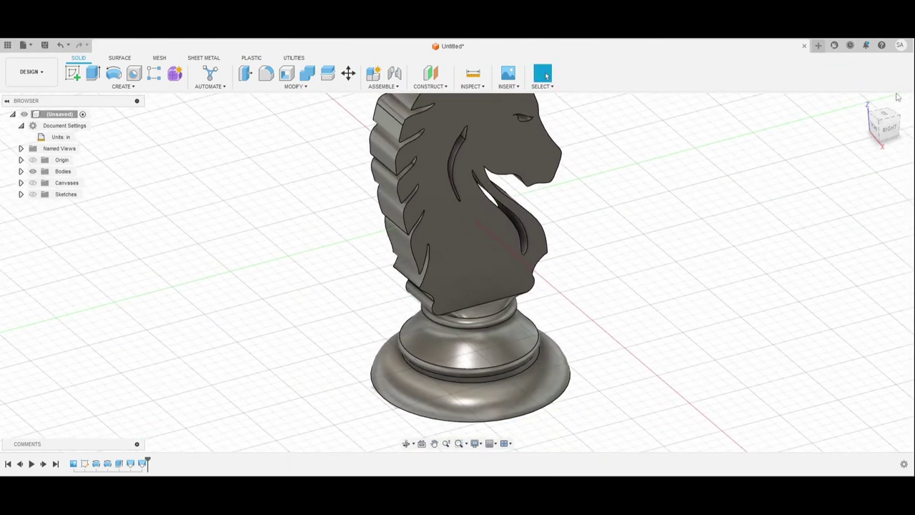
{"action": "left_click", "coordinate": [867, 105]}
{"action": "scroll", "coordinate": [697, 275], "scroll_direction": "down", "scroll_amount": 3}
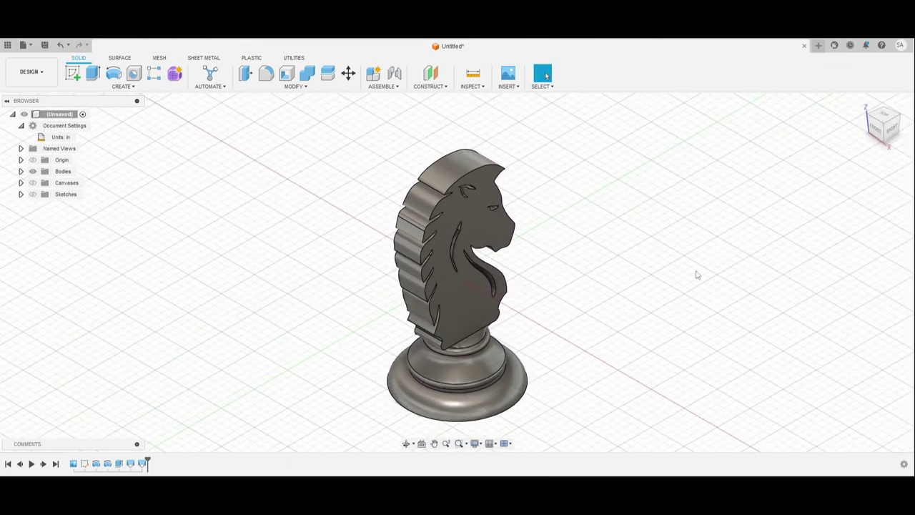